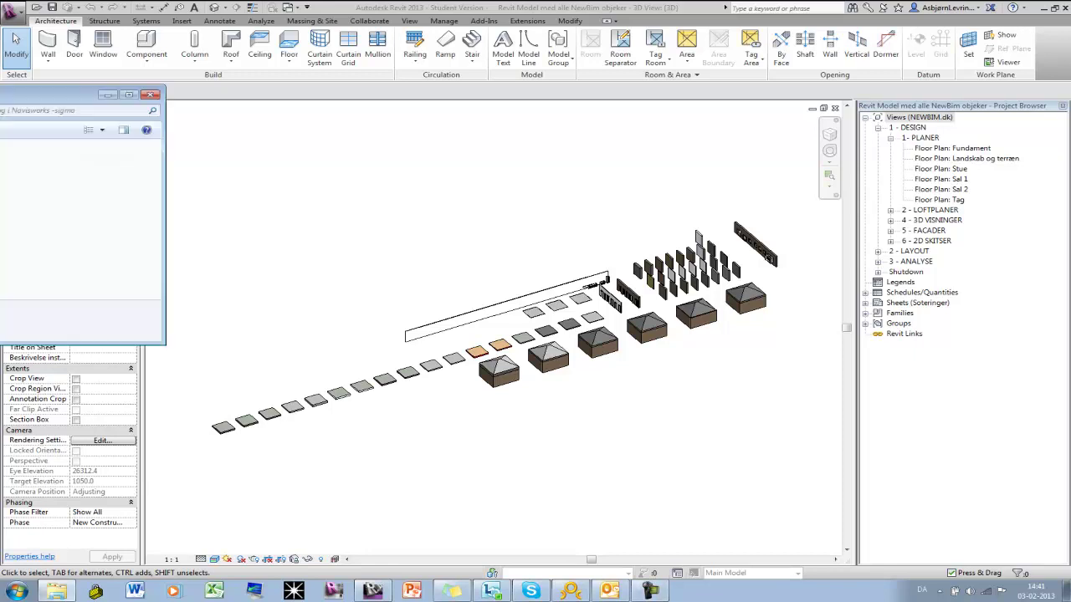
Step: Move the Navisworks -sigma Explorer window aside and recentre the Revit 3D model view
click(57, 591)
drag(599, 106, 626, 224)
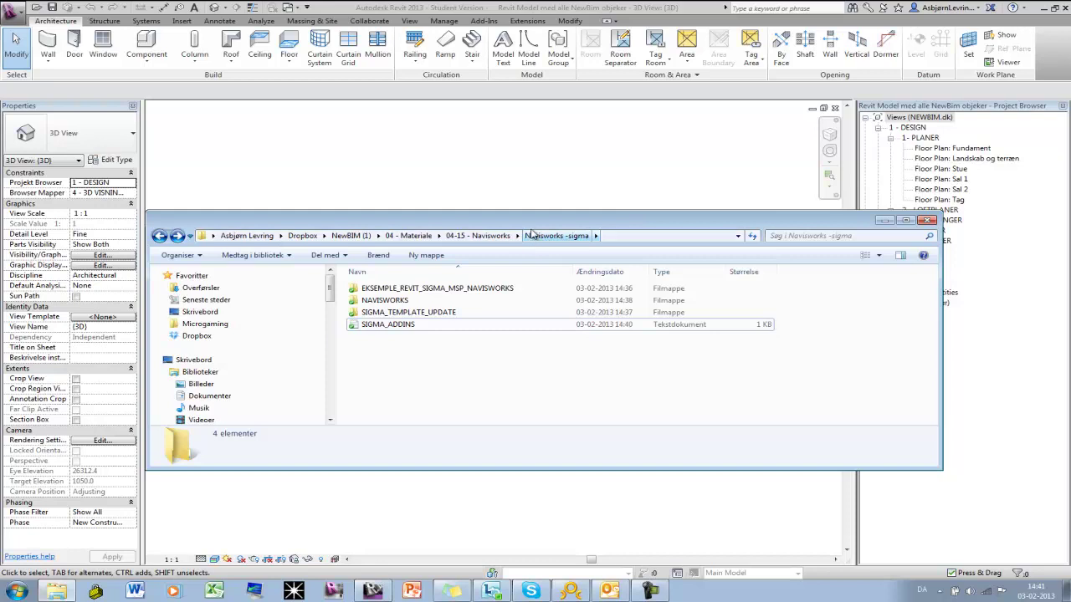
drag(620, 217, 0, 186)
click(460, 189)
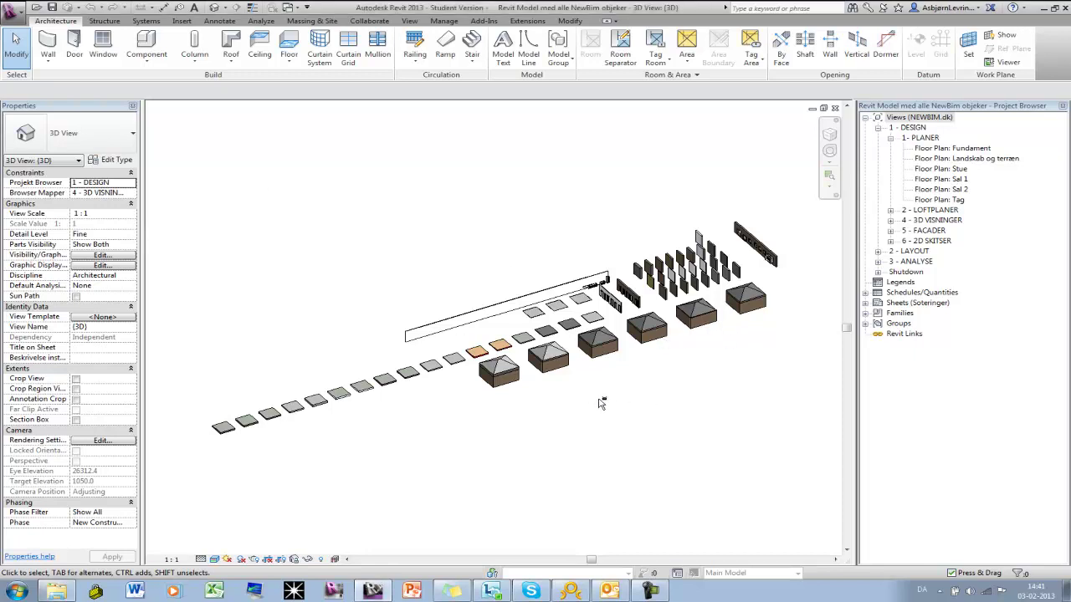
scroll(651, 368, up, 2)
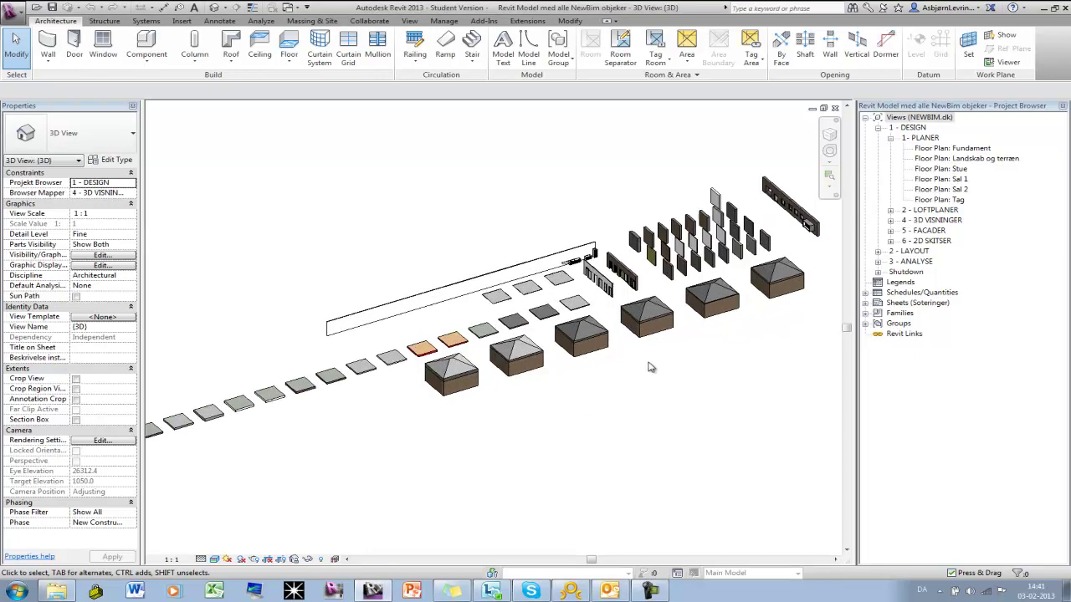
scroll(651, 367, down, 1)
middle_drag(655, 376, 610, 383)
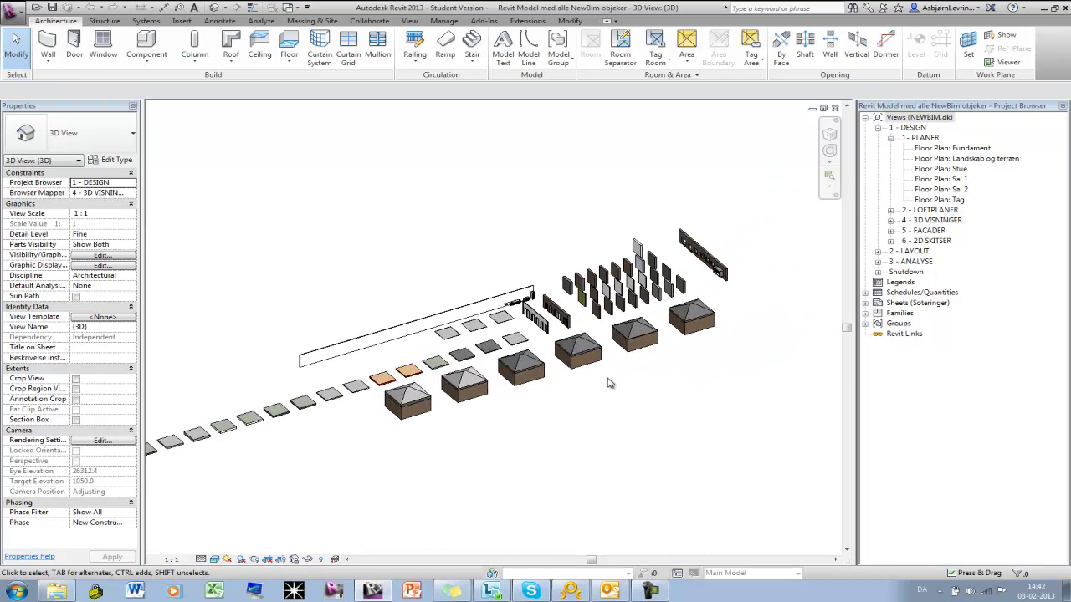
Step: Open the SIGMA_TEMPLATE_UPDATE folder in Explorer to view its four template files
click(57, 591)
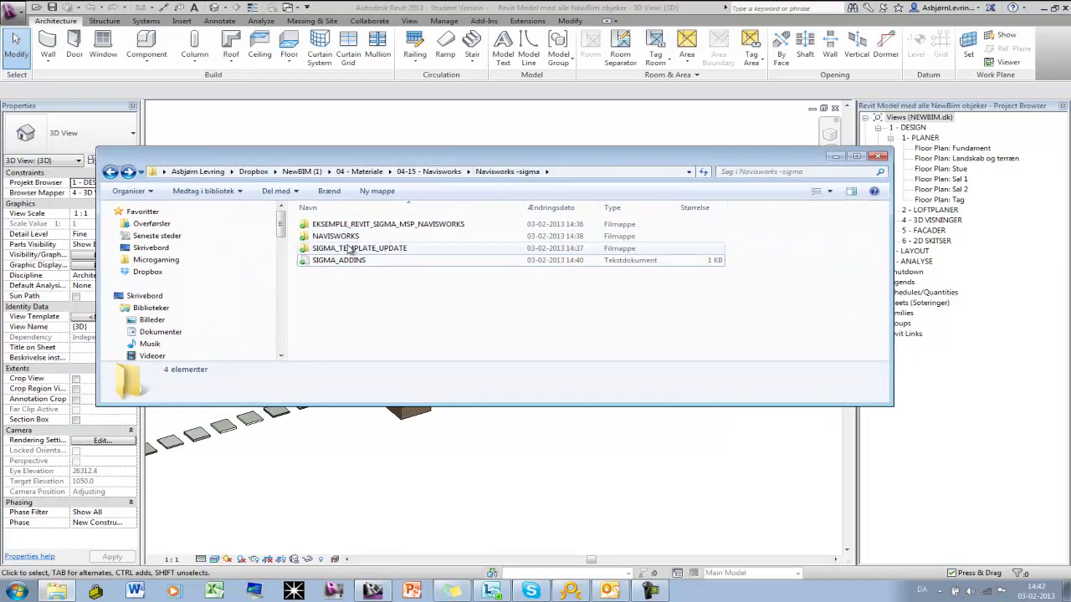
double_click(362, 249)
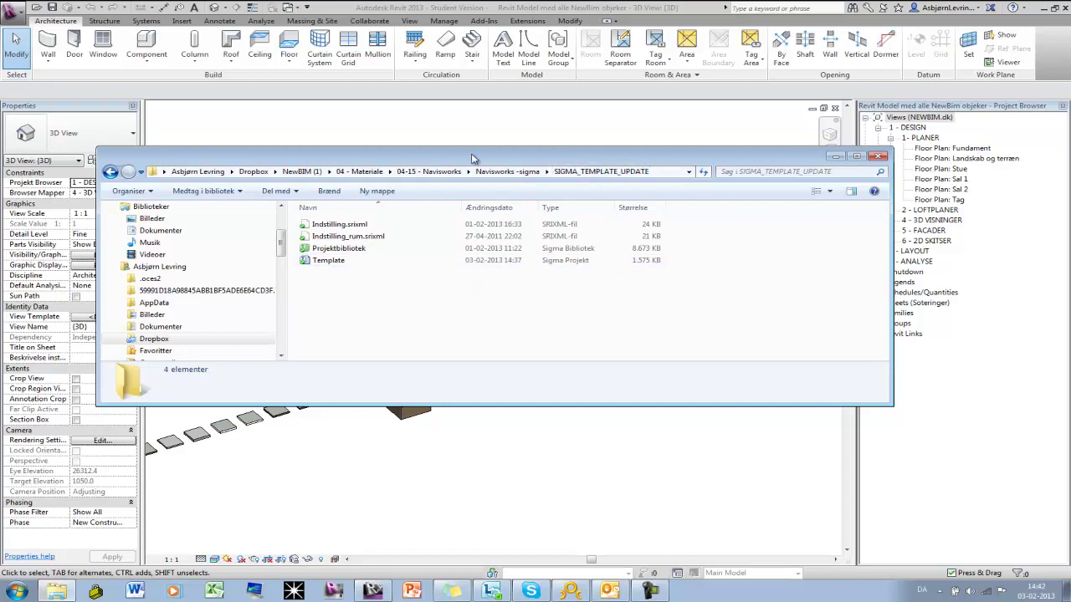
drag(563, 160, 362, 148)
click(362, 125)
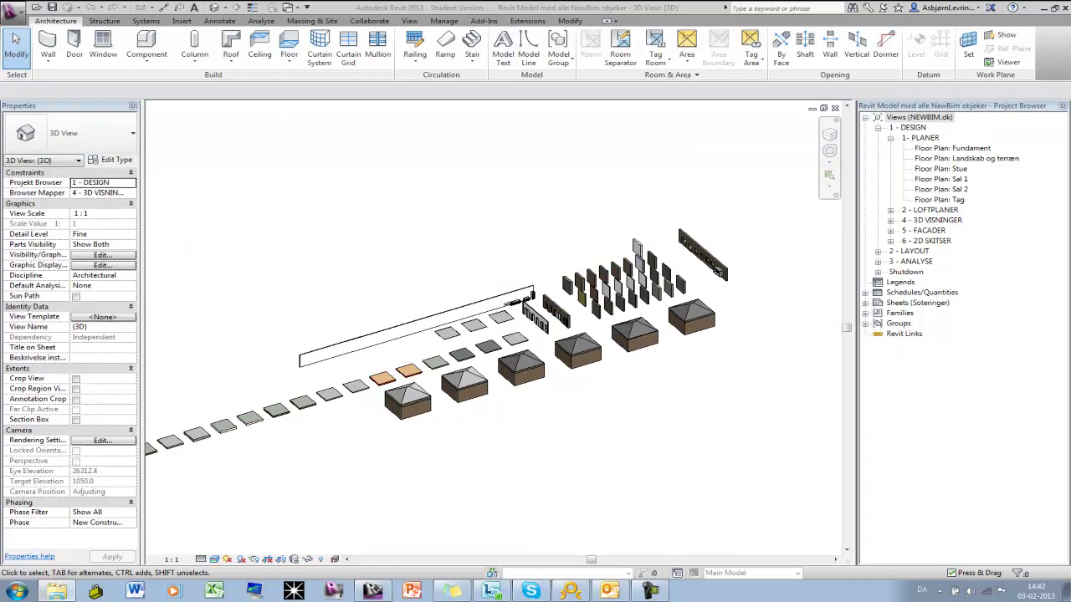
Step: Go back up and reopen the Navisworks -sigma folder, then return to Revit
key(alt+Tab)
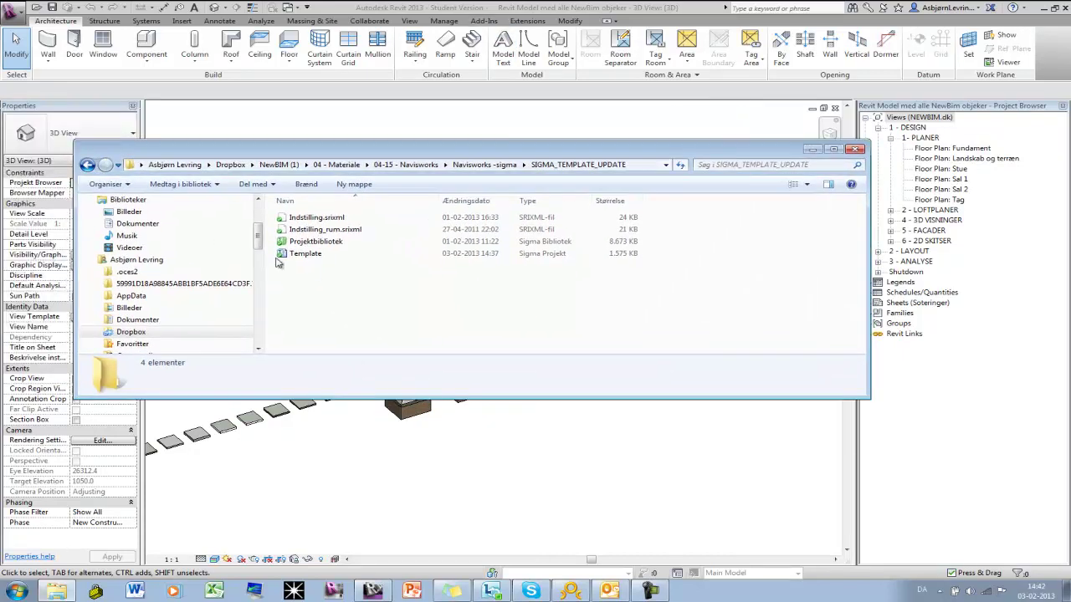
click(87, 165)
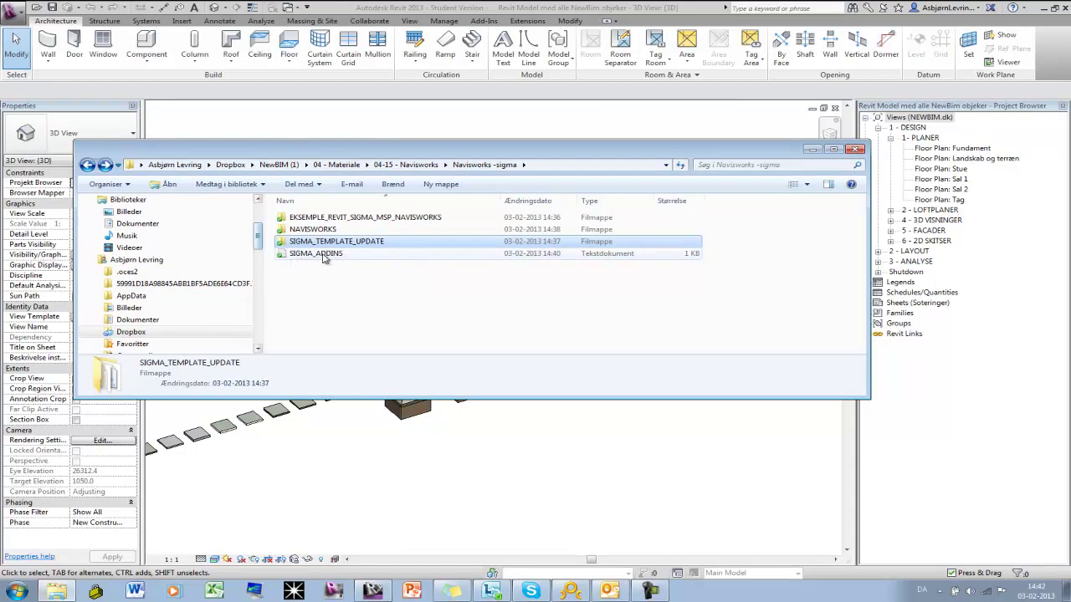
click(88, 165)
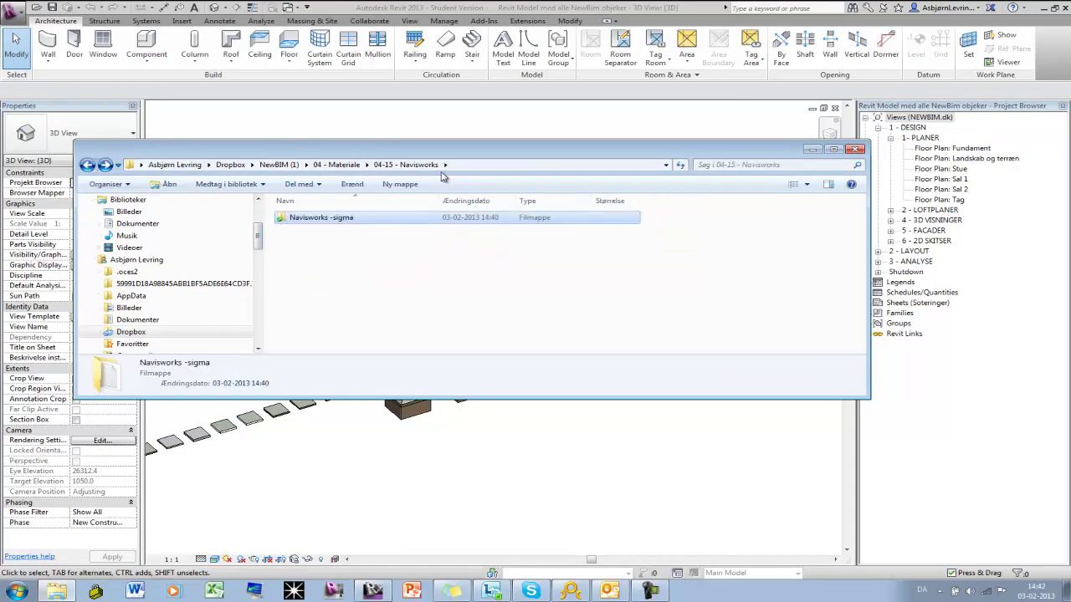
double_click(385, 218)
click(402, 126)
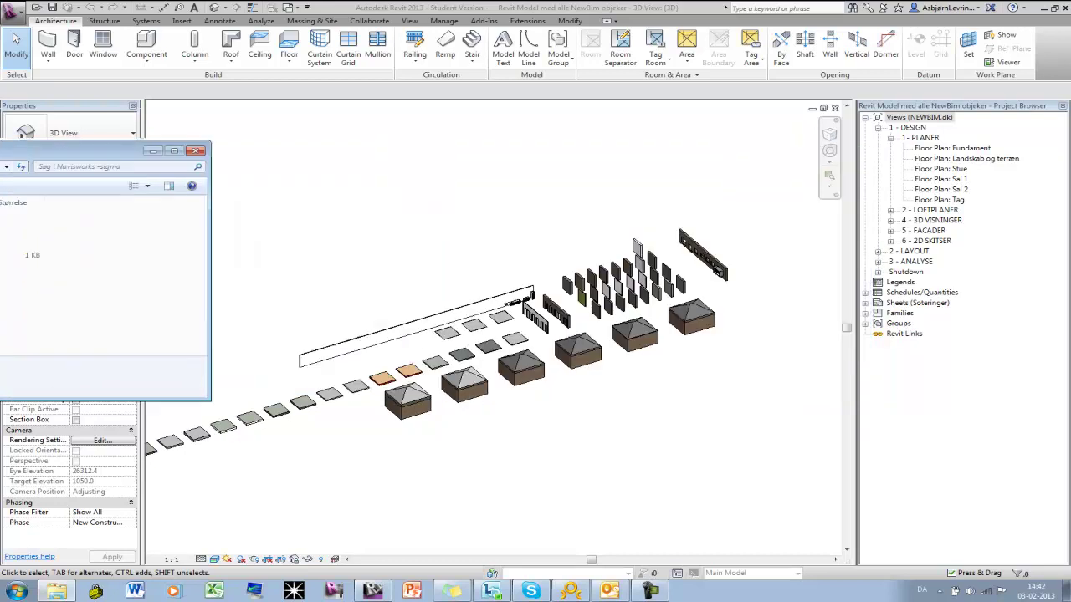
Step: Float the Sigma Revit Integration panel off the Add-Ins tab and select a single floor slab
click(485, 20)
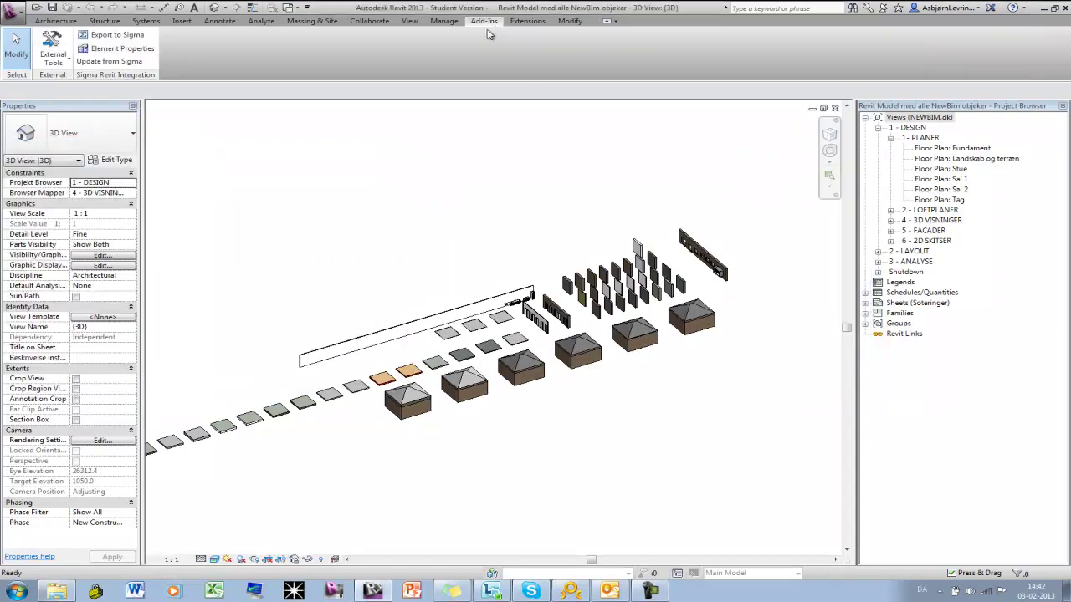
drag(105, 80, 308, 237)
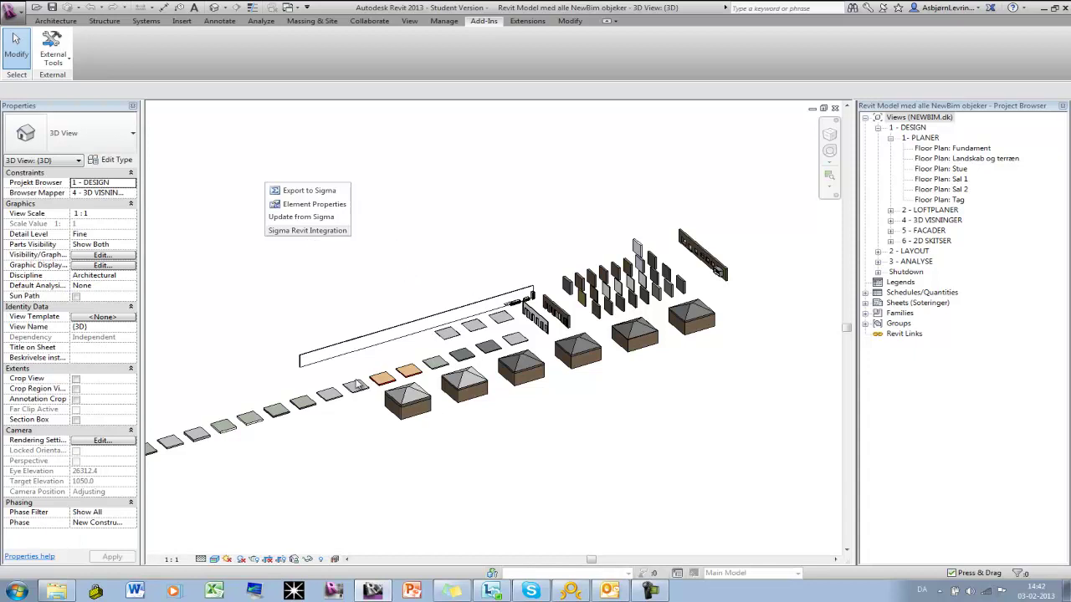
click(327, 206)
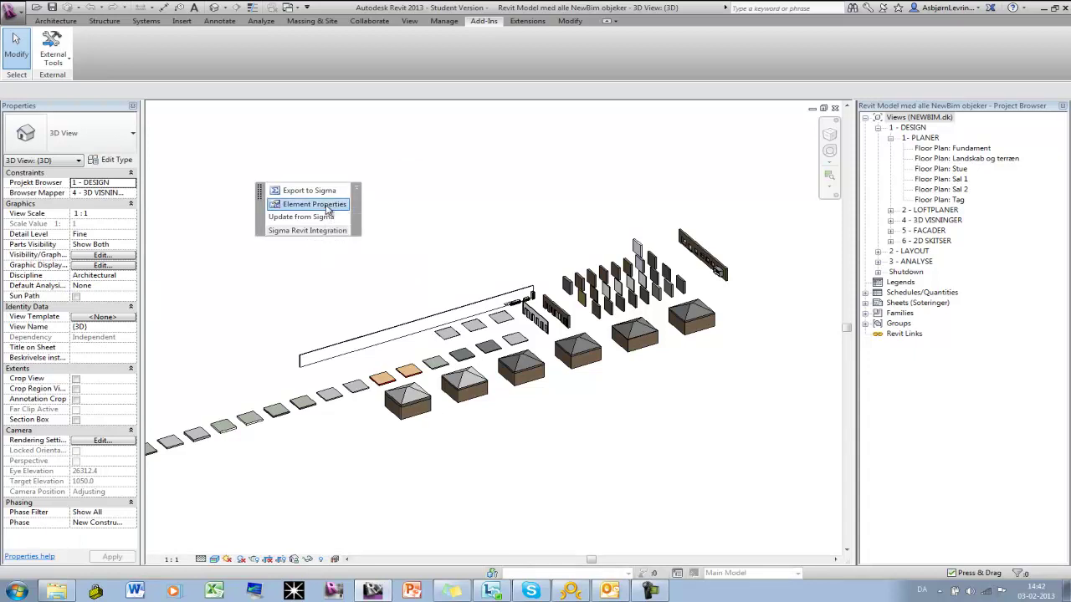
click(385, 244)
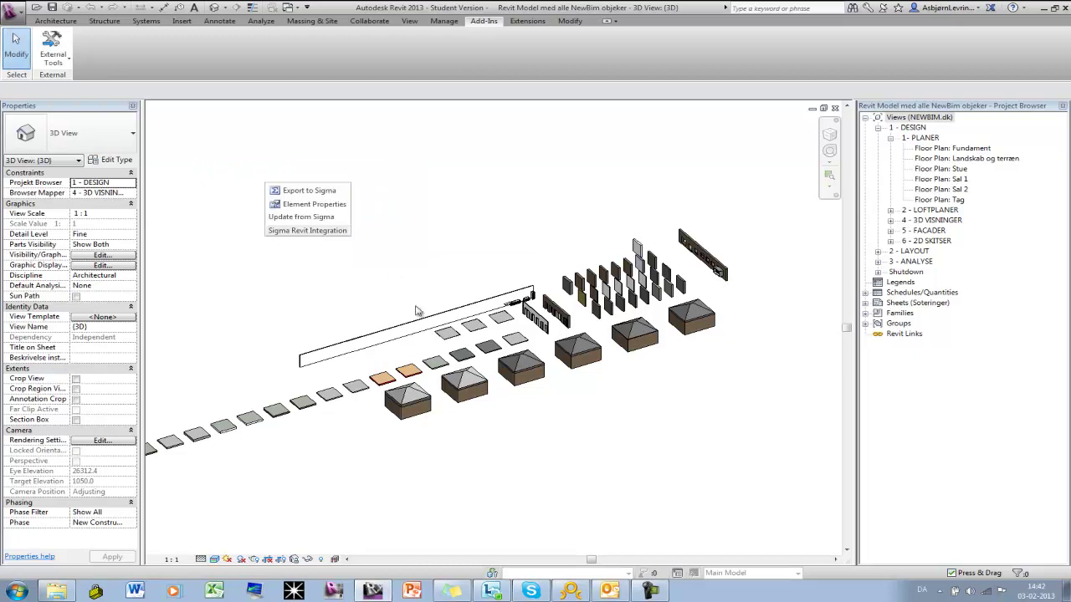
click(437, 365)
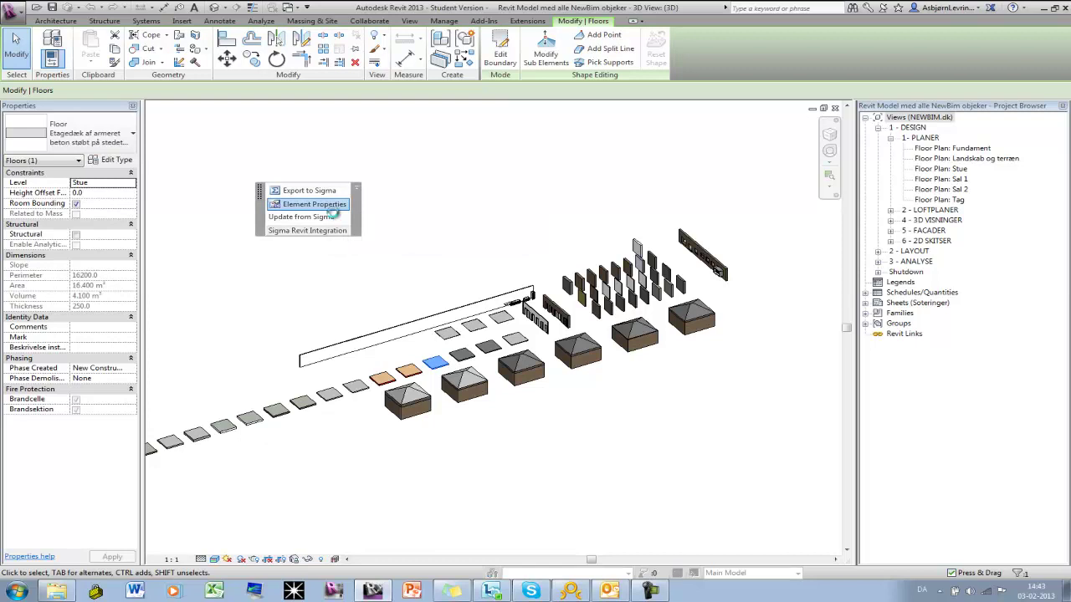
Step: Browse Sigma items for the floor type's Sigma - link parameter, currently -210-D21001
click(334, 206)
click(532, 186)
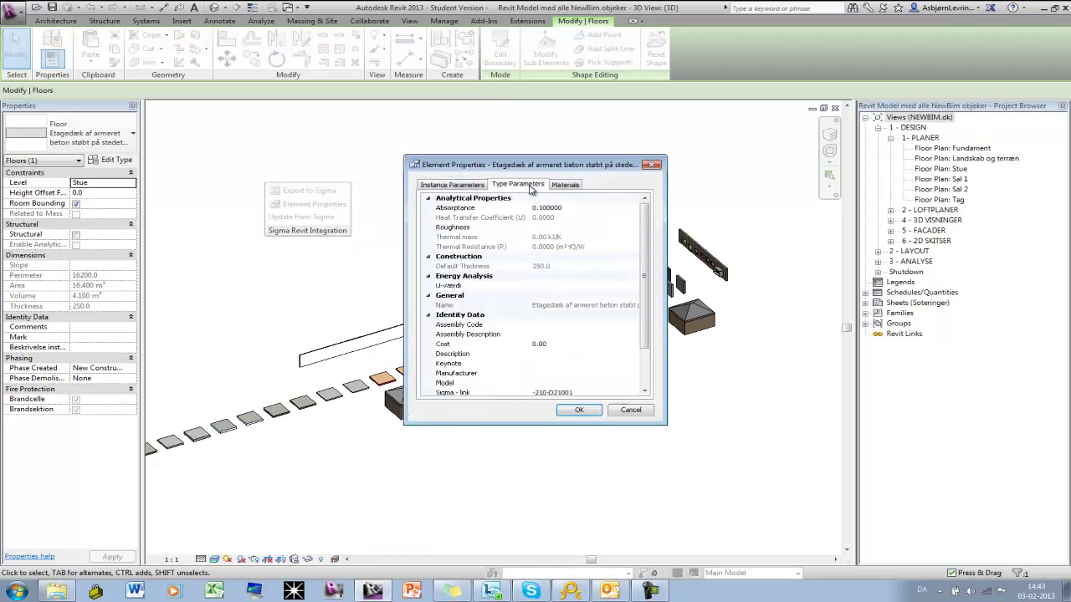
drag(642, 249, 641, 285)
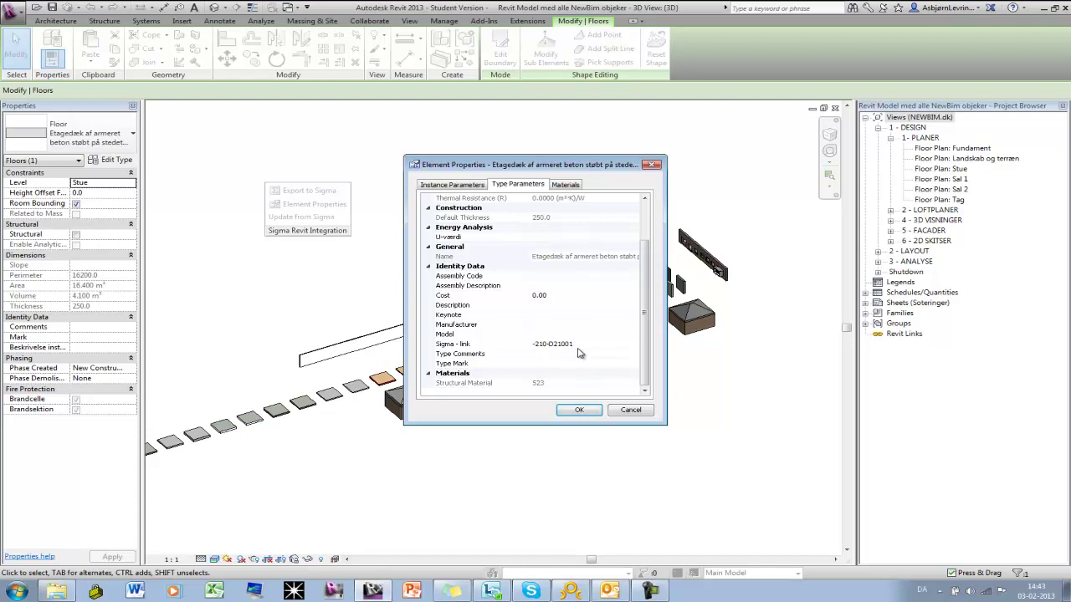
click(586, 346)
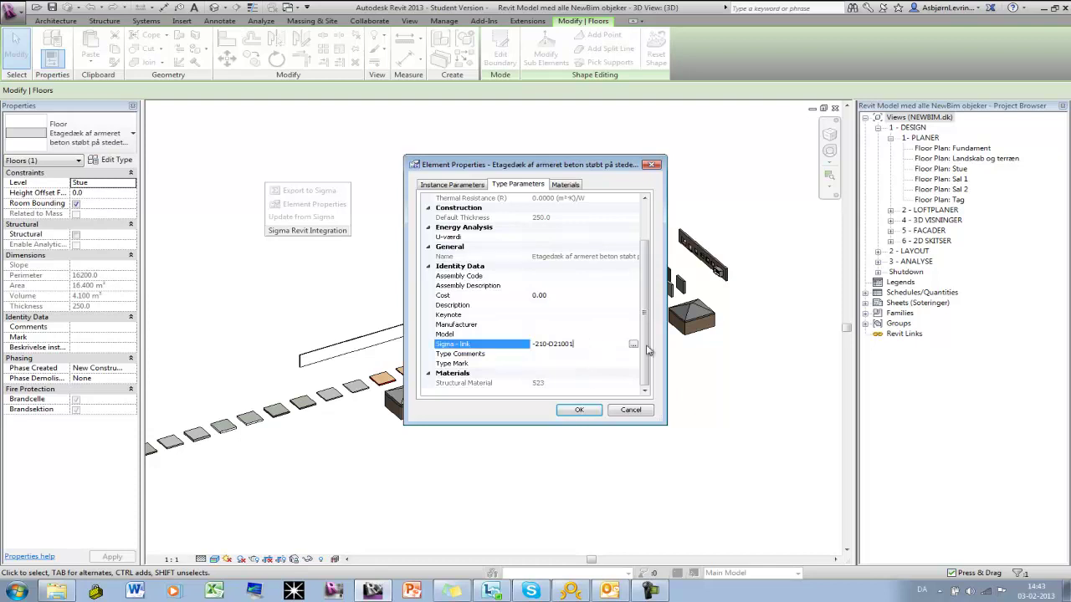
click(633, 346)
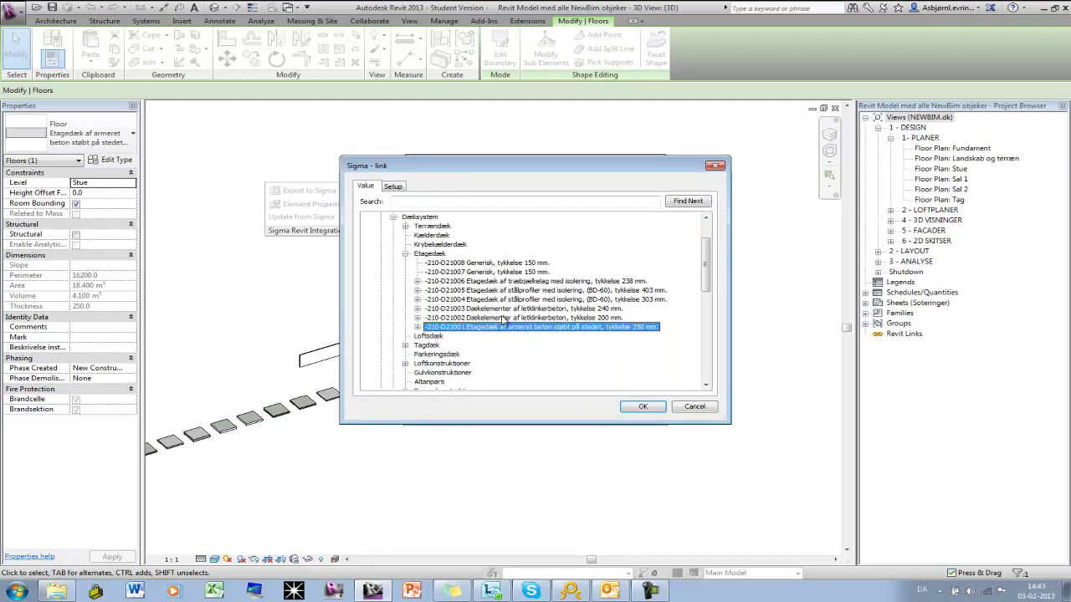
Step: Accept Sigma link -210-D21001 with its Setup mapping and save the floor's Element Properties
click(399, 187)
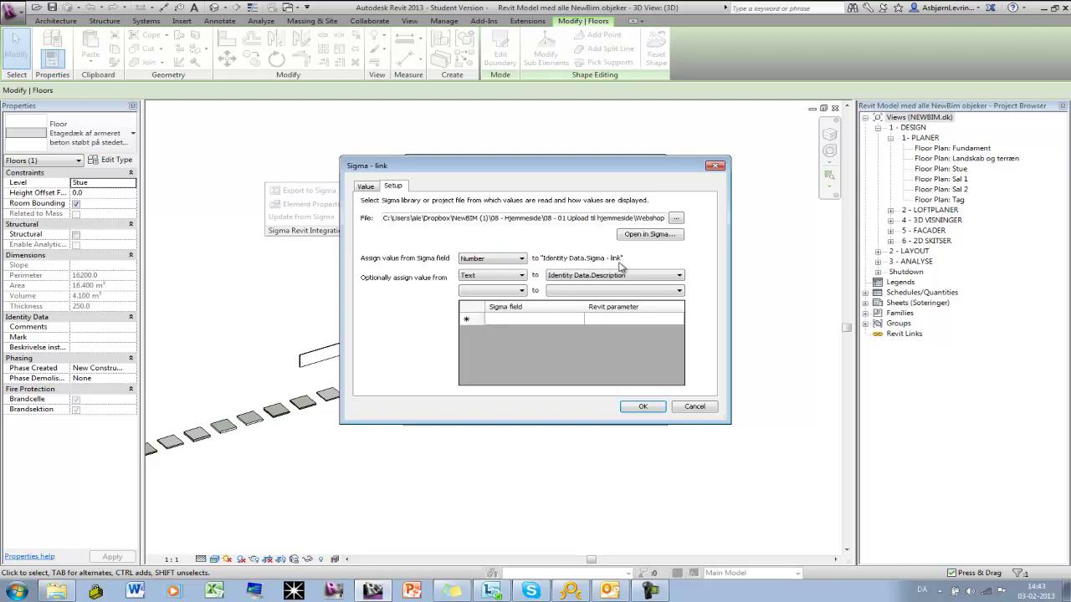
click(644, 408)
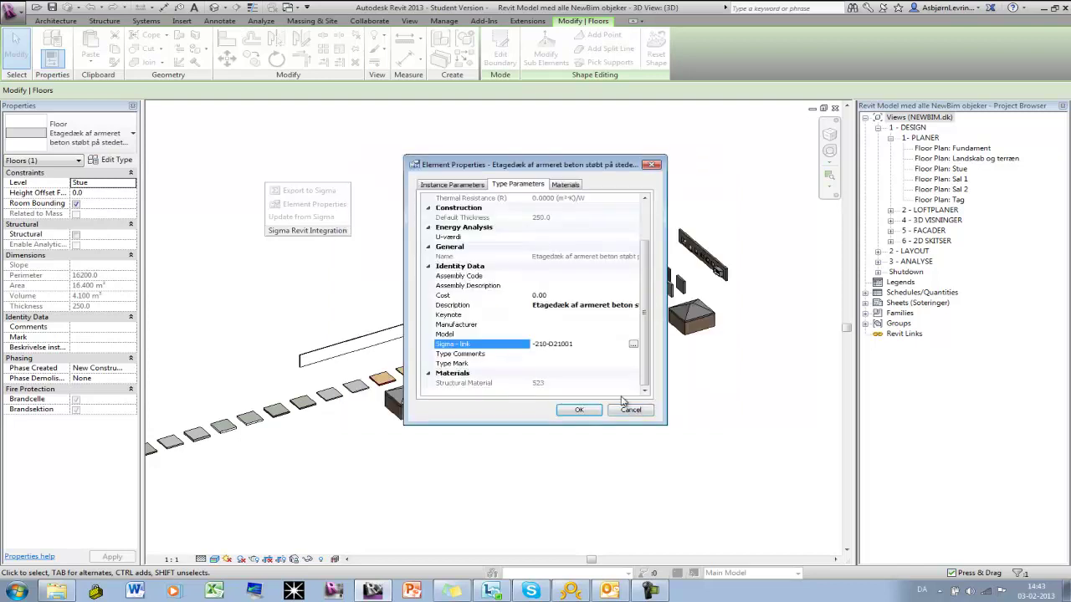
drag(666, 344, 784, 344)
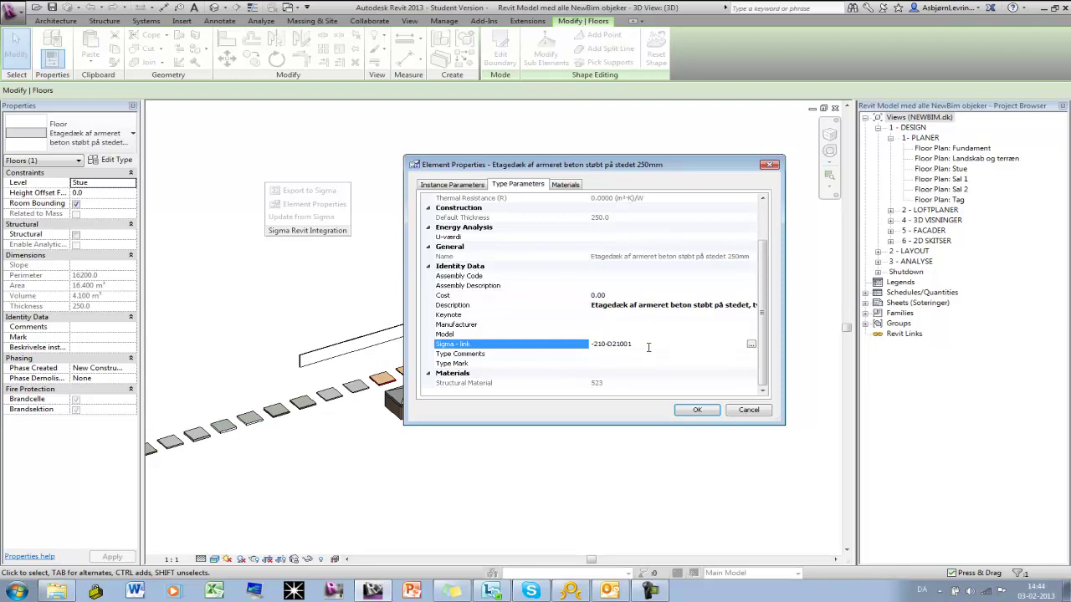
click(697, 412)
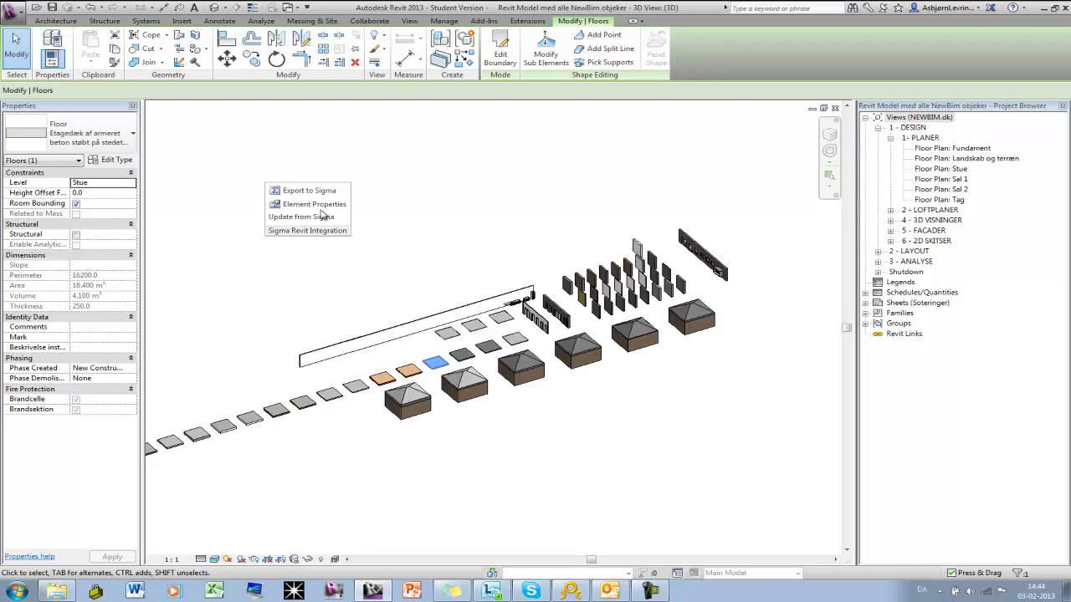
Step: Open the Sigma export Configuration and browse to the SIGMA_TEMPLATE_UPDATE folder
click(311, 194)
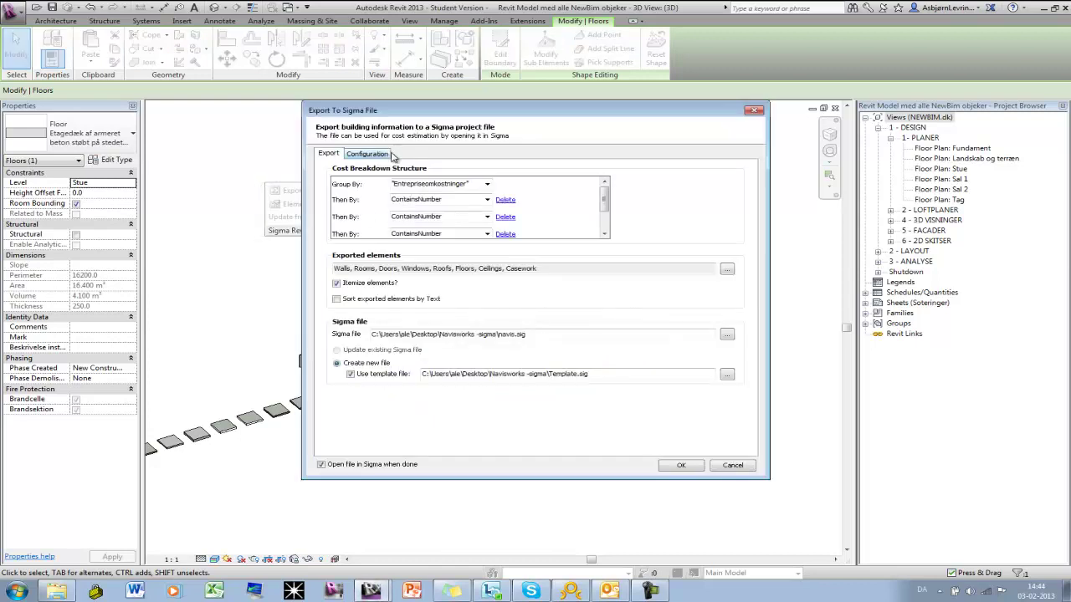
click(381, 155)
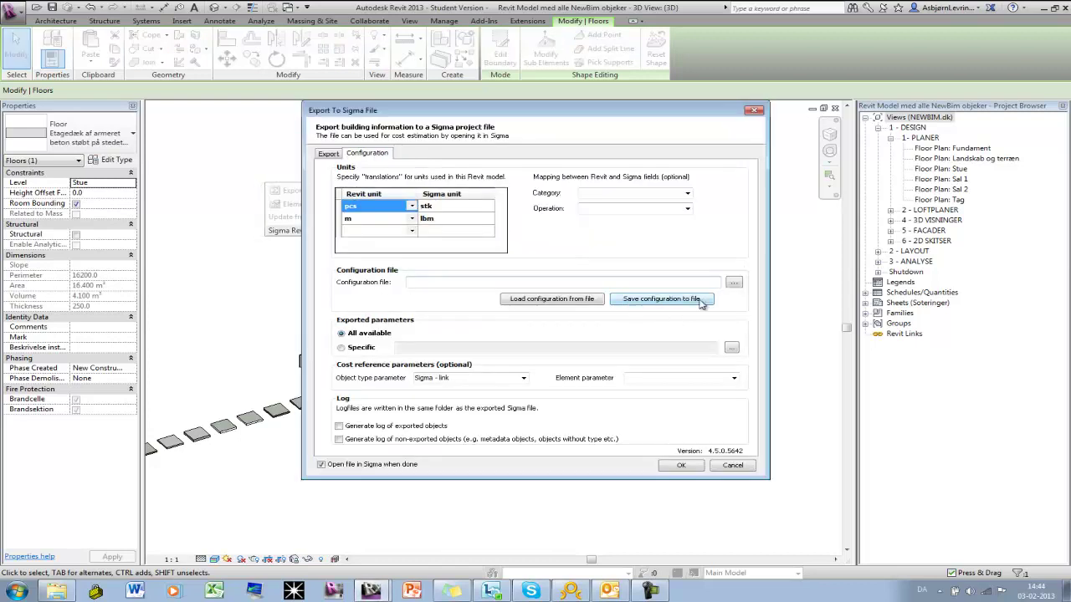
click(738, 285)
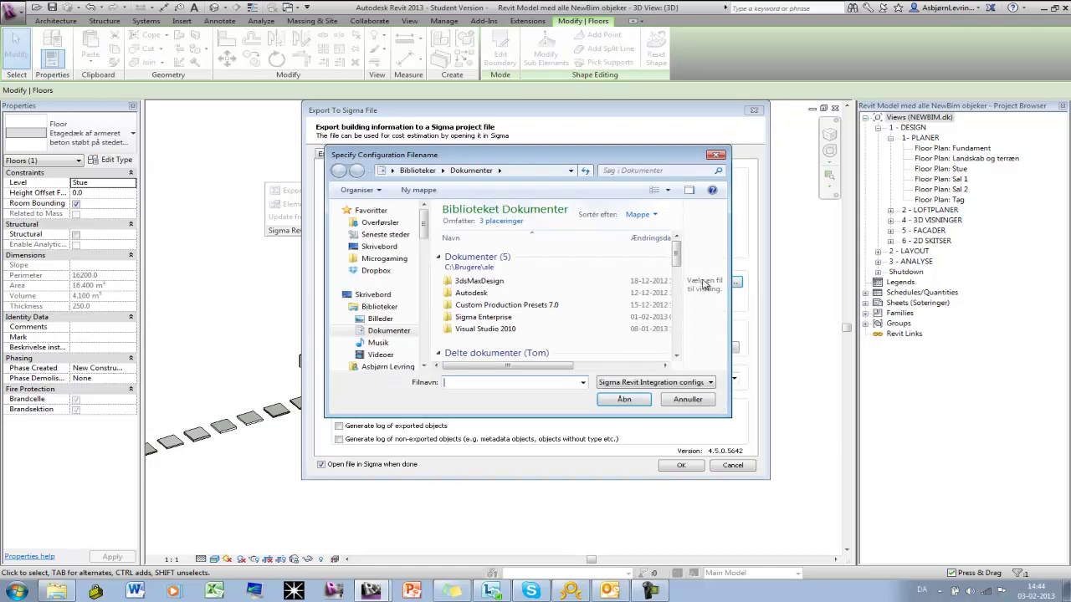
click(377, 270)
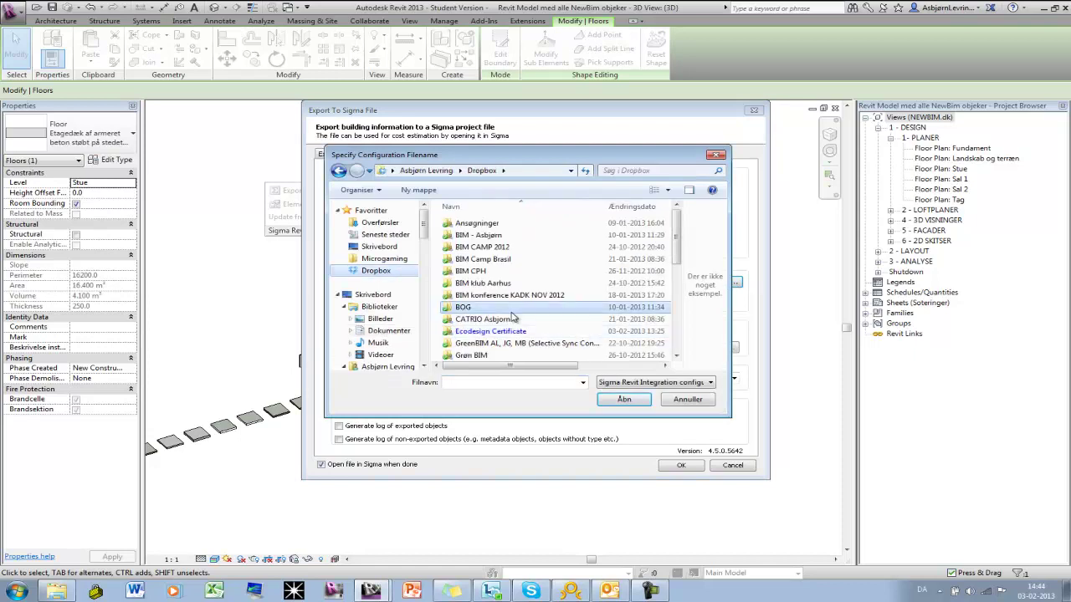
scroll(513, 317, down, 5)
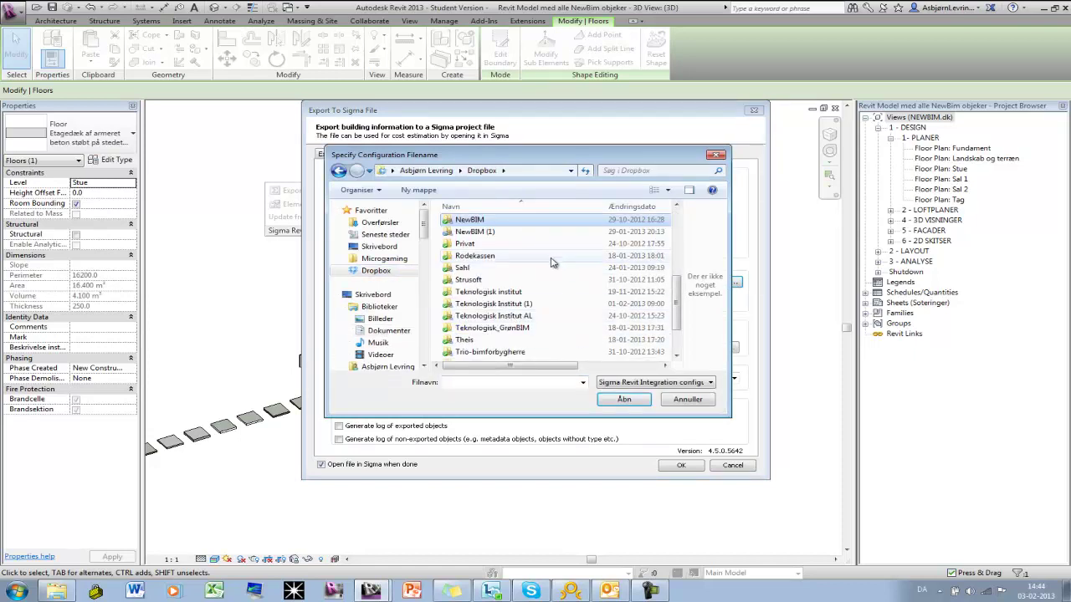
double_click(502, 231)
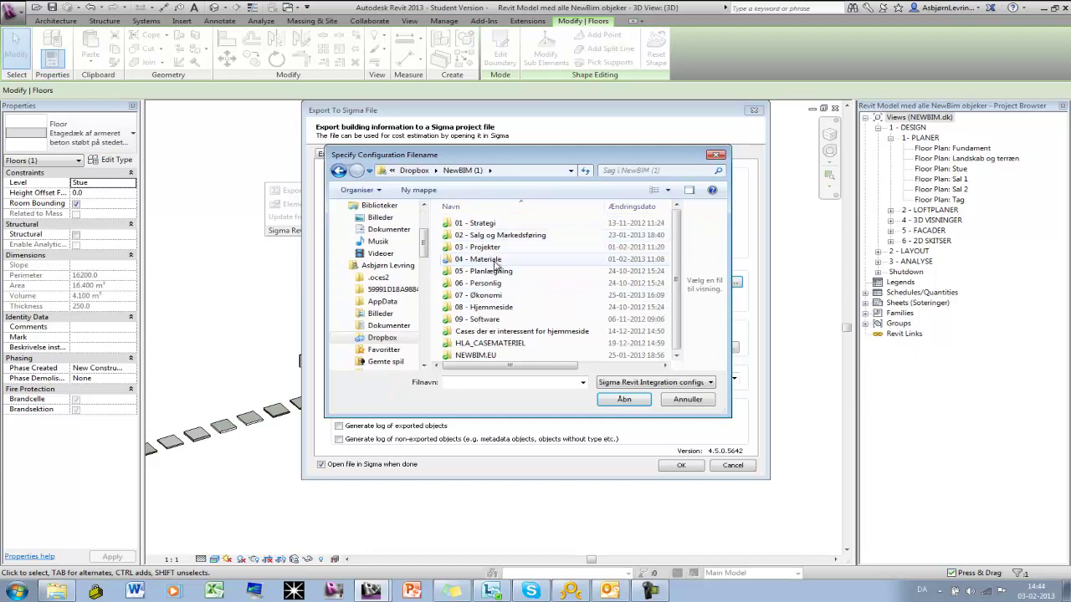
click(494, 262)
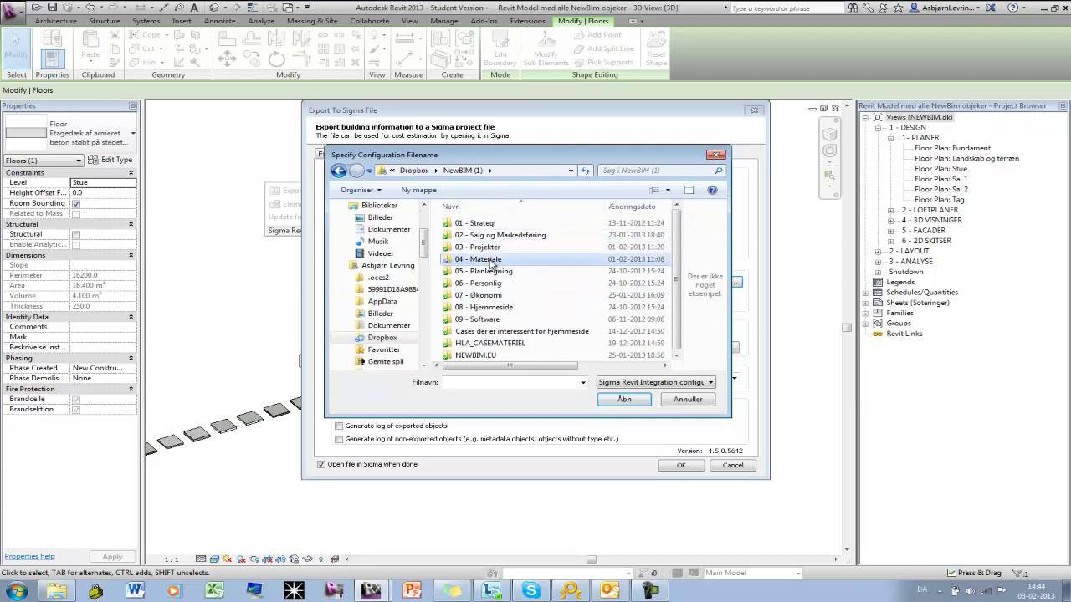
double_click(494, 261)
scroll(495, 268, down, 2)
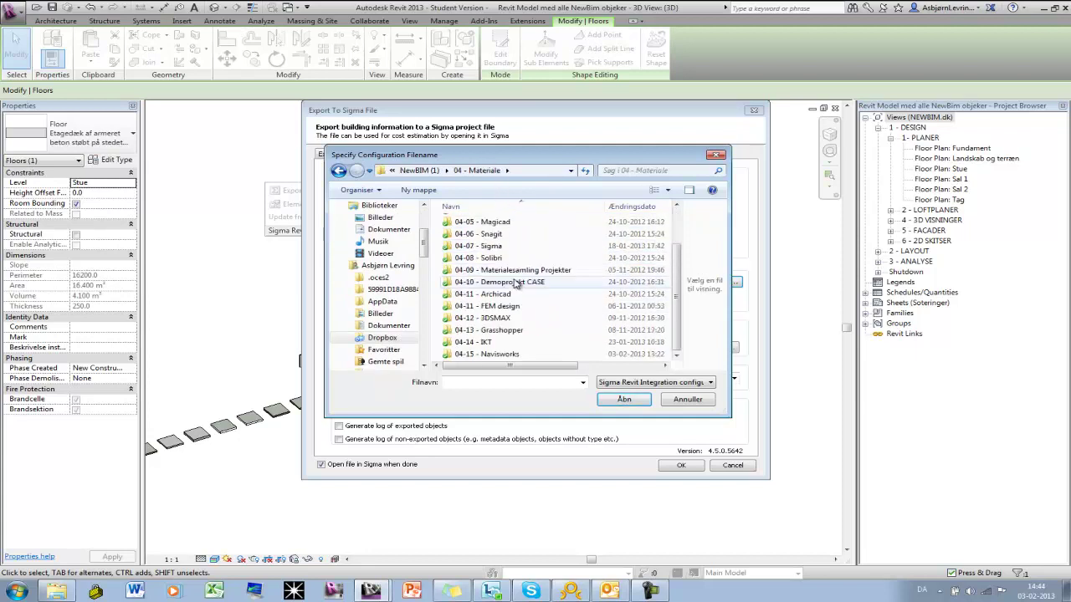
double_click(498, 355)
double_click(502, 226)
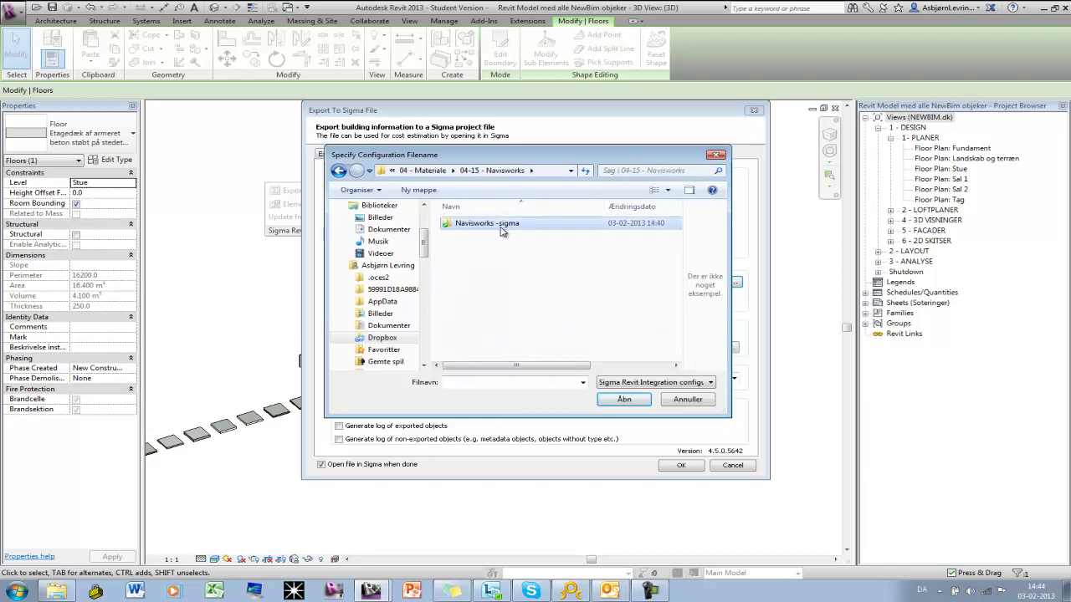
double_click(497, 247)
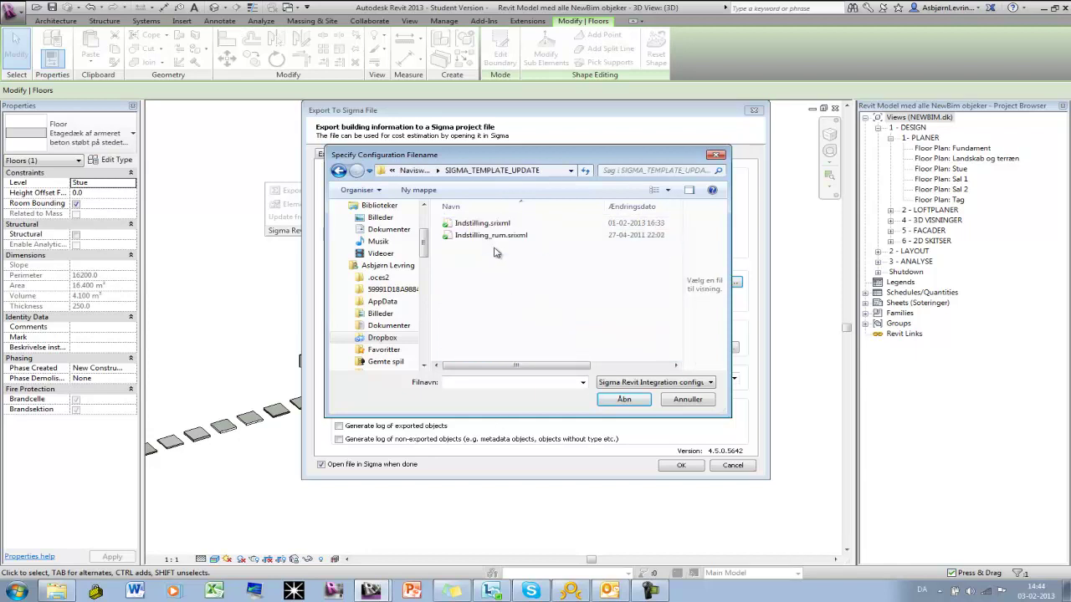
Step: Load the configuration from Indstilling.srixml, confirming the overwrite with Ja
click(479, 224)
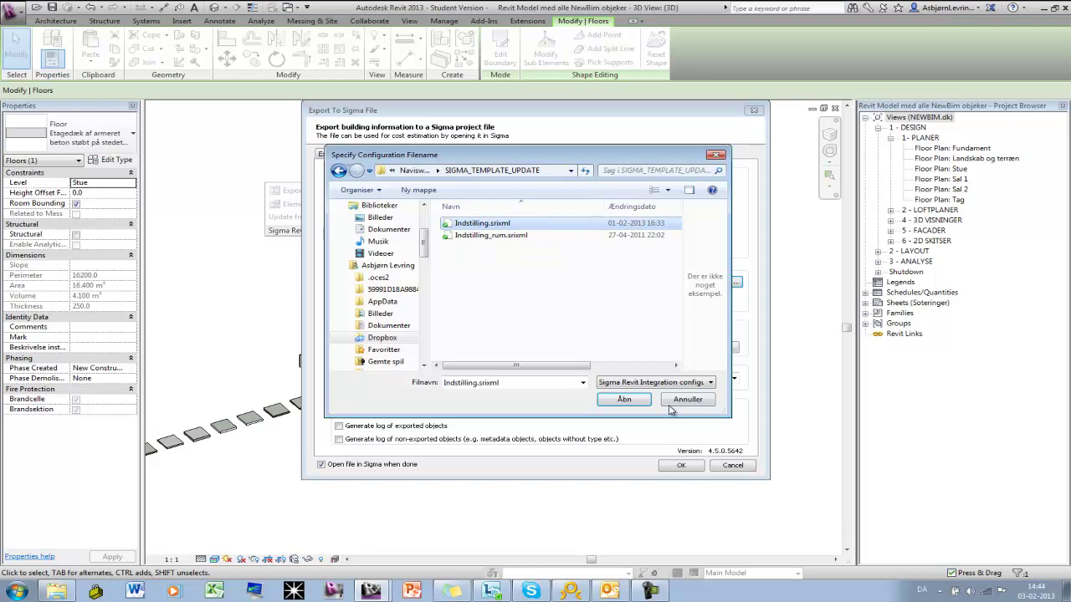
click(630, 400)
click(555, 301)
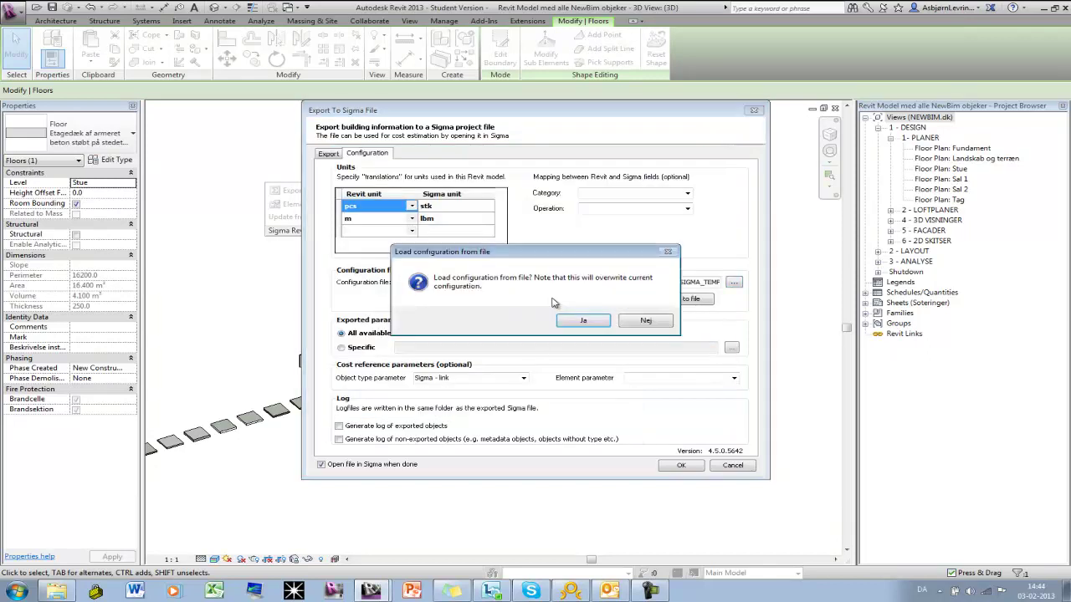
click(597, 326)
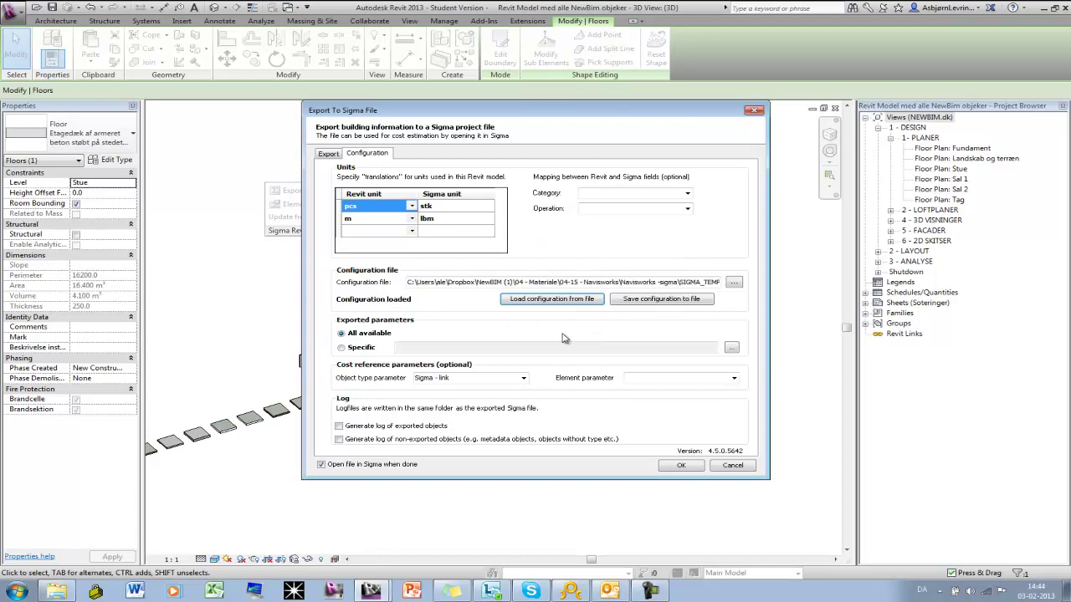
click(328, 154)
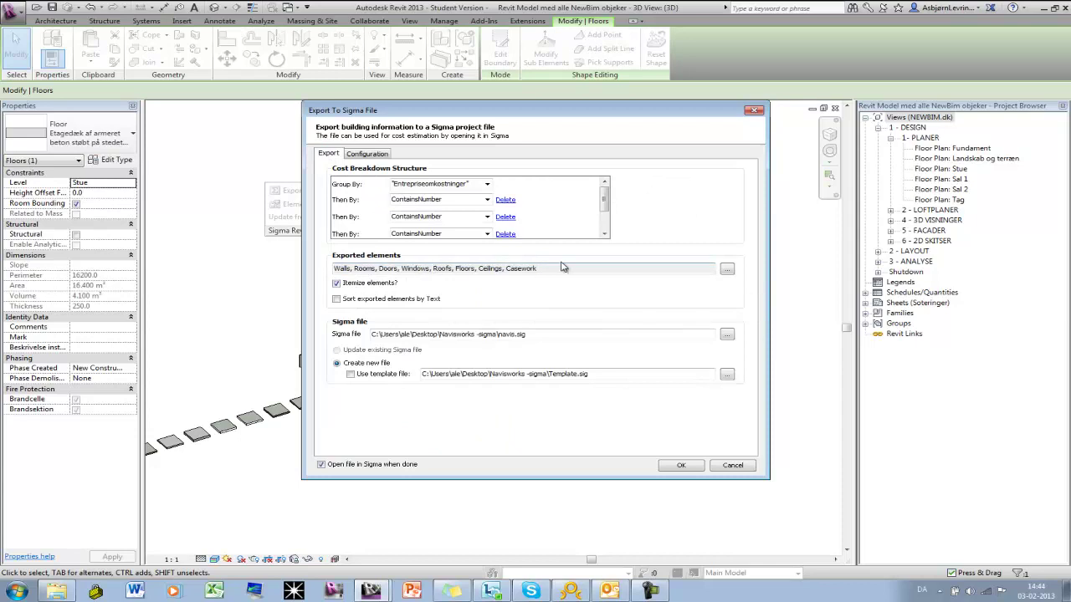
click(727, 270)
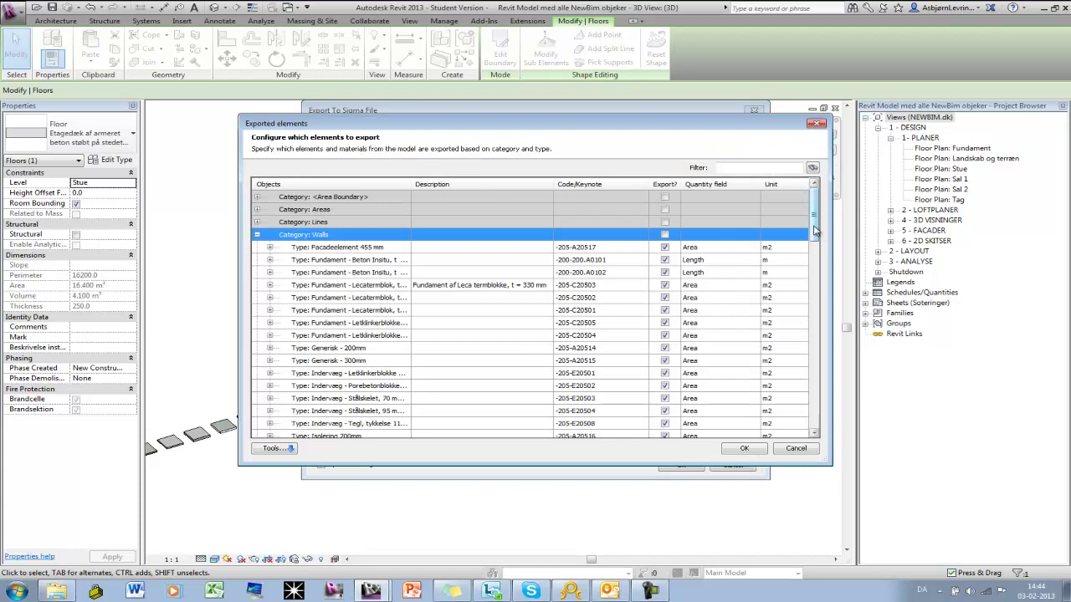
drag(816, 232, 816, 241)
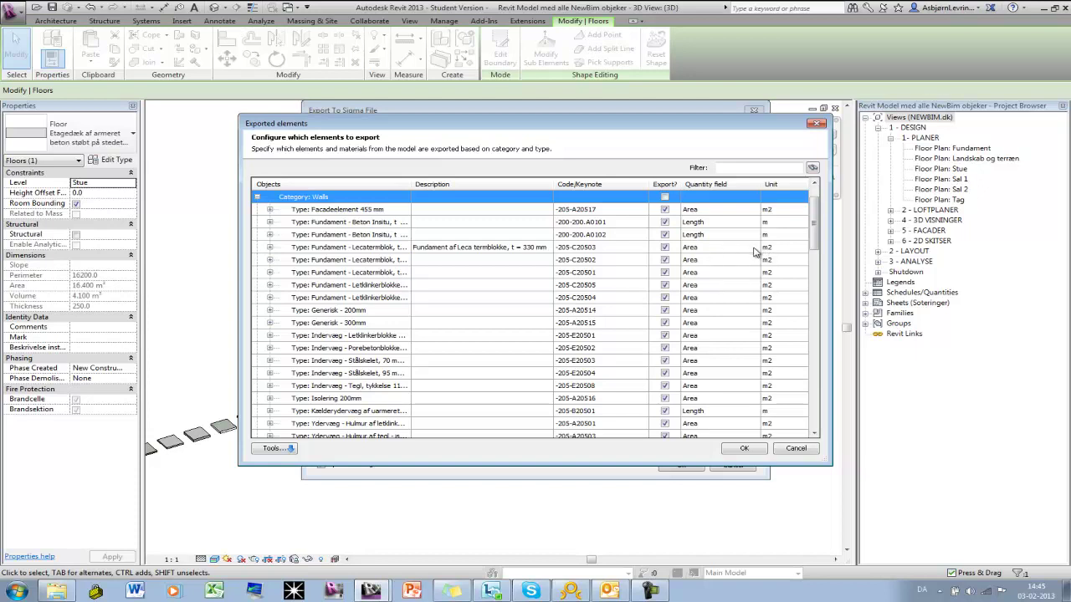
mouse_move(816, 238)
mouse_down()
mouse_move(817, 374)
mouse_move(817, 239)
mouse_up()
click(286, 450)
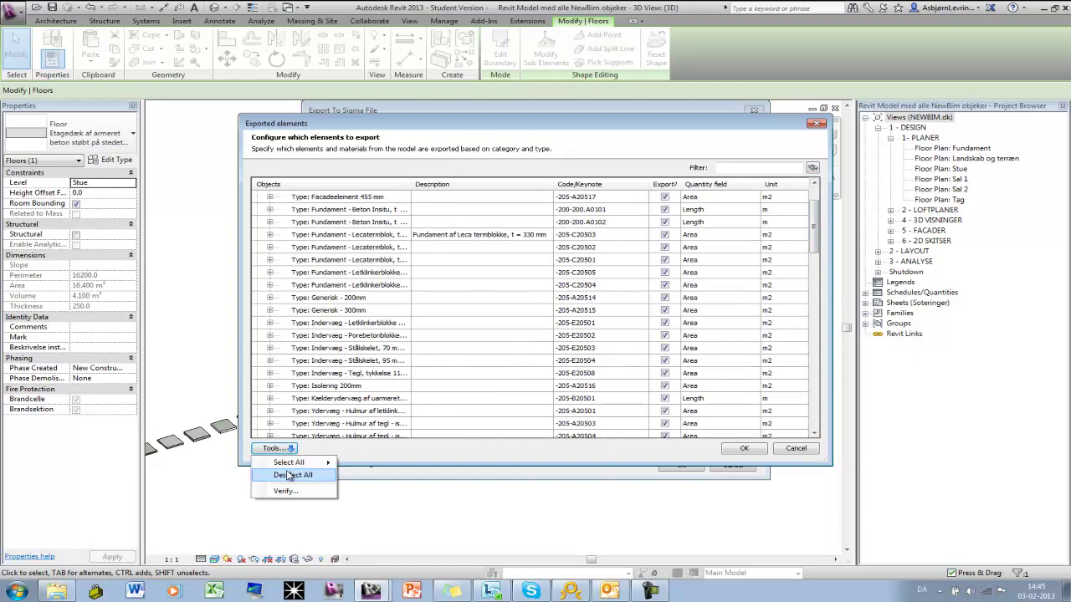
click(301, 496)
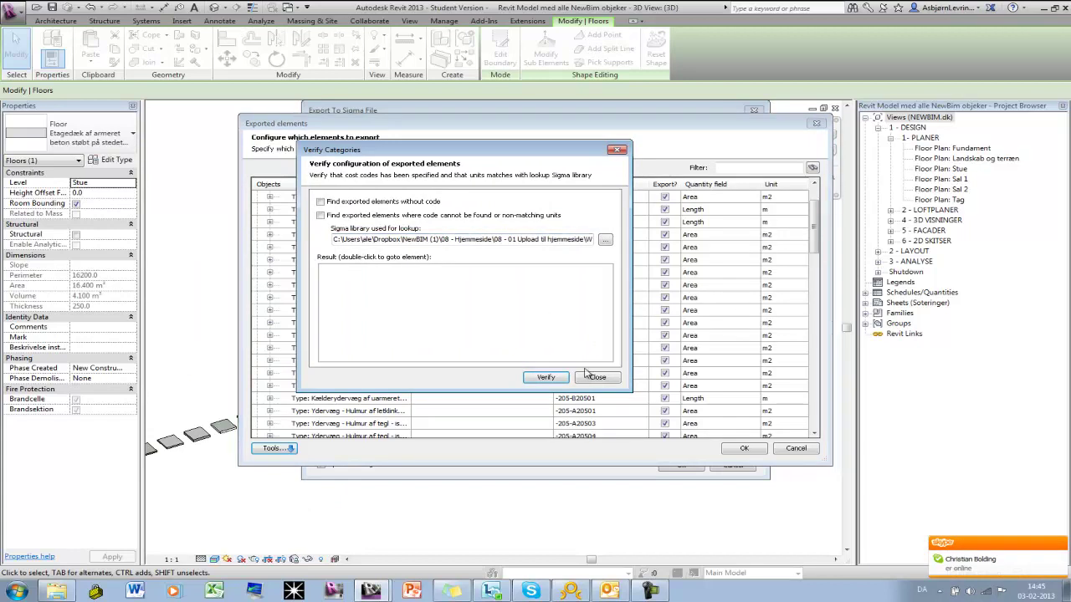
click(604, 382)
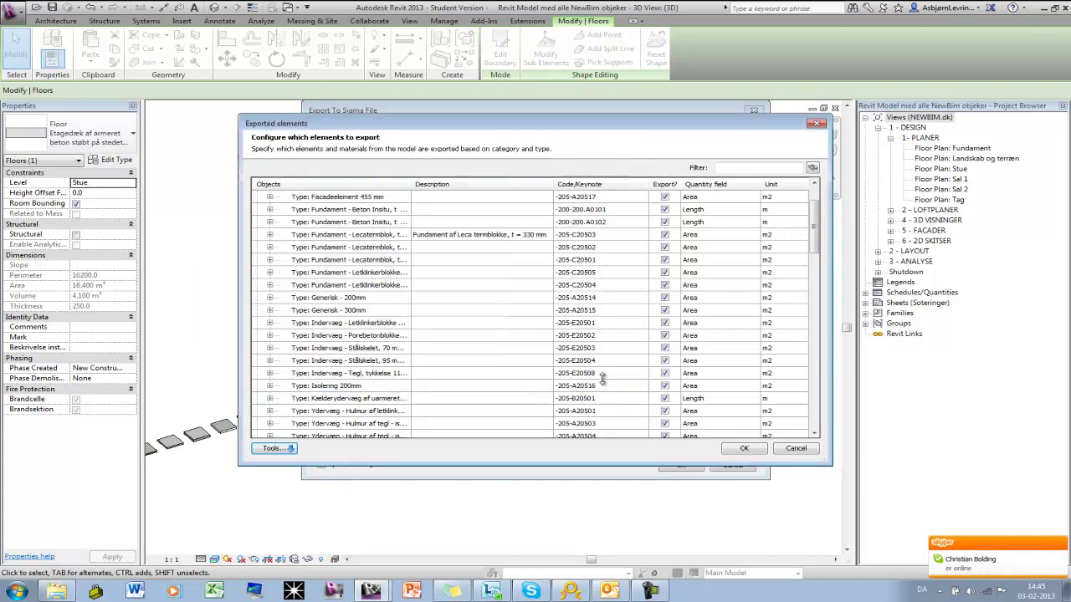
click(813, 182)
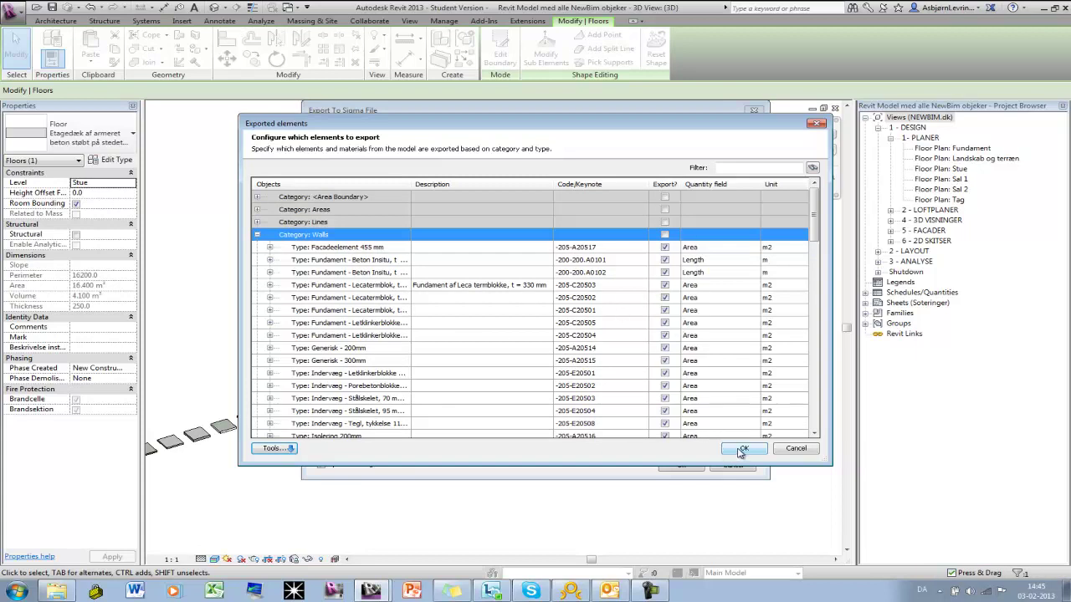
click(643, 248)
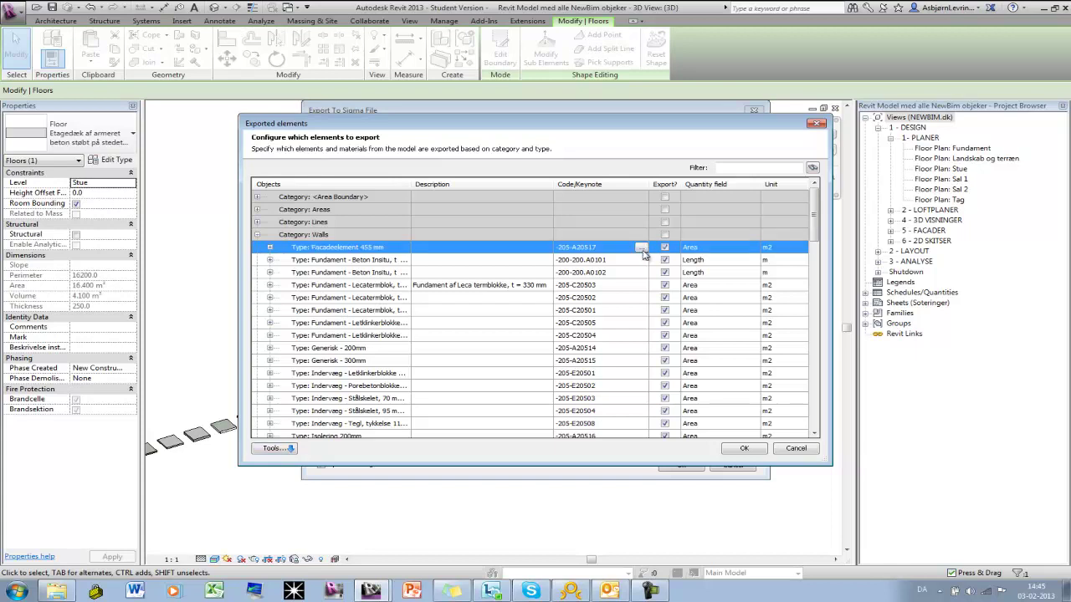
click(641, 249)
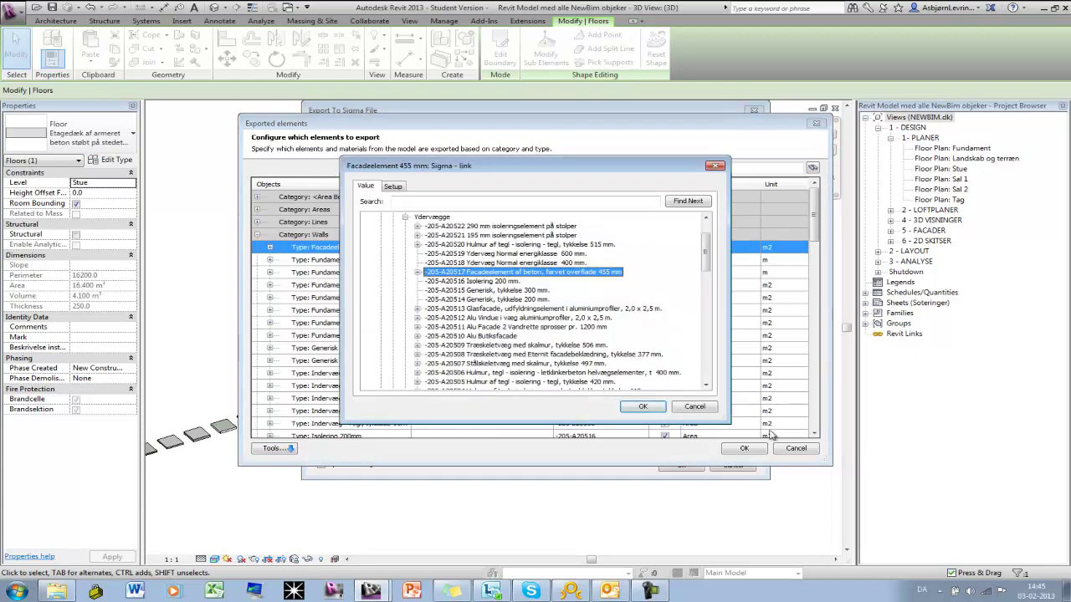
click(642, 406)
click(741, 450)
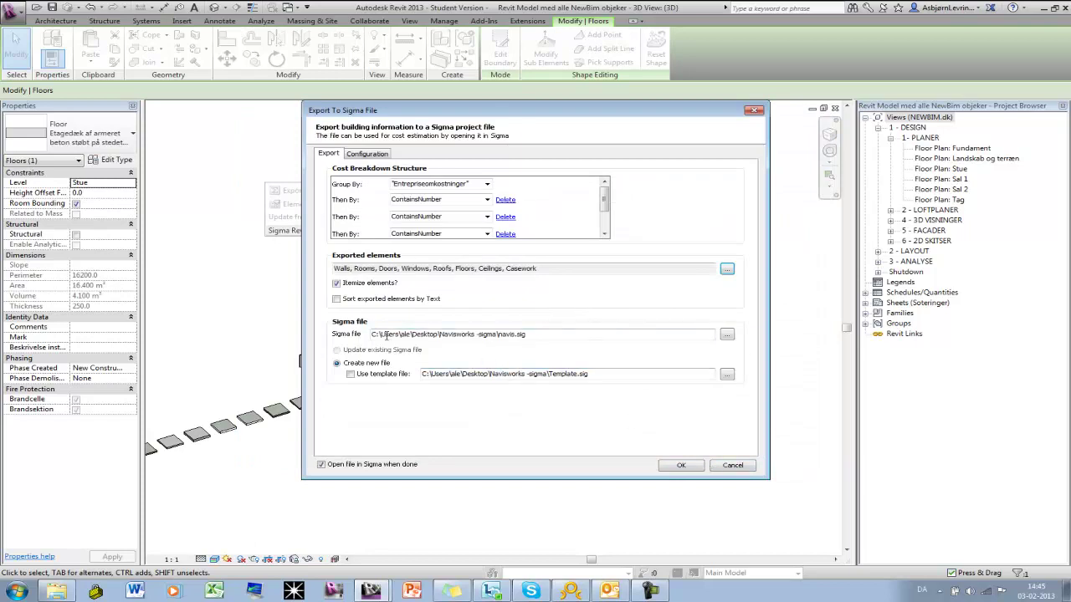
Step: Browse for the Sigma file location and go up to the Navisworks -sigma folder
click(727, 335)
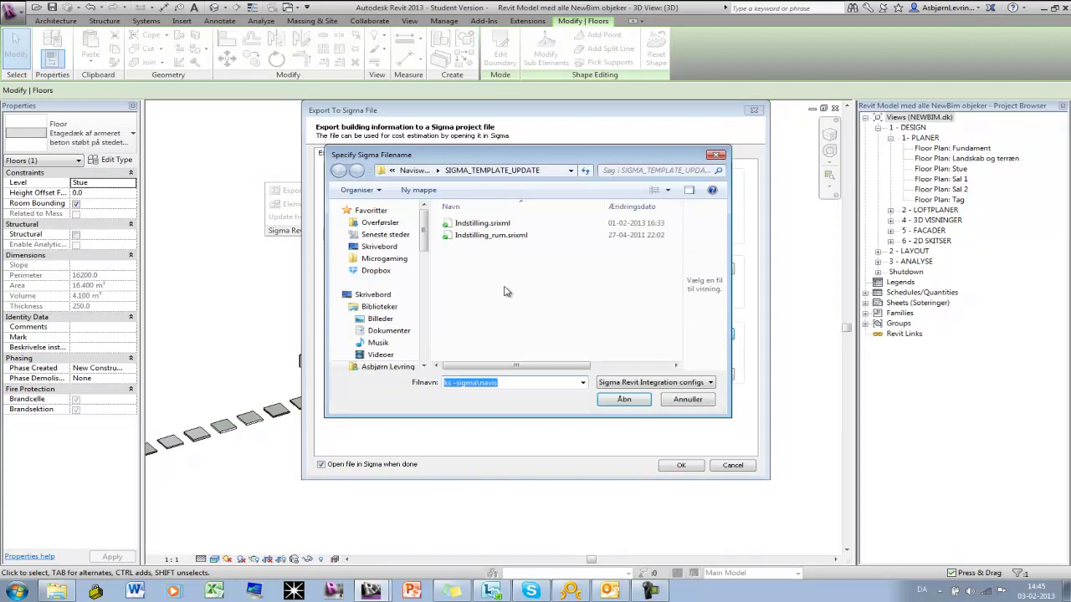
click(499, 312)
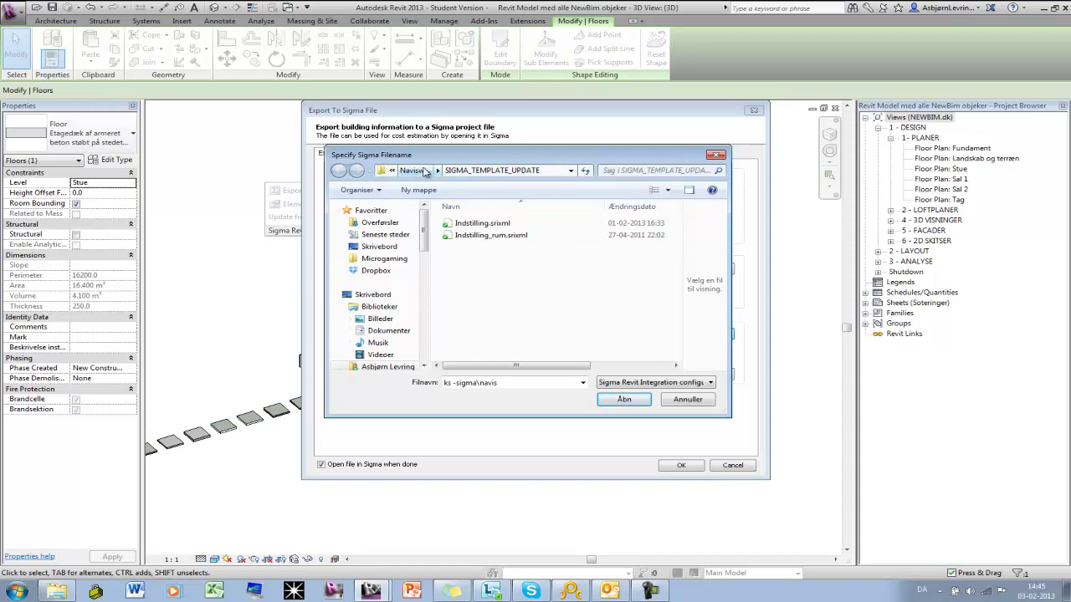
click(417, 170)
Step: Create a new folder named Eksempel and accept it as the Sigma file location
right_click(492, 269)
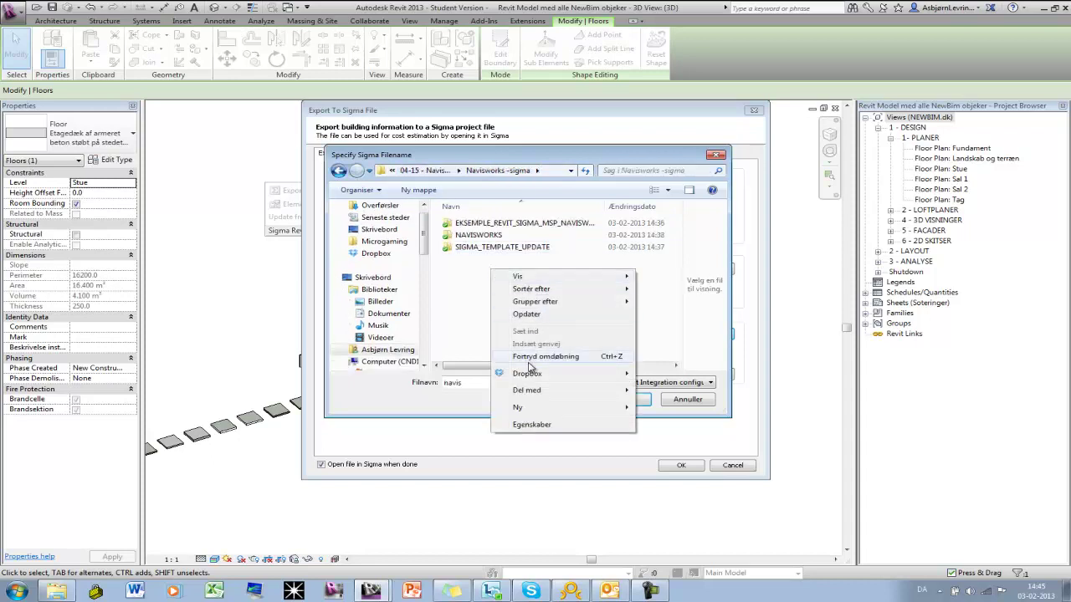
mouse_move(518, 406)
click(679, 418)
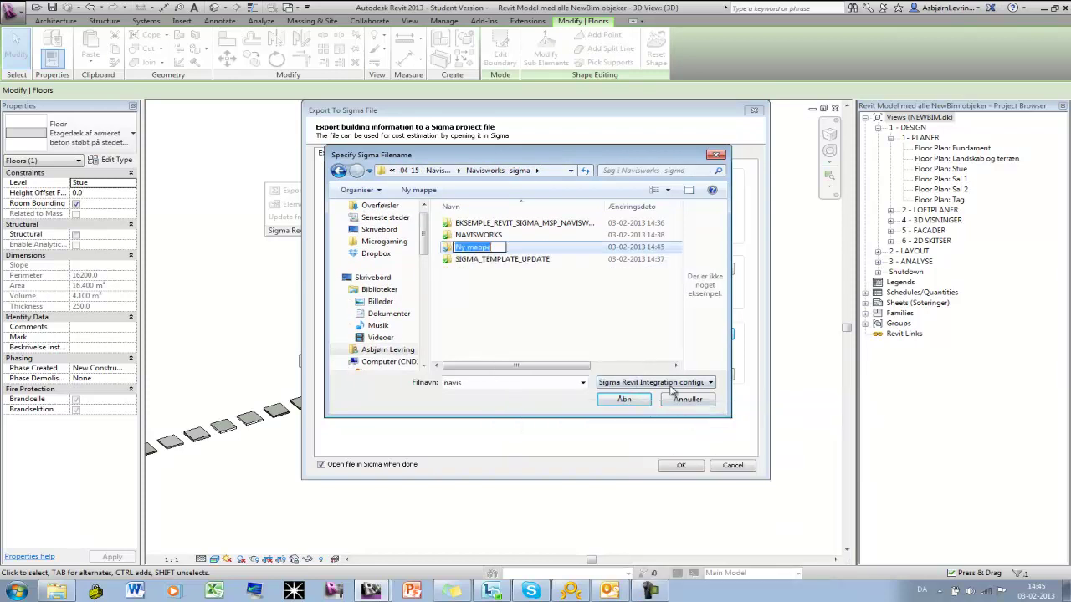
text(F)
text(ksempel)
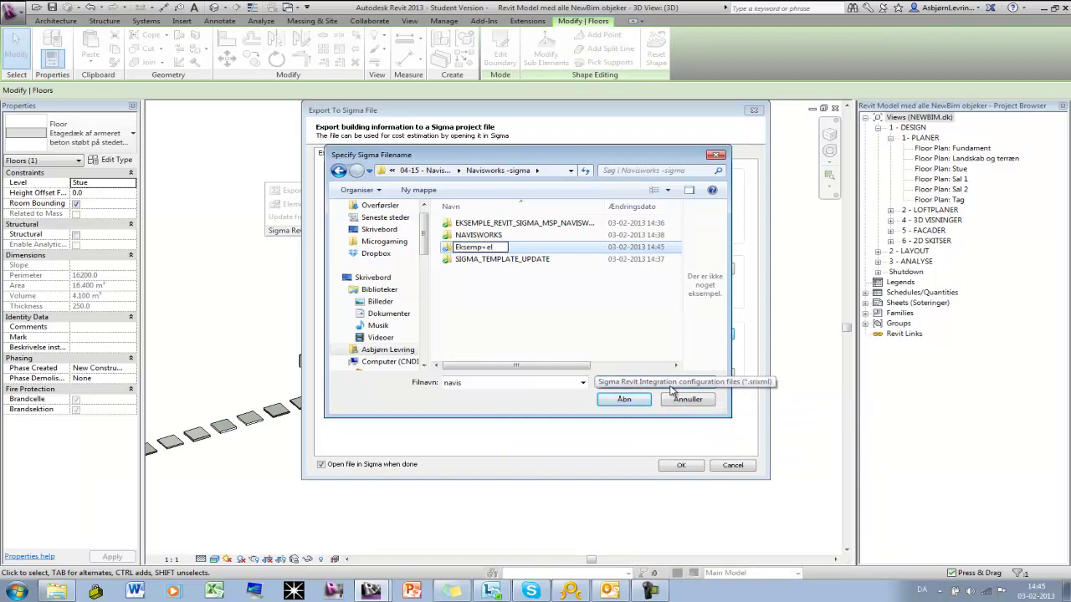
text(e)
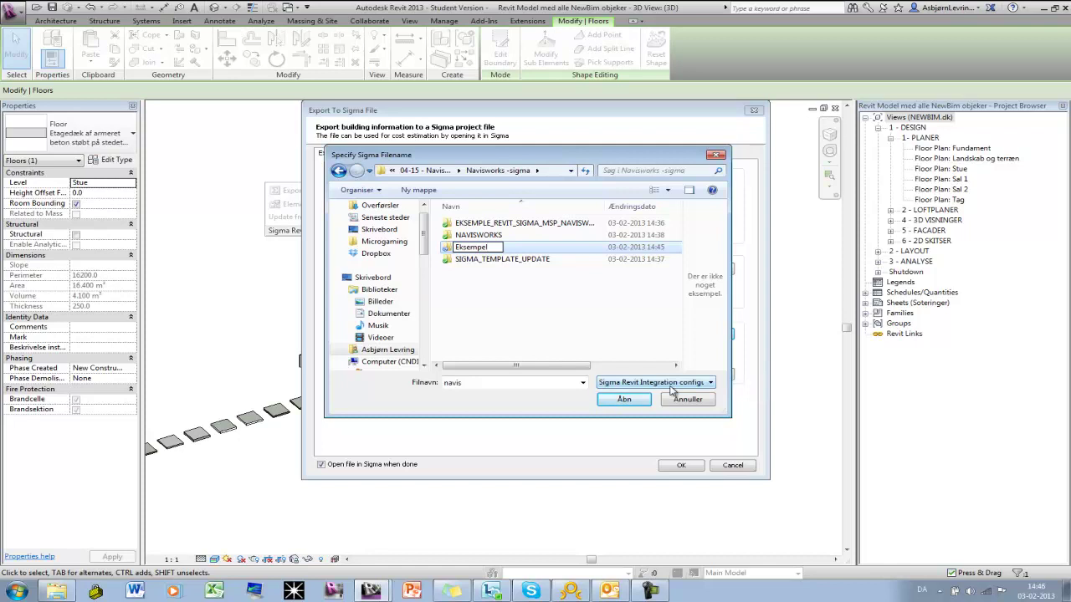
click(596, 338)
double_click(472, 223)
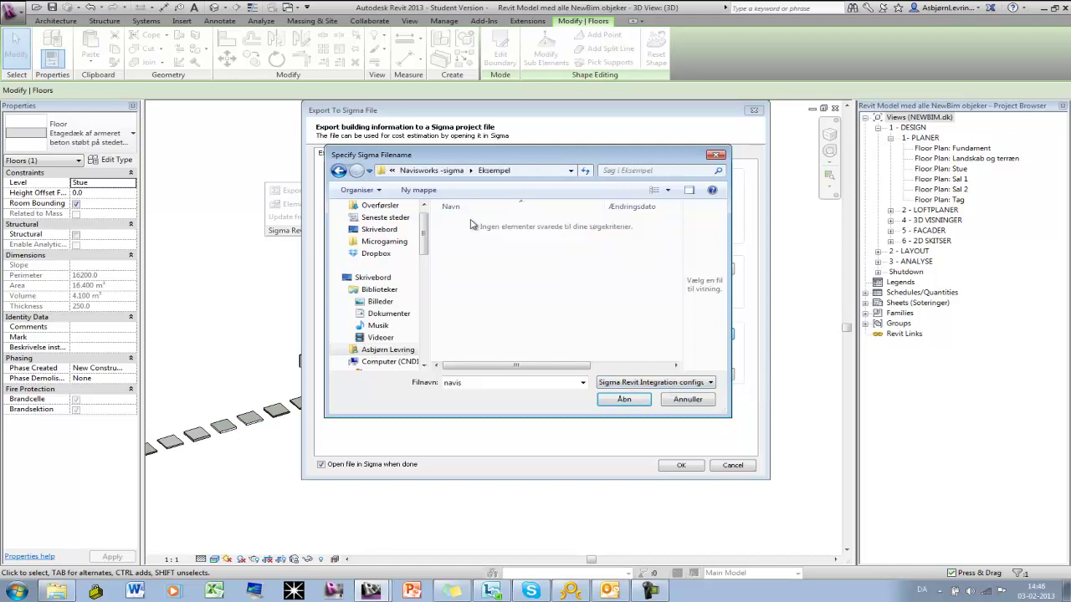
click(633, 402)
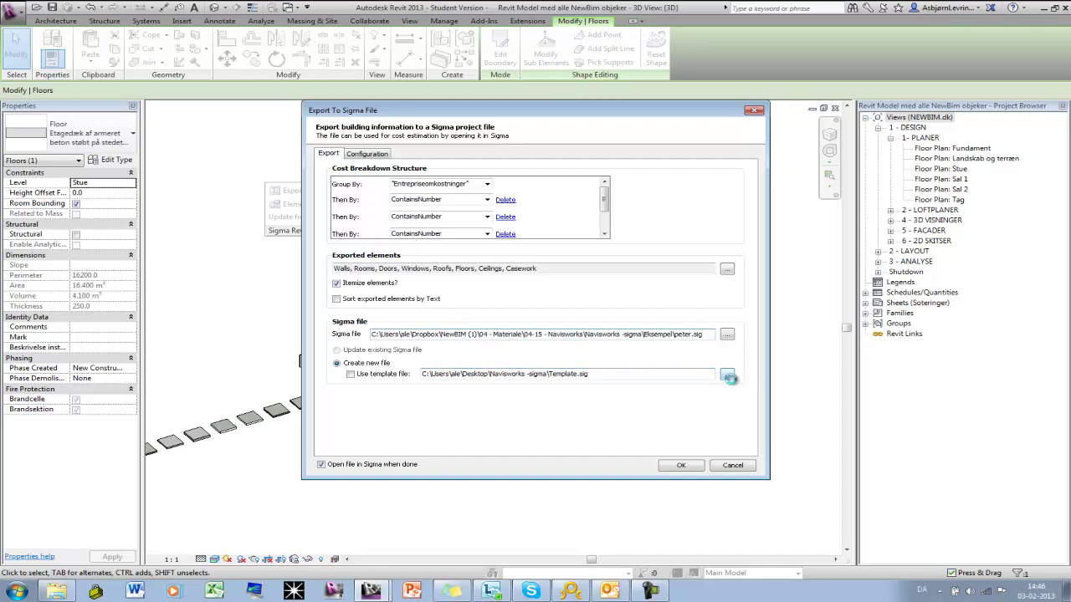
Step: Browse for the export template file down to the Navisworks -sigma folder
click(726, 374)
click(376, 270)
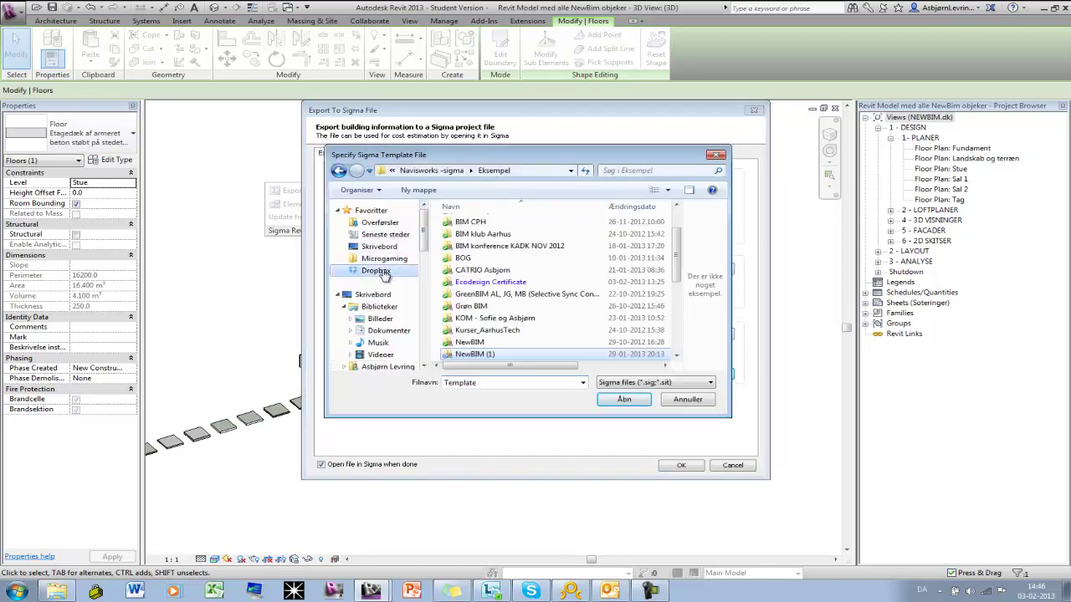
double_click(510, 355)
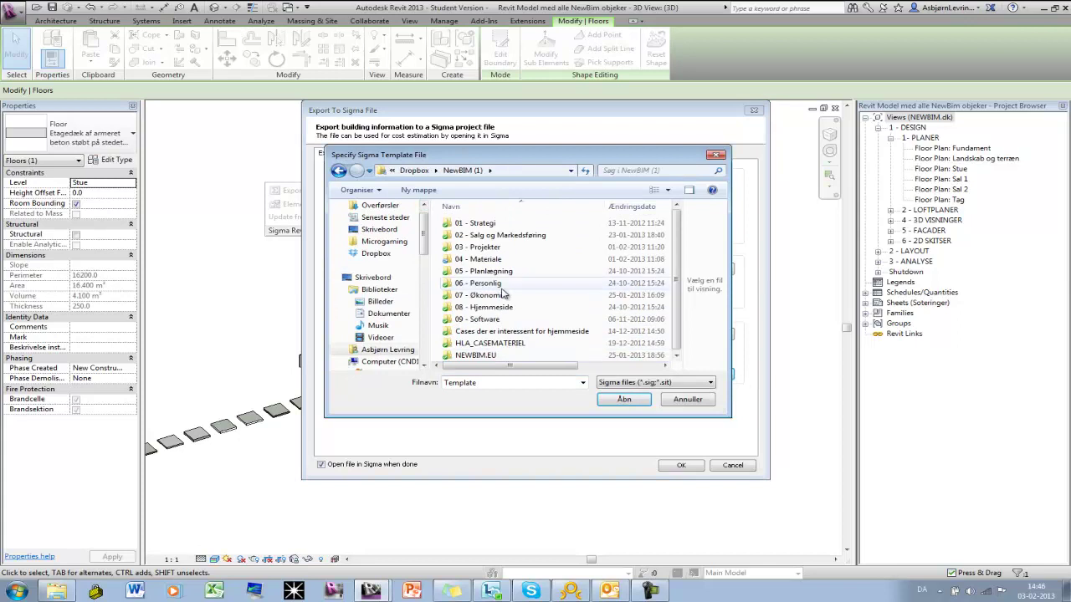
double_click(497, 267)
scroll(500, 274, down, 1)
scroll(502, 279, down, 2)
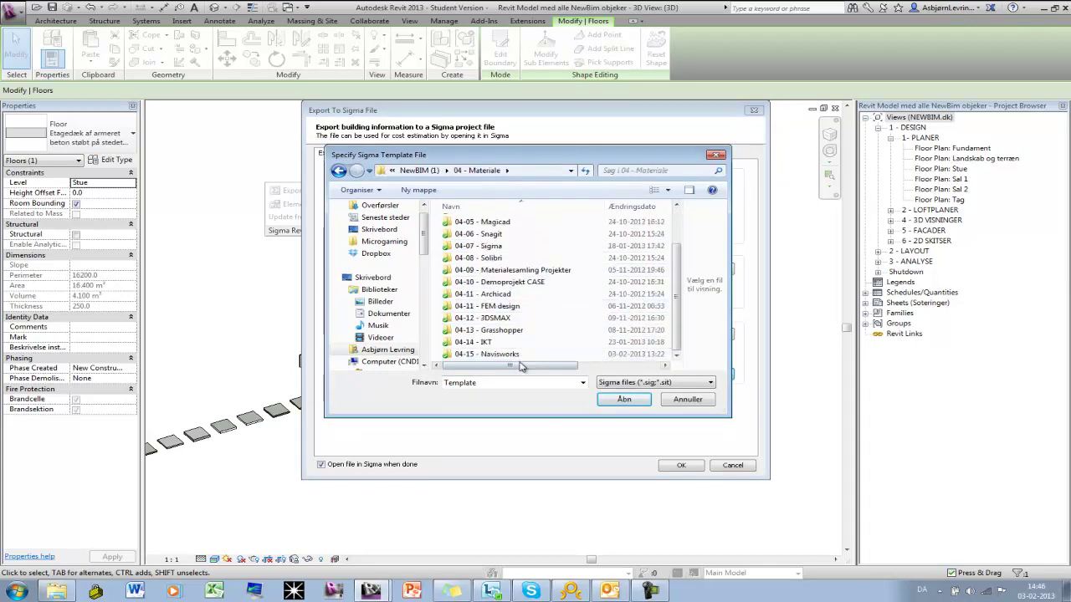
double_click(515, 354)
double_click(502, 224)
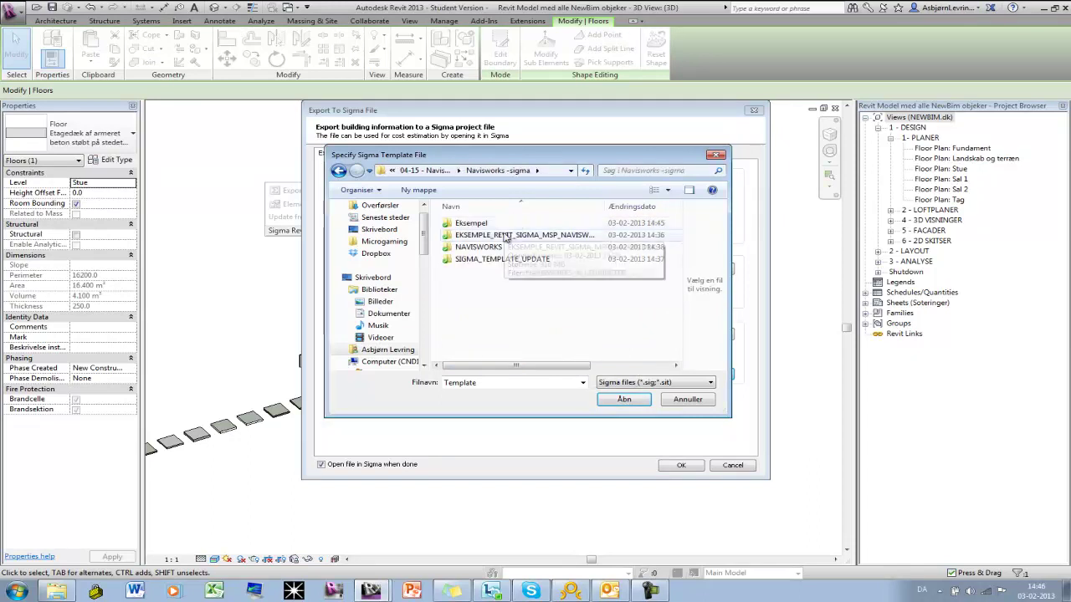
Step: Pick Template from SIGMA_TEMPLATE_UPDATE as the template and confirm peter as the Sigma file
double_click(507, 259)
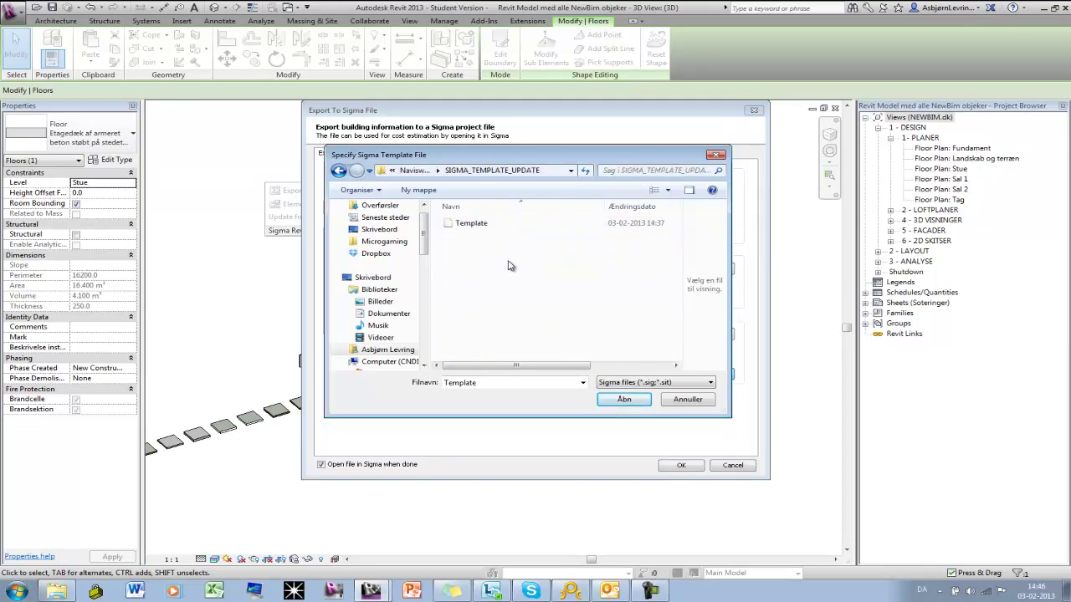
click(619, 402)
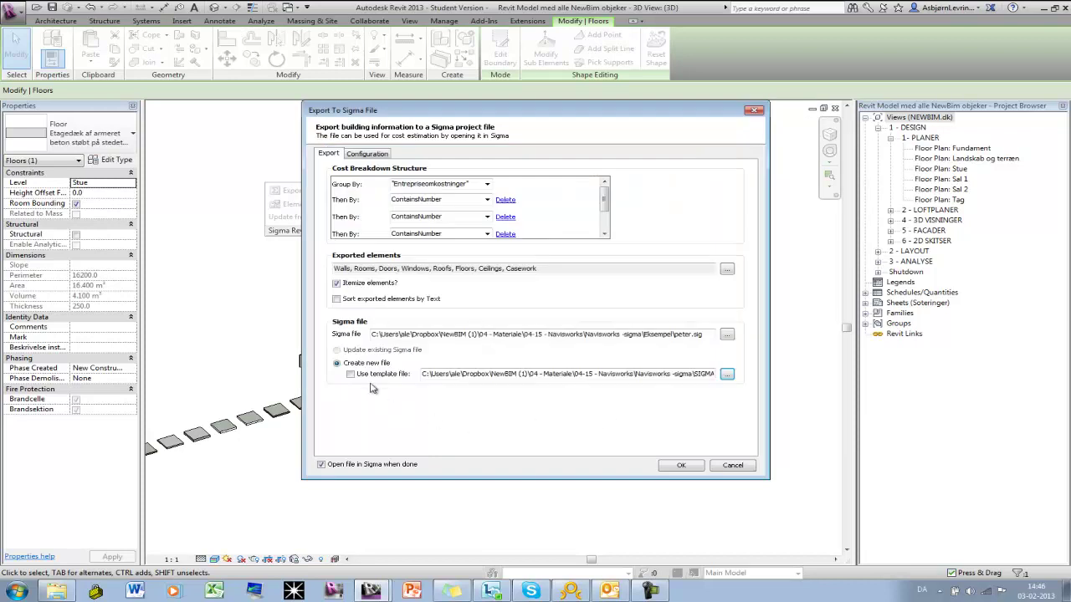
click(727, 334)
click(696, 401)
Step: Open the exported element categories list and collapse Walls through Casework
click(726, 270)
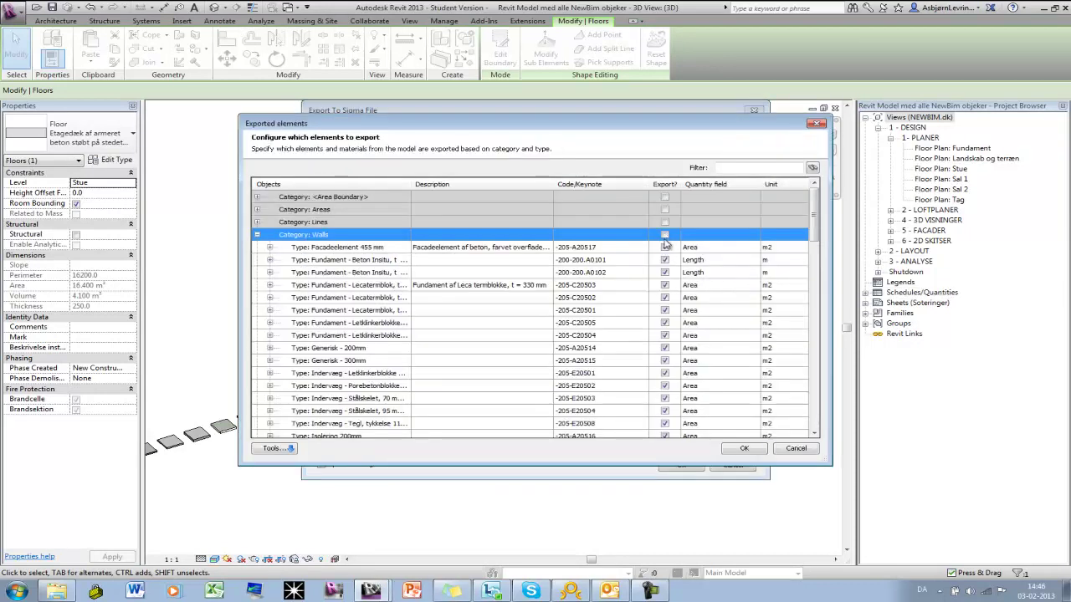
scroll(667, 237, down, 1)
scroll(636, 287, down, 1)
scroll(636, 287, up, 2)
click(257, 235)
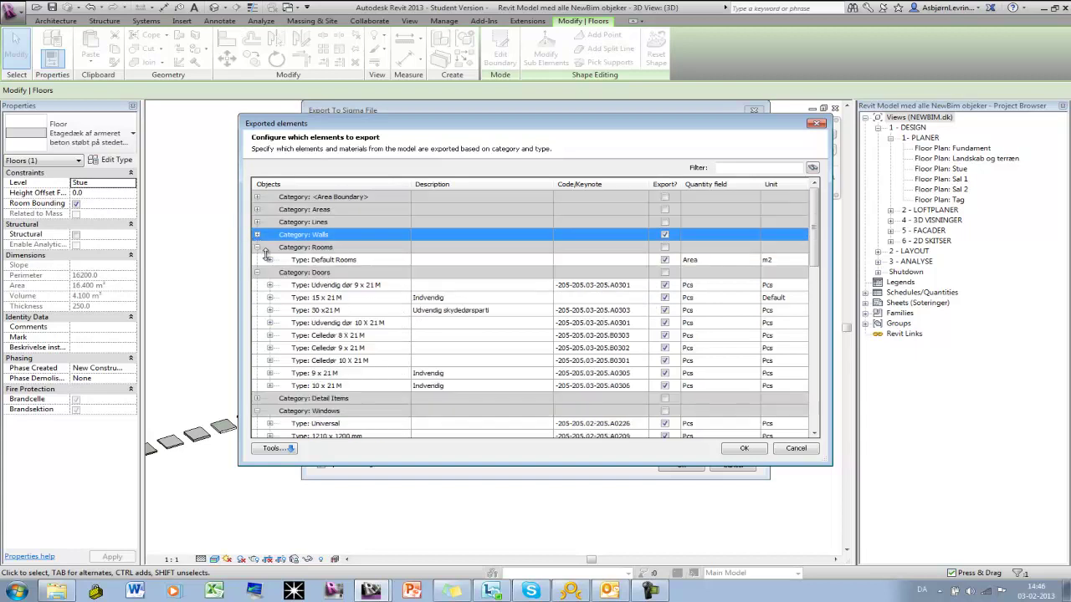
click(258, 248)
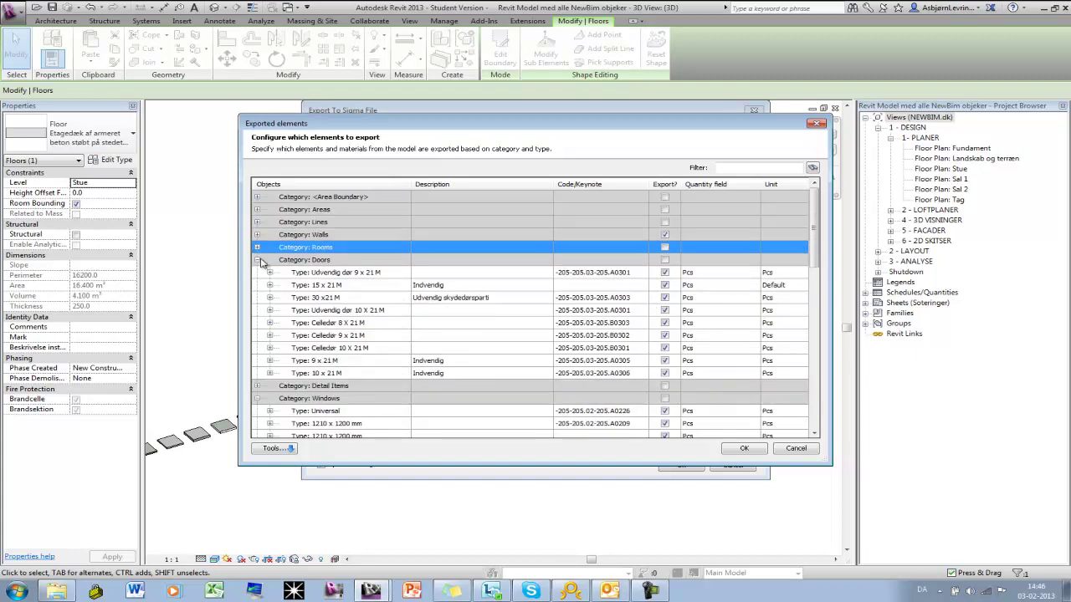
click(258, 260)
click(258, 286)
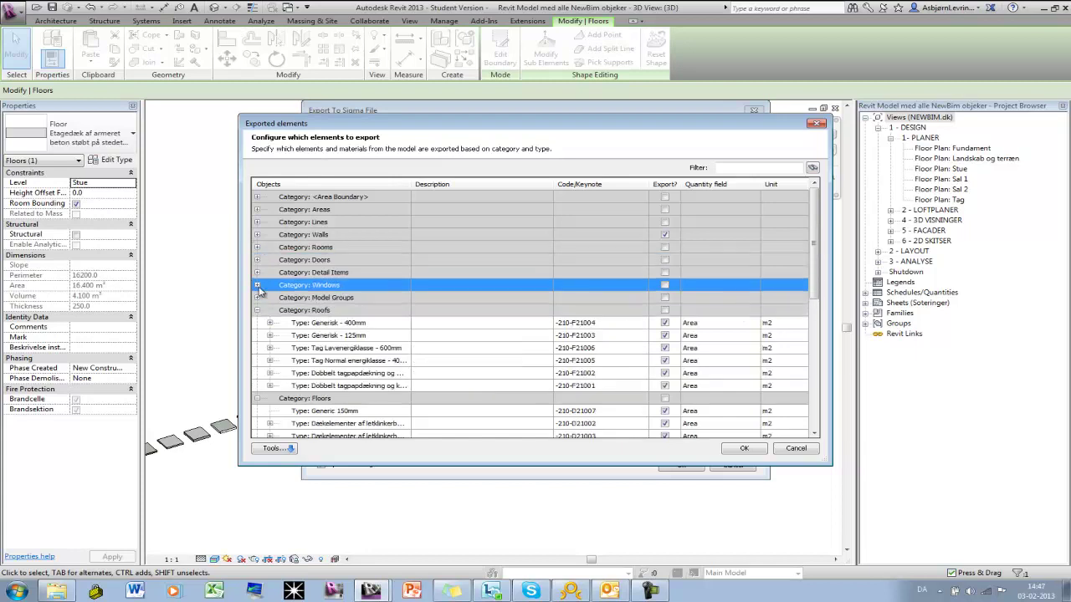
click(258, 311)
click(258, 323)
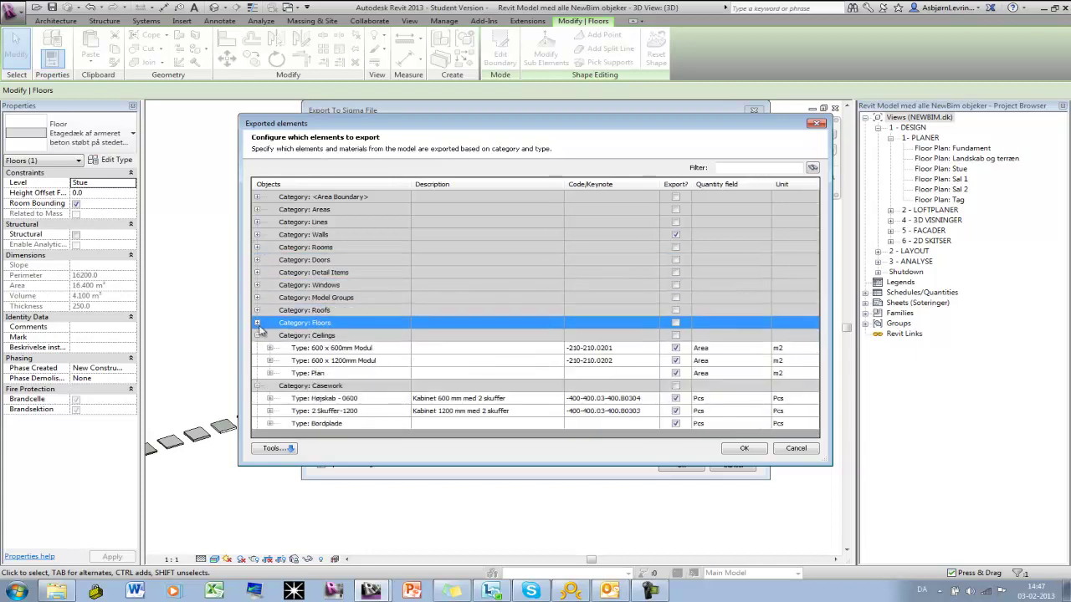
click(258, 336)
click(258, 348)
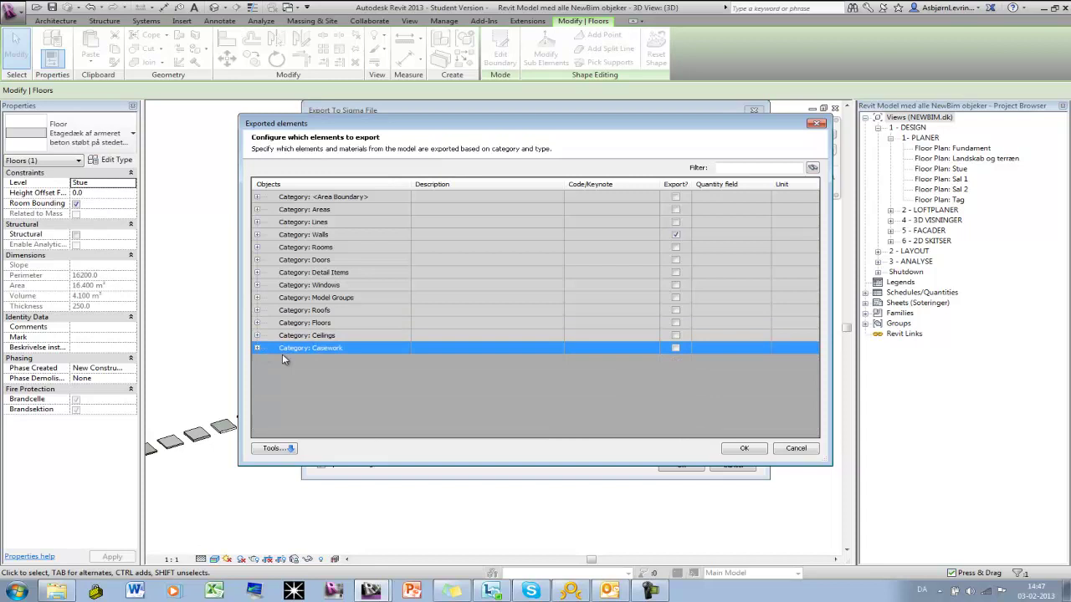
Step: Tick Export for Casework, Floors, Roofs, Model Groups, Windows, Detail Items, Doors and Rooms
click(678, 348)
click(676, 323)
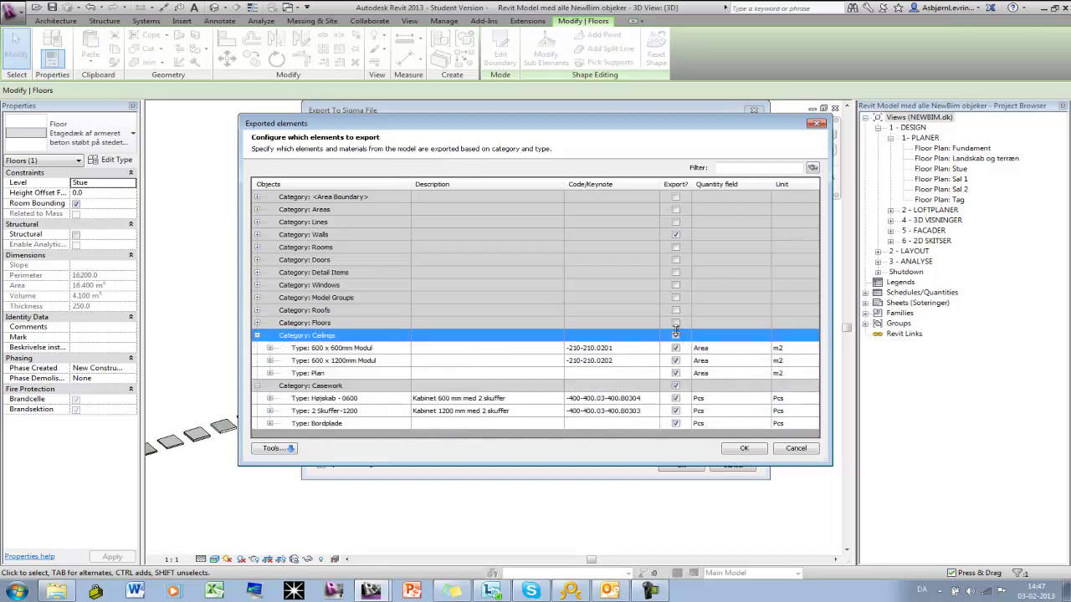
click(665, 310)
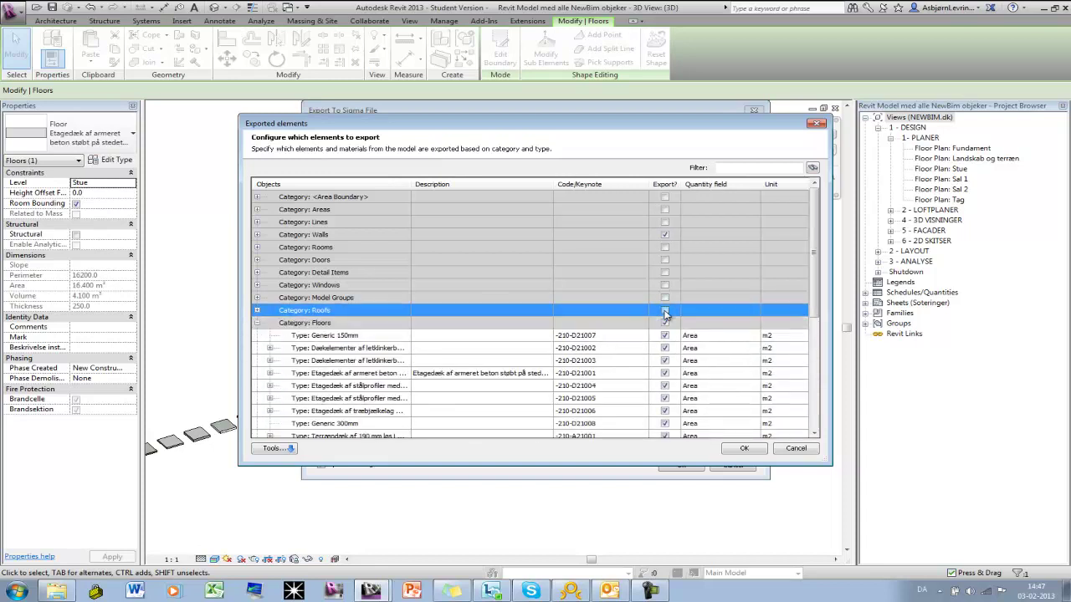
click(665, 298)
click(665, 286)
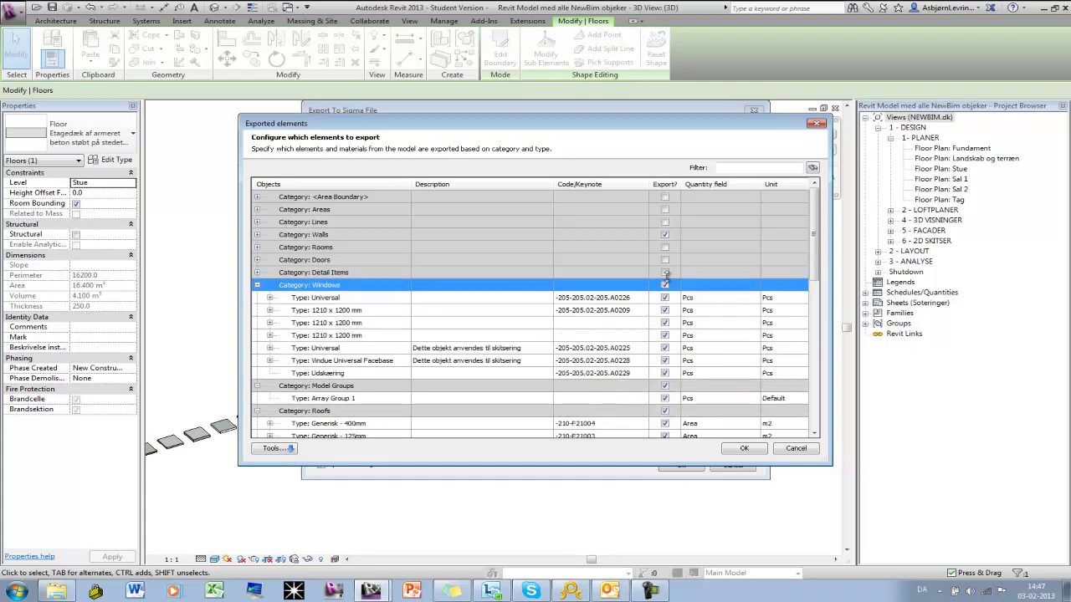
click(665, 273)
click(665, 260)
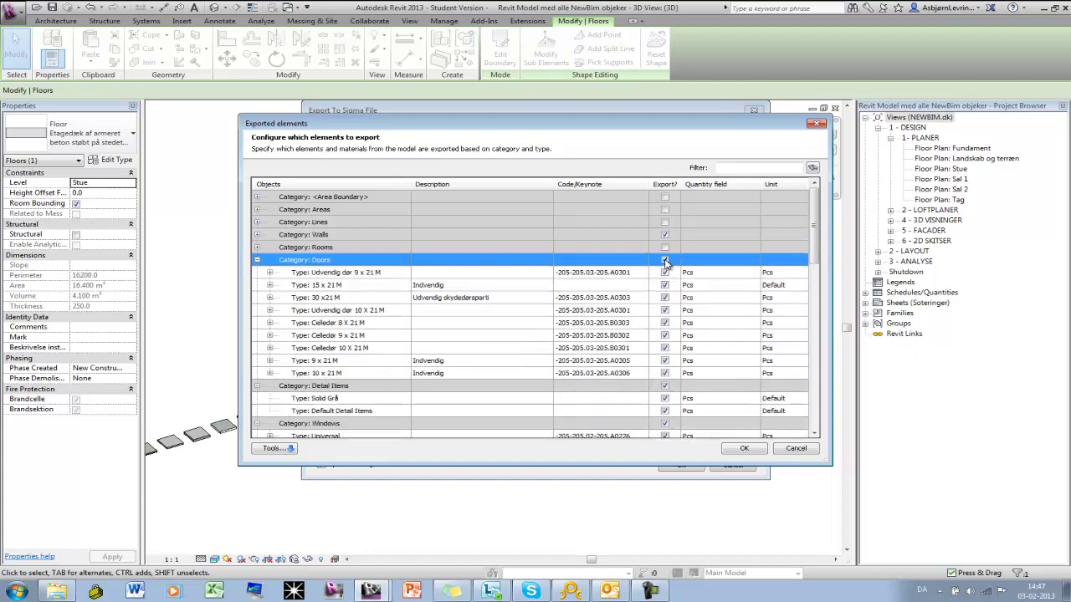
click(665, 247)
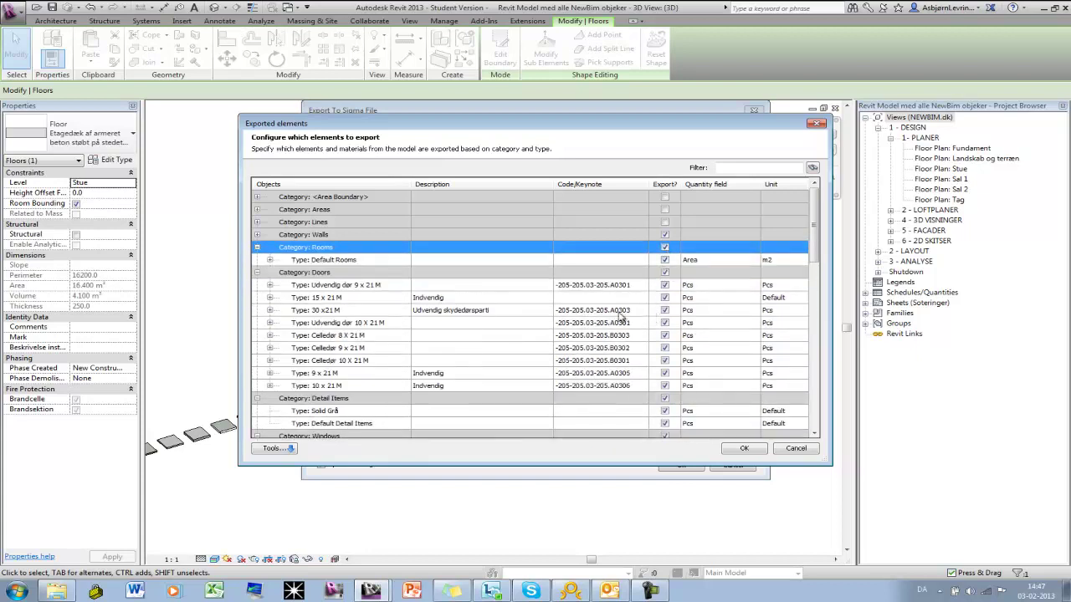
click(753, 451)
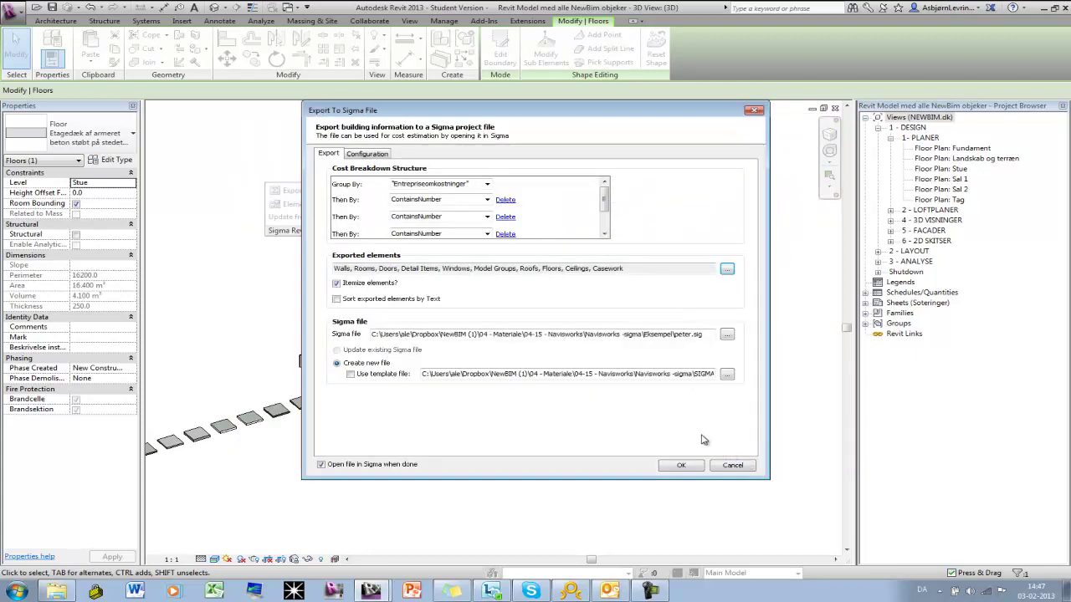
Step: Review the Configuration unit settings, then run the export of the model to peter.sig
click(356, 156)
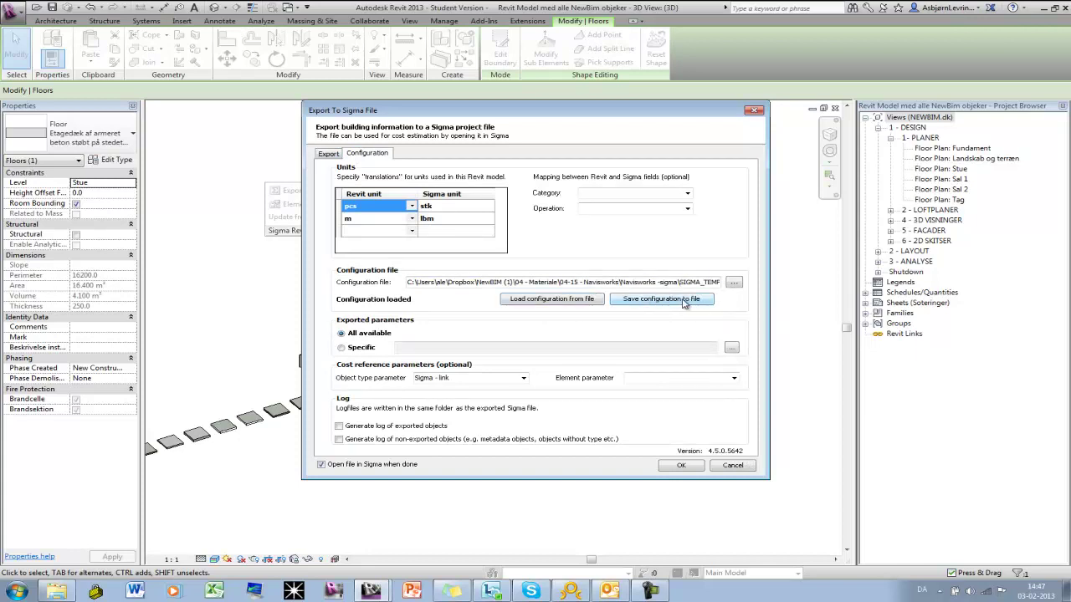
click(323, 157)
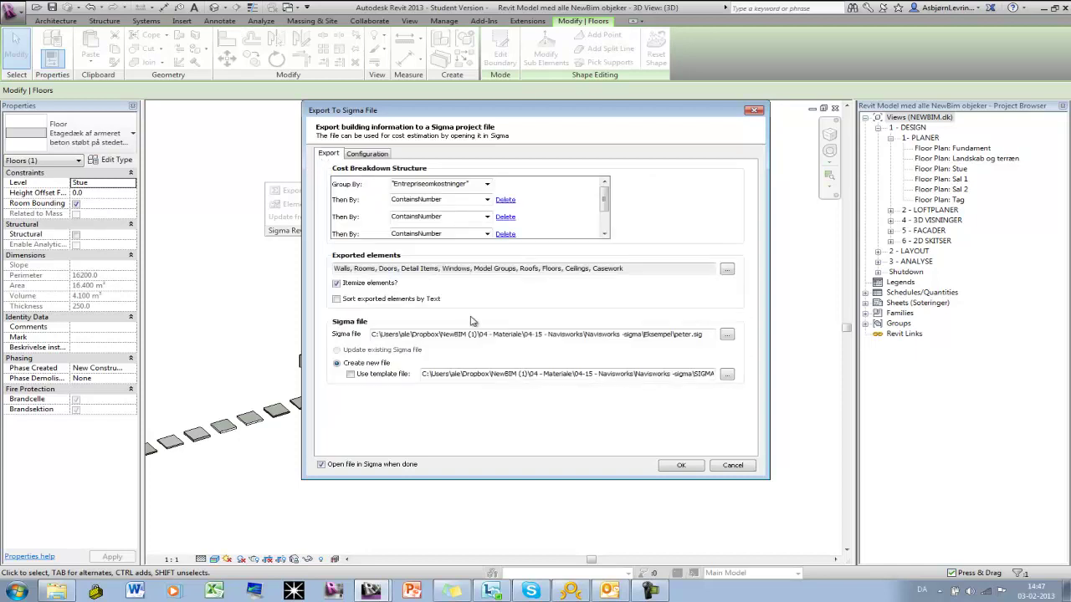
click(691, 468)
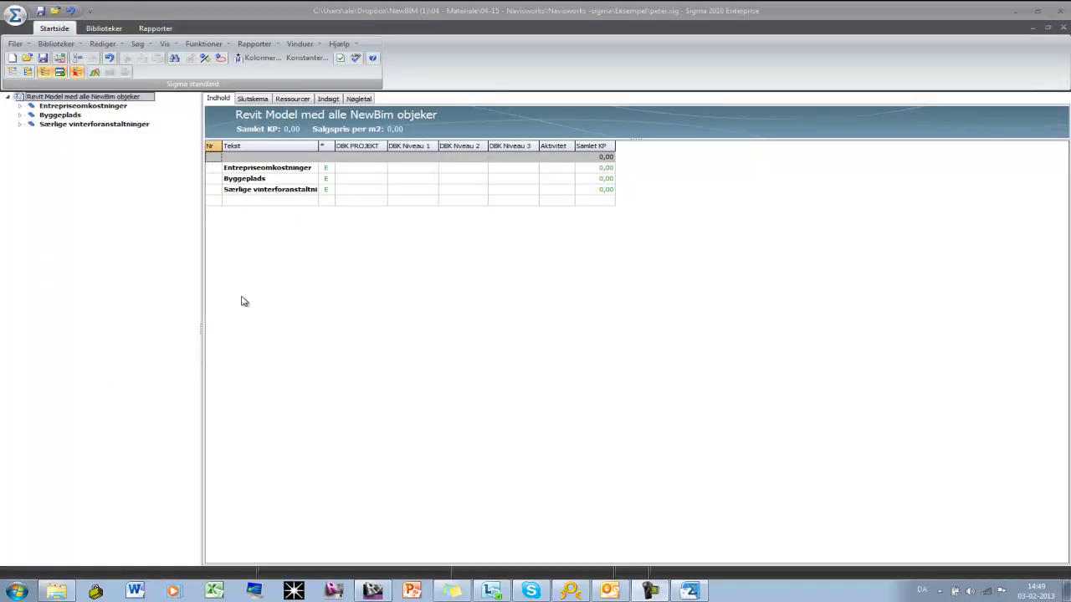
Step: Expand Entrepriseomkostninger > [-205] Vægsystem > Ydervægge to list the wall items
click(20, 106)
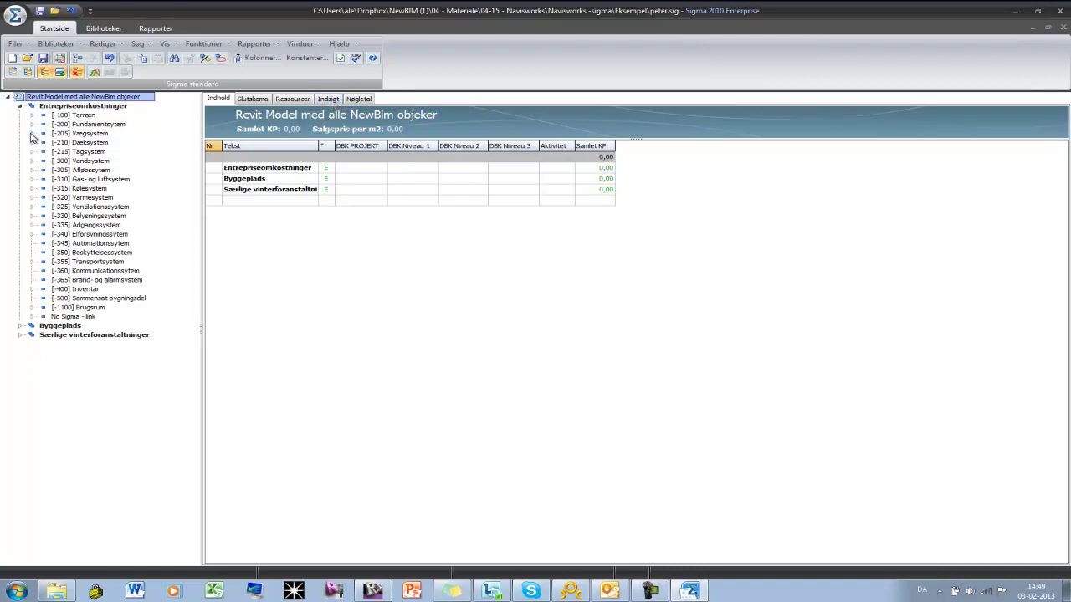
click(33, 134)
click(46, 143)
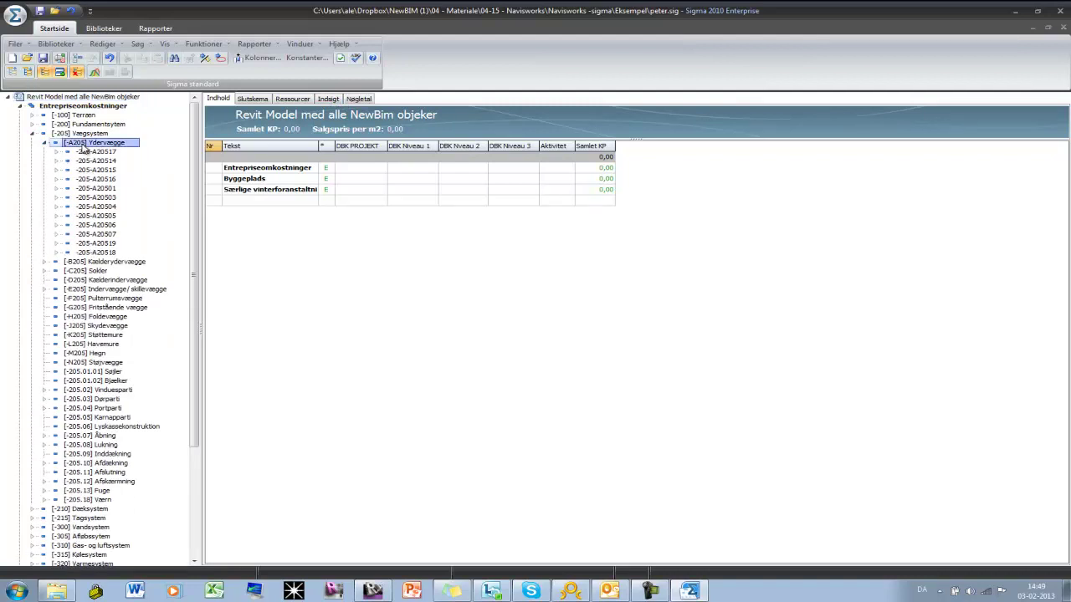
click(84, 144)
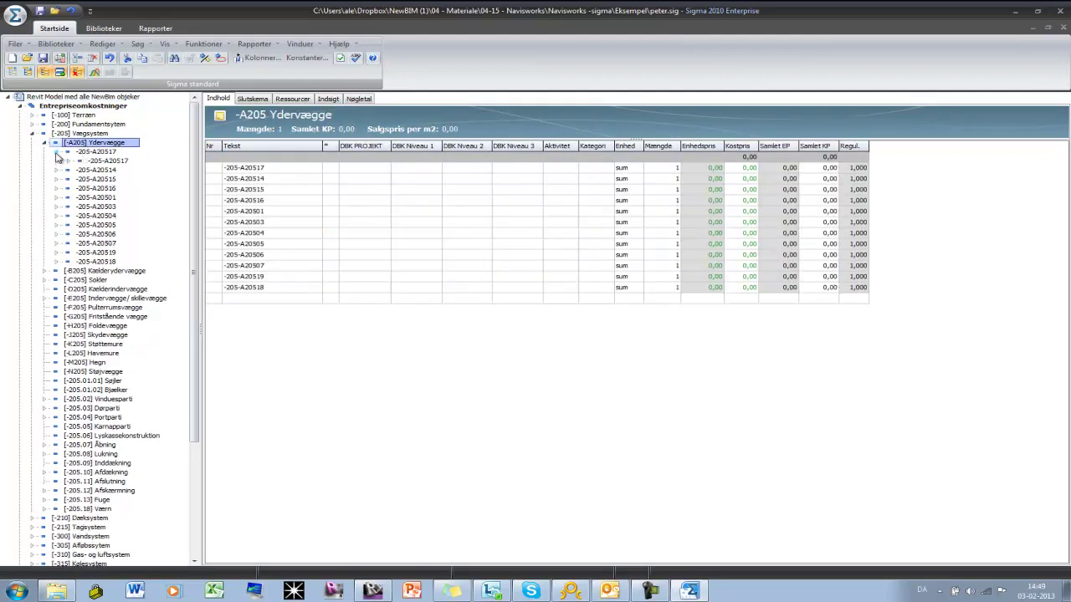
Step: Inspect the -205-A20517 Facadeelement line, then collapse the tree back to Vægsystem
double_click(99, 152)
click(114, 162)
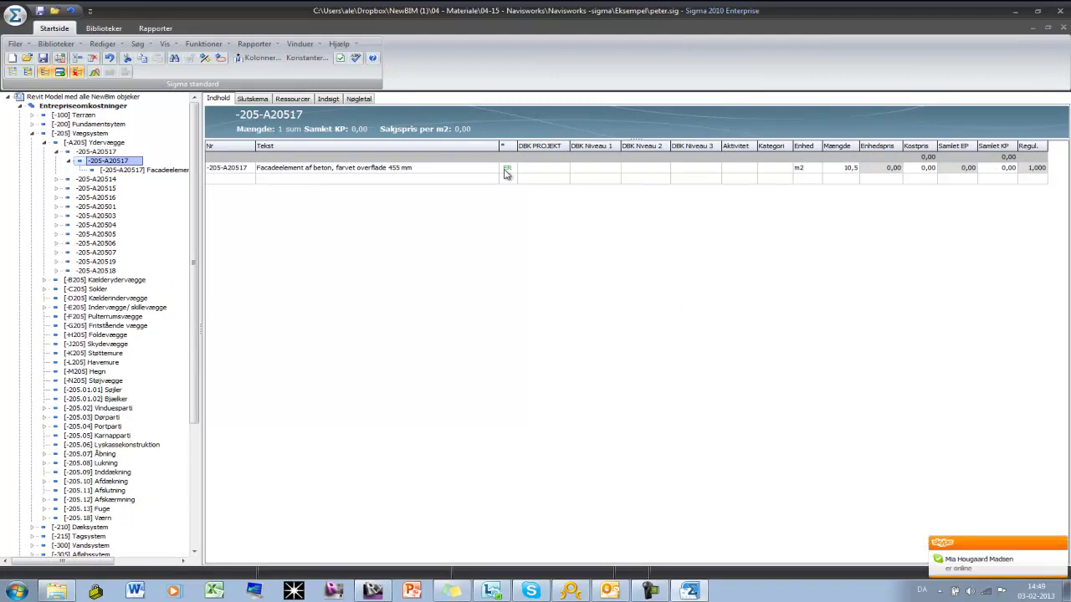
mouse_move(506, 168)
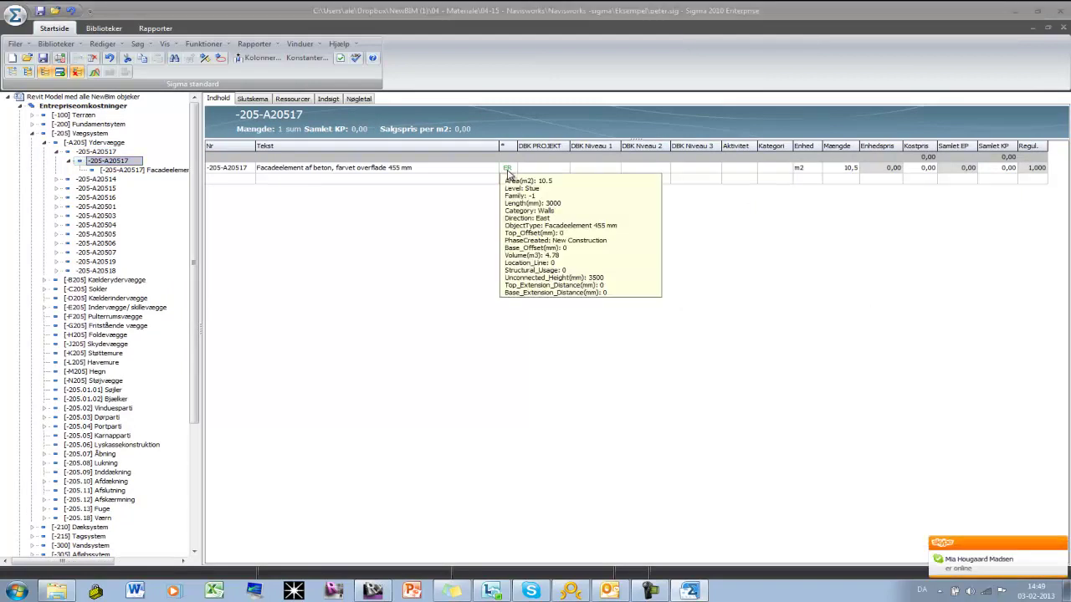
click(56, 152)
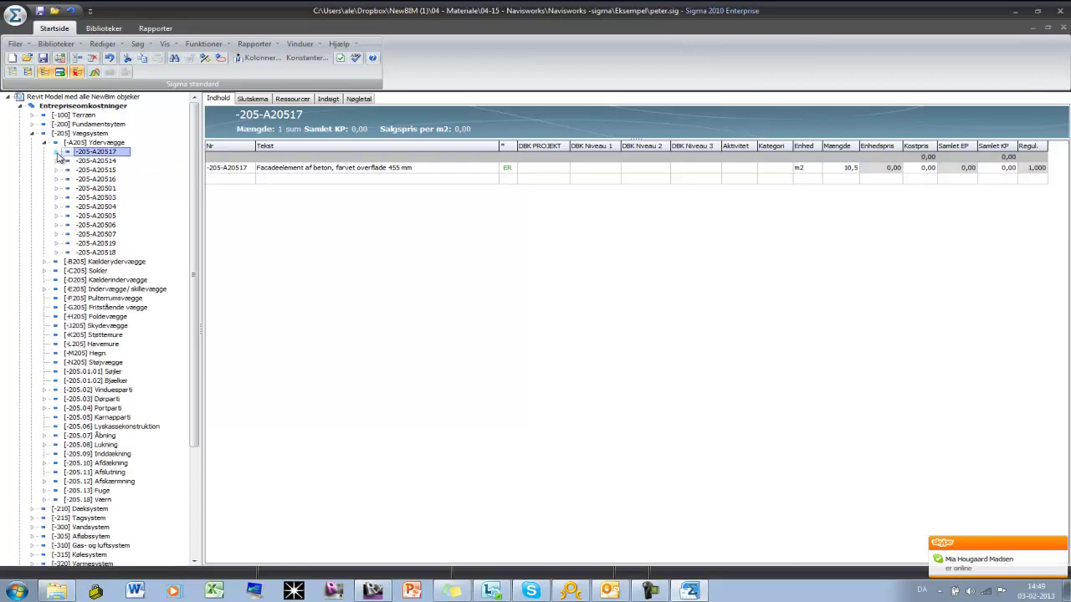
click(45, 142)
key(Left)
key(Left)
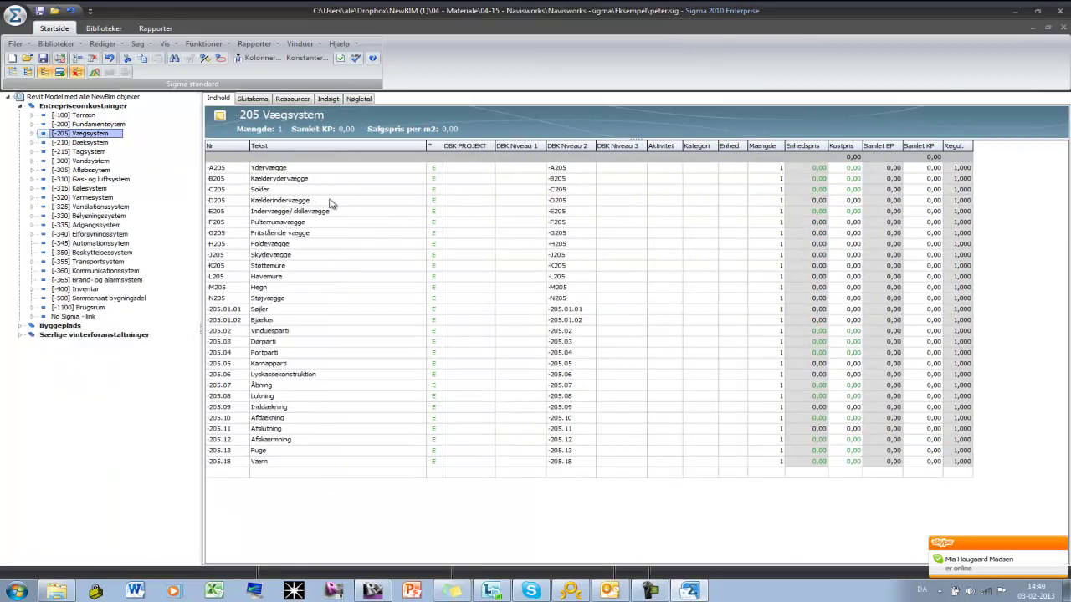
click(56, 44)
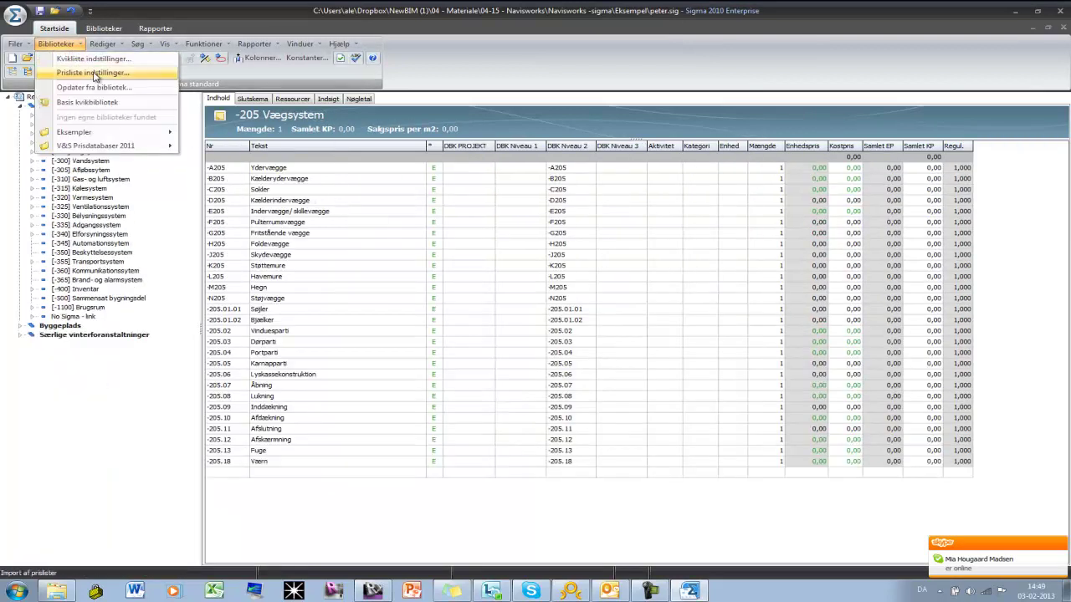
Step: Run an initial component update from the library and acknowledge the import message
click(95, 88)
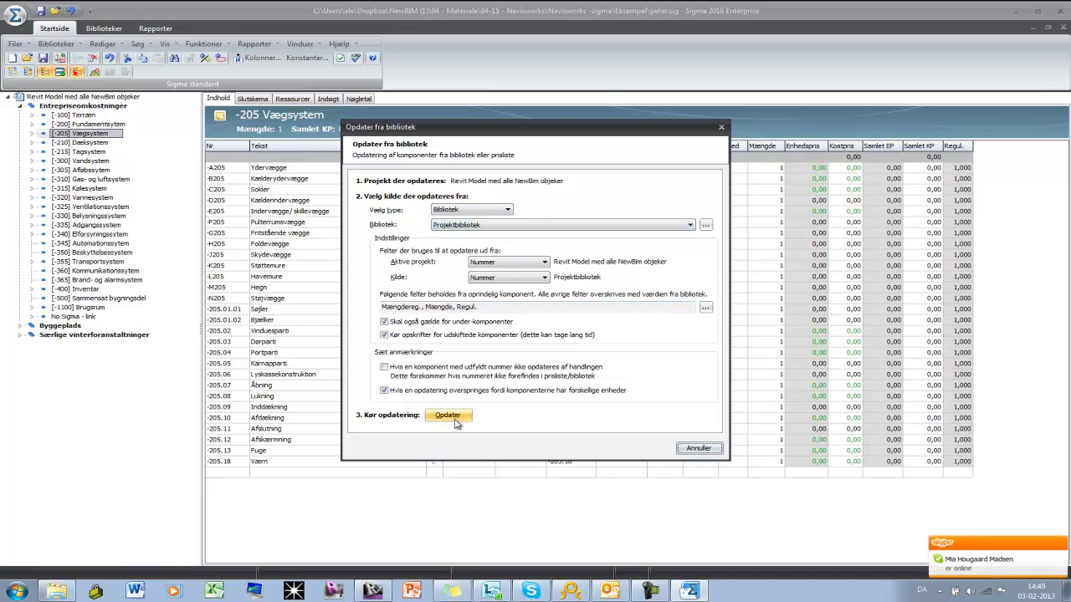
click(459, 421)
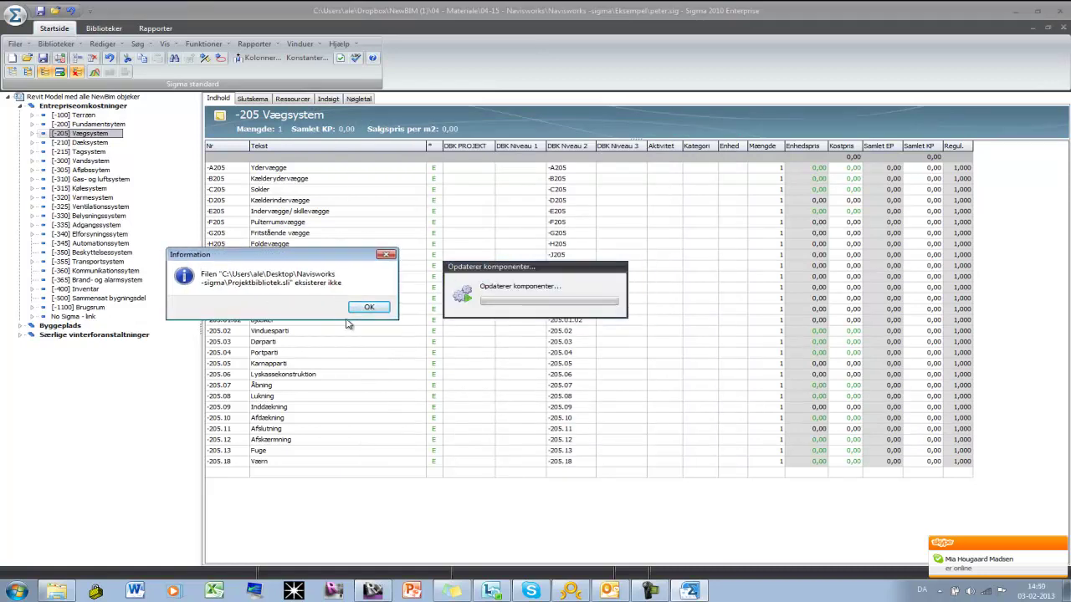
click(369, 308)
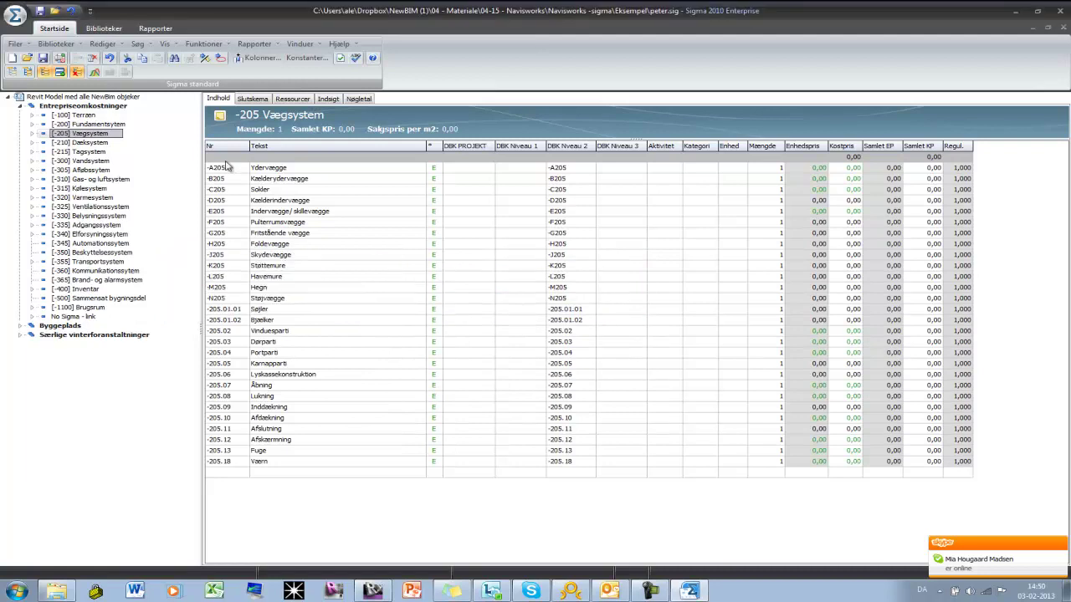
Step: Reopen Opdater fra bibliotek and browse into the Dropbox NewBIM (1) folder
click(56, 44)
click(94, 88)
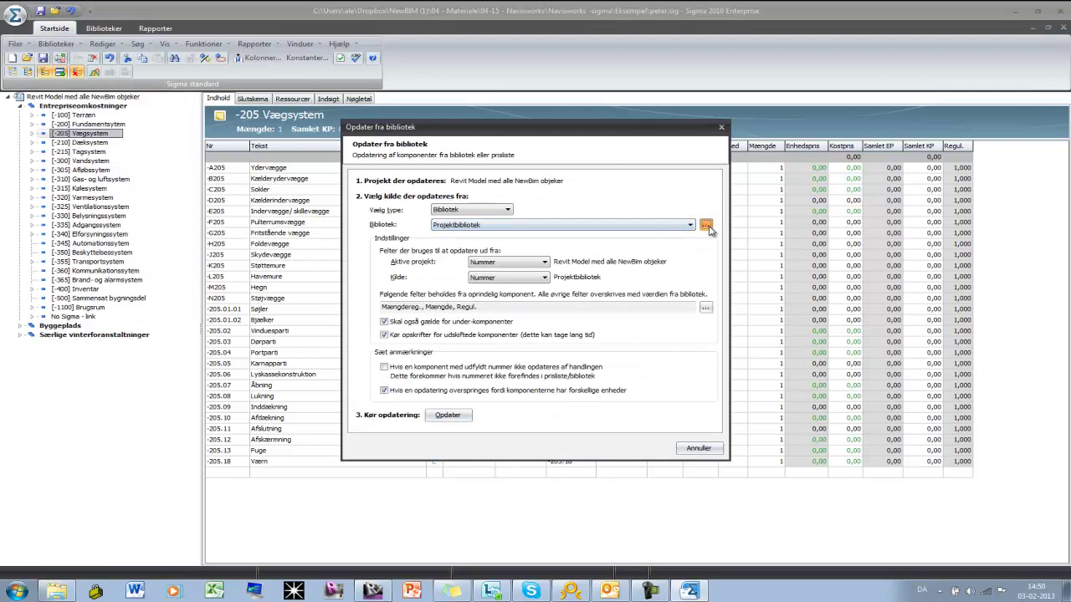
click(706, 225)
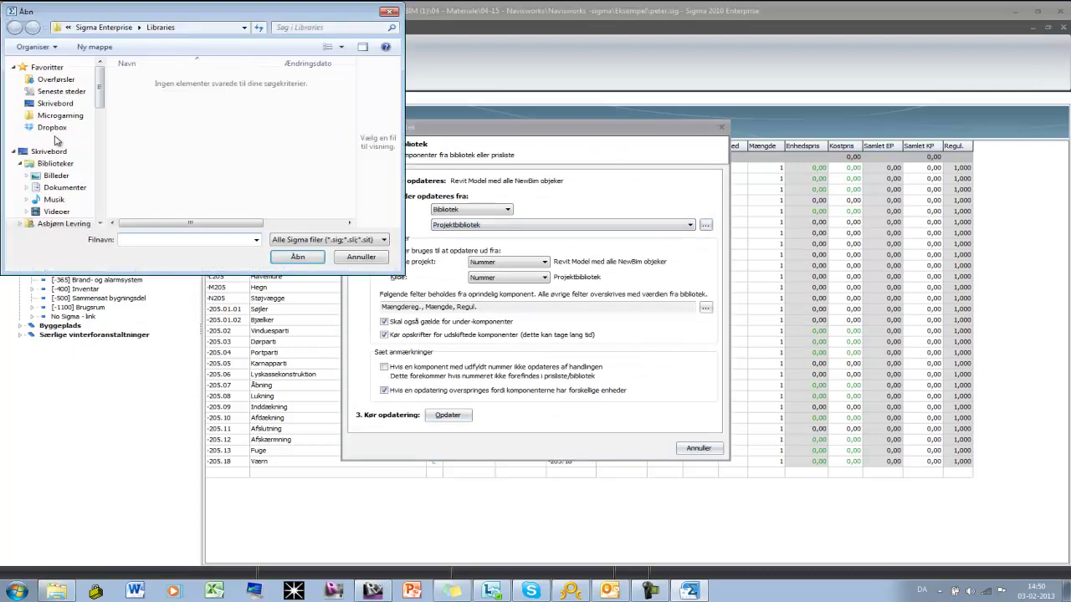
click(51, 127)
scroll(257, 180, down, 5)
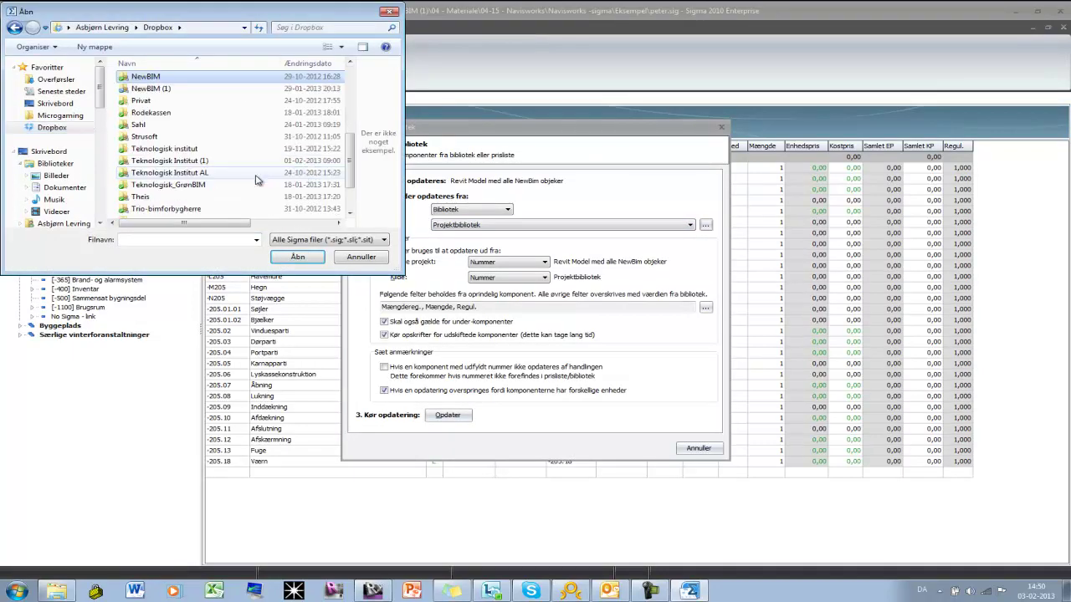
double_click(163, 88)
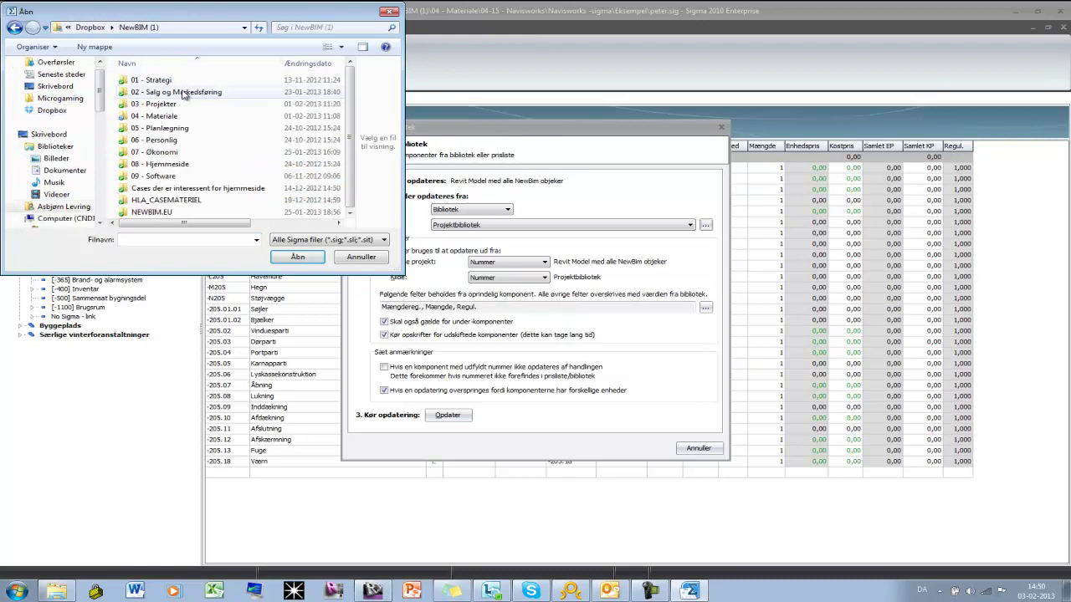
Step: Load Projektbibliotek from 04 - Materiale\04-15 - Navisworks\Navisworks -sigma\SIGMA_TEMPLATE_UPDATE
double_click(171, 117)
scroll(180, 196, down, 2)
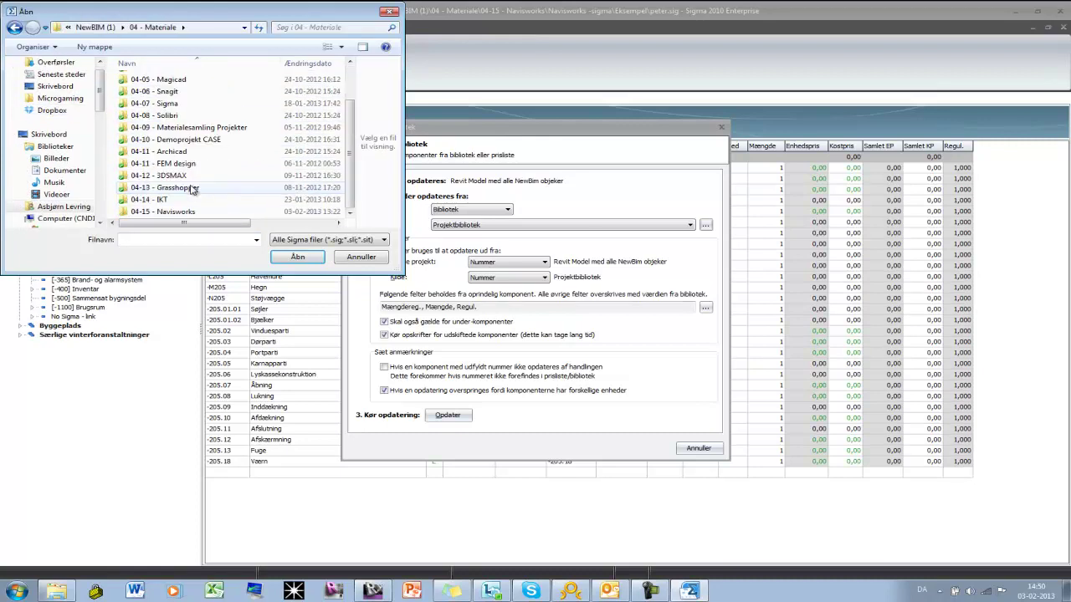
double_click(184, 211)
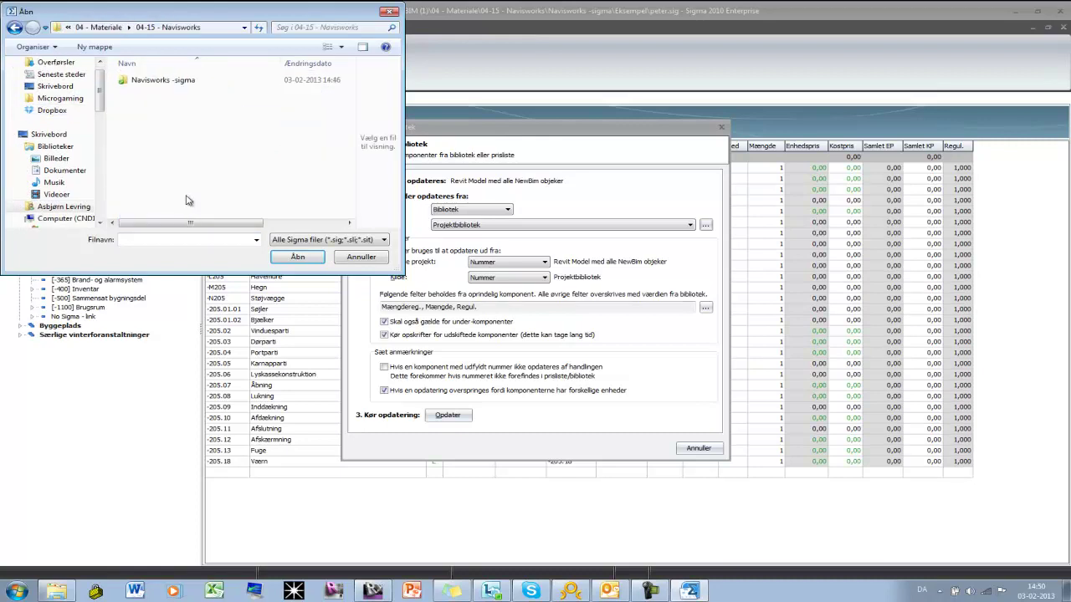
double_click(188, 88)
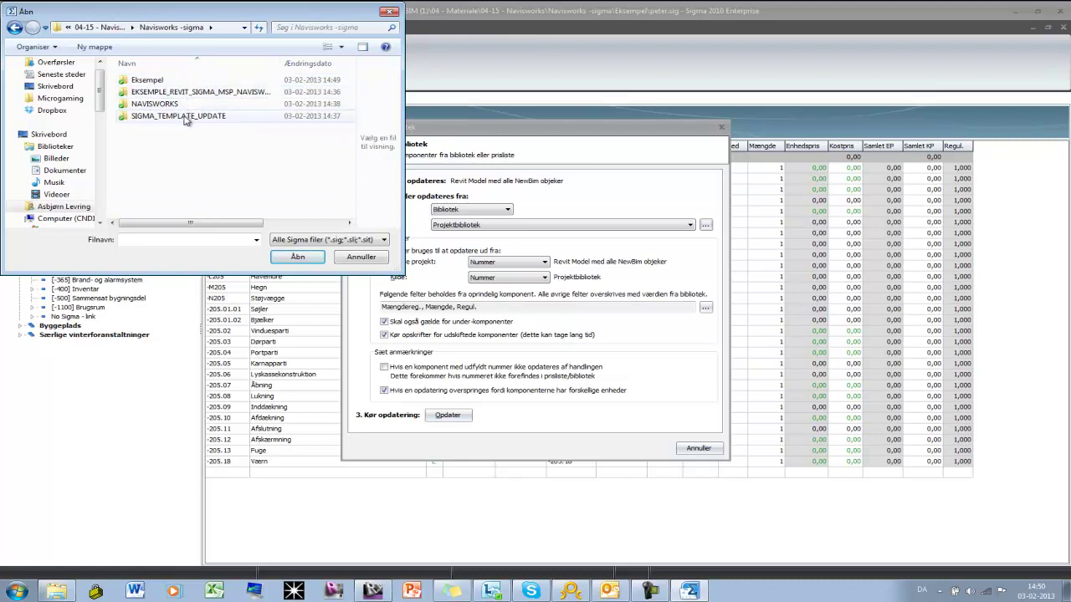
double_click(185, 117)
click(159, 81)
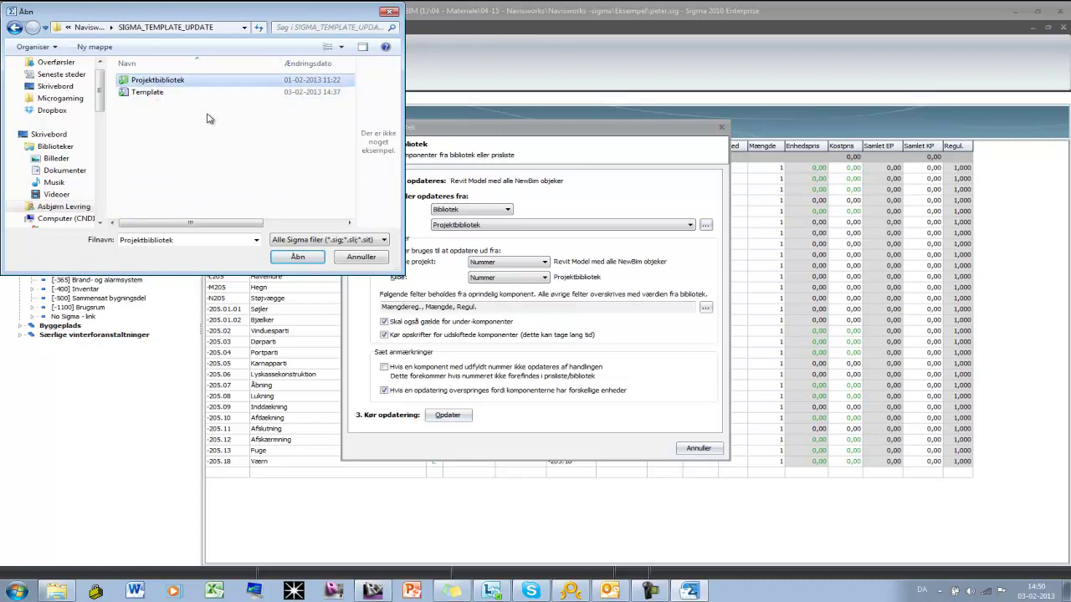
click(298, 256)
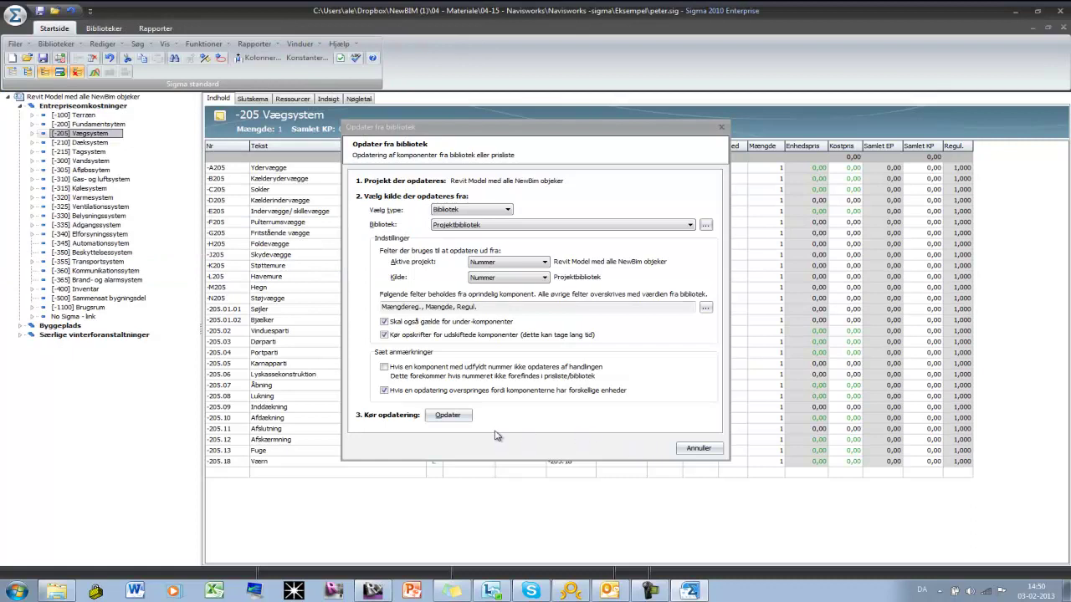
Step: Run the library update to price the components, then view the Slutskema total of 3.038.898,55
click(455, 417)
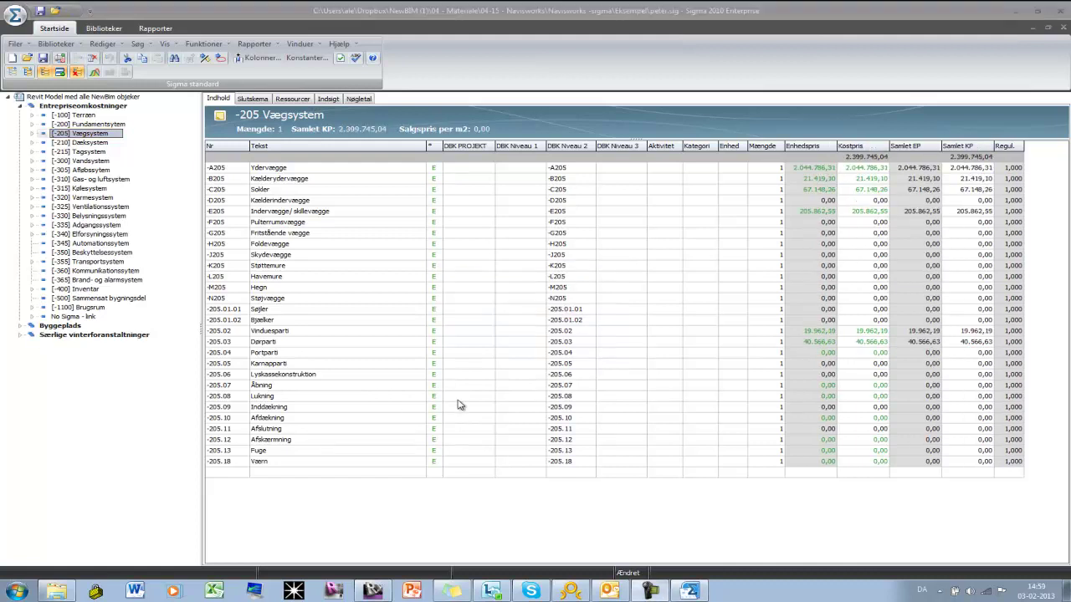
click(256, 100)
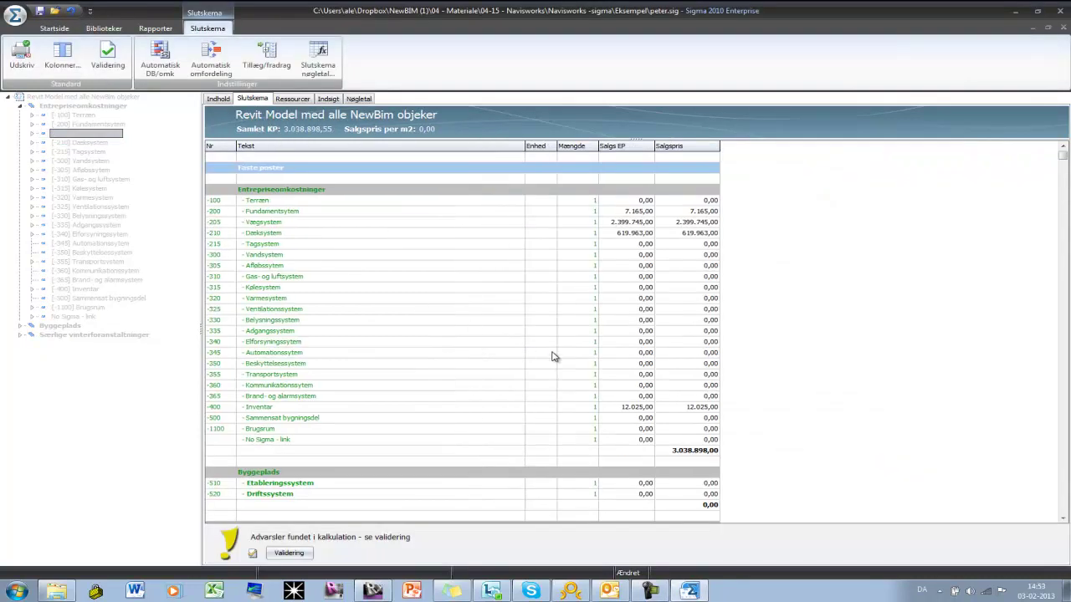
Step: Show the Indsigt DBK breakdown: Dæksystem 619.964,22, Fundamentsystem 7.165,14, Vægsystem 2.399.783,90
click(298, 100)
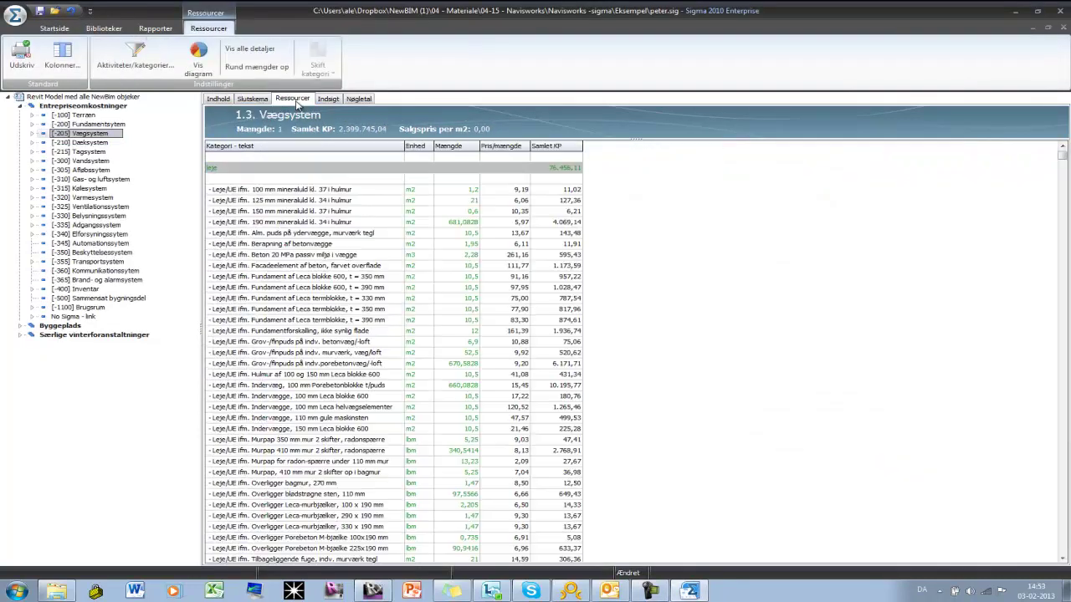
click(327, 100)
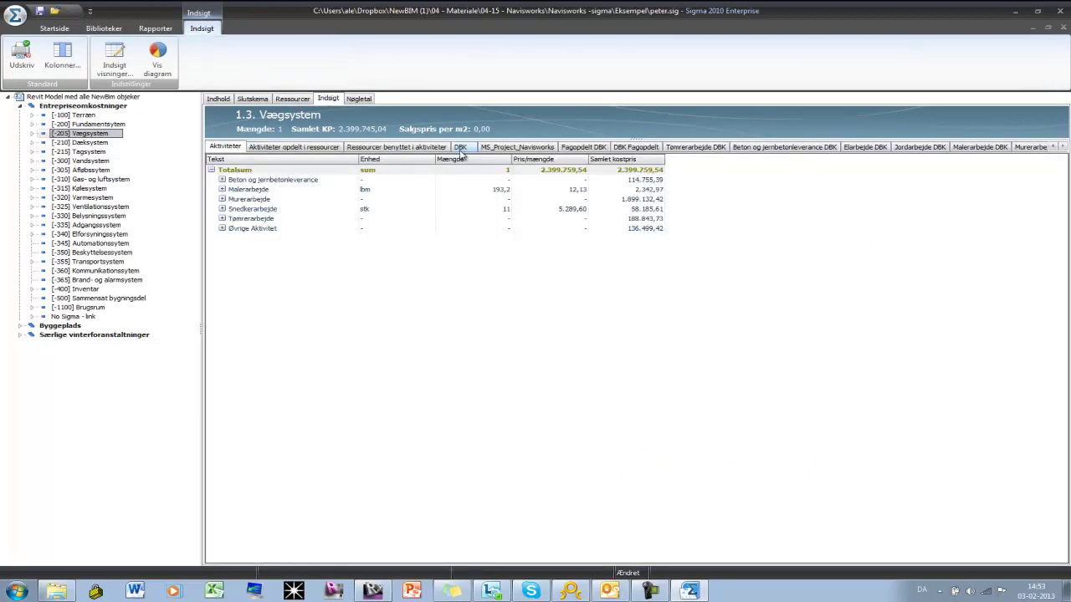
click(223, 180)
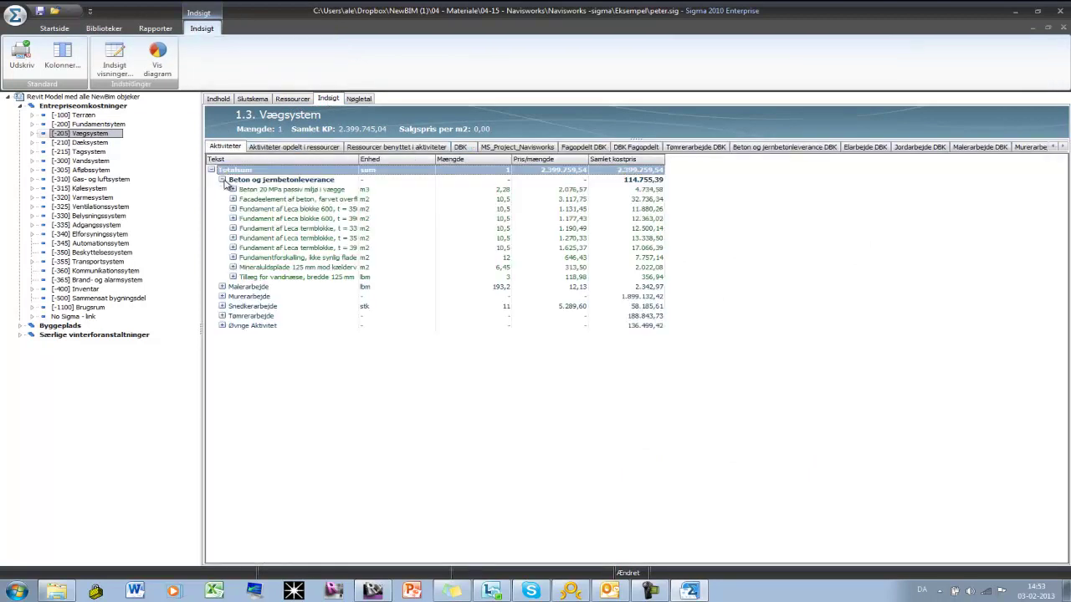
click(462, 147)
click(222, 180)
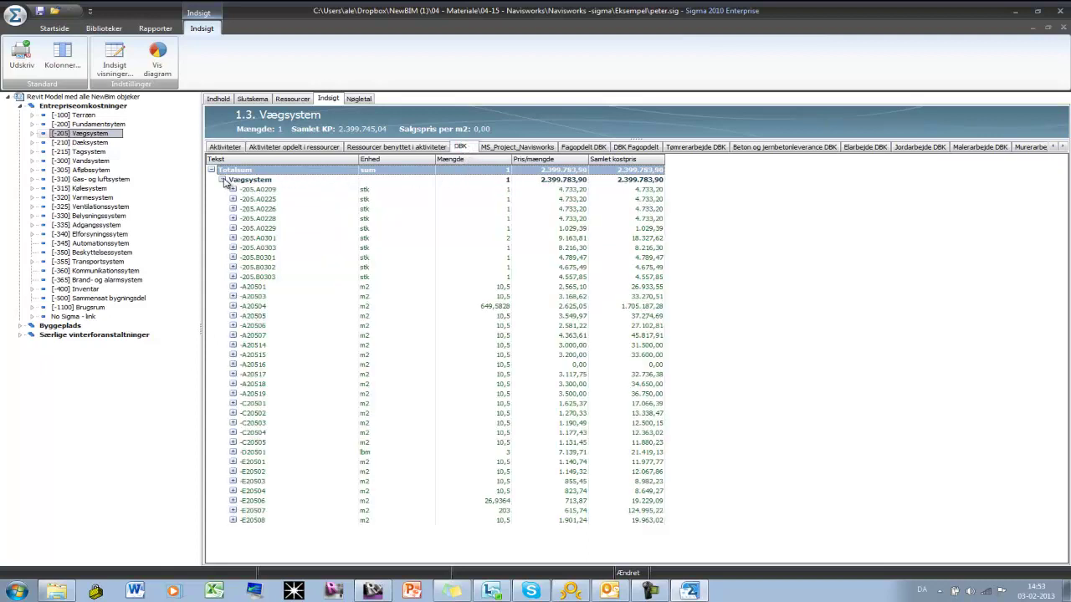
click(79, 106)
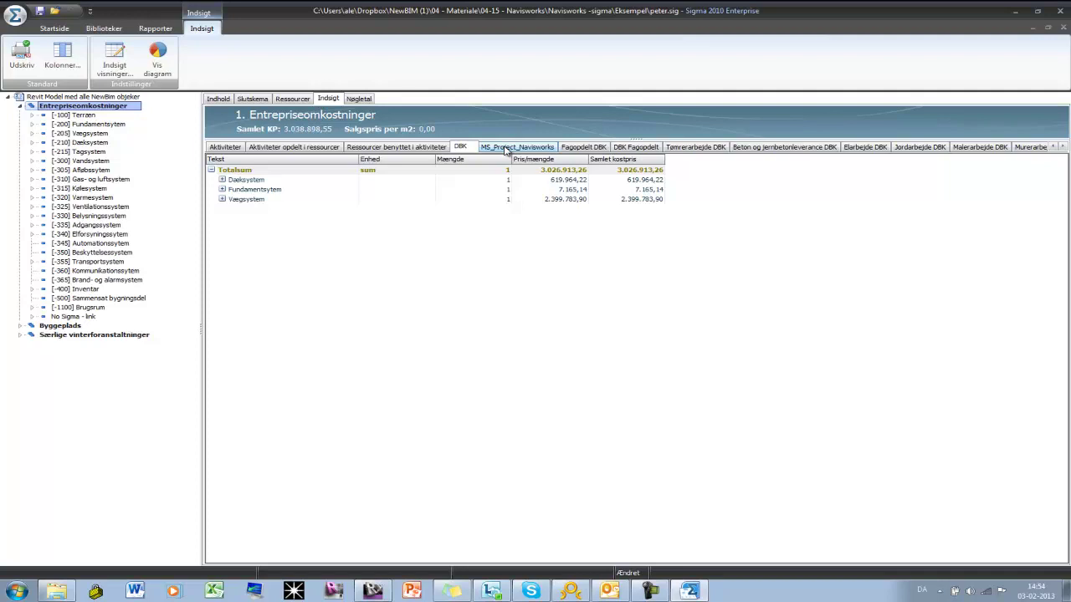
Step: Switch to MS_Project_Navisworks, expand Fundamentsystem and Vægsystem, and briefly toggle the Vis diagram chart
click(504, 147)
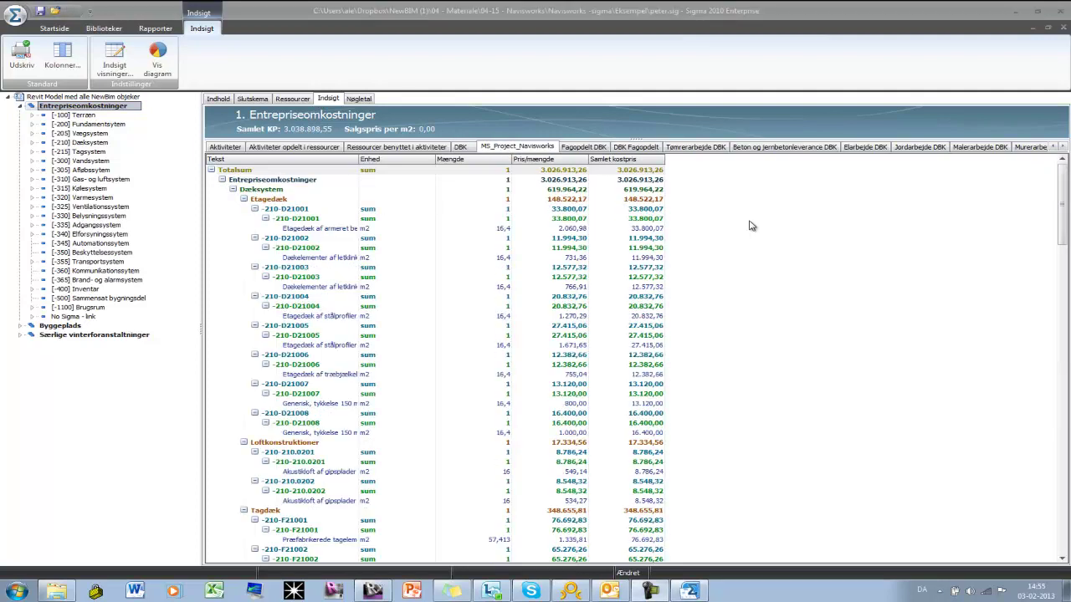
click(233, 190)
click(235, 200)
click(233, 209)
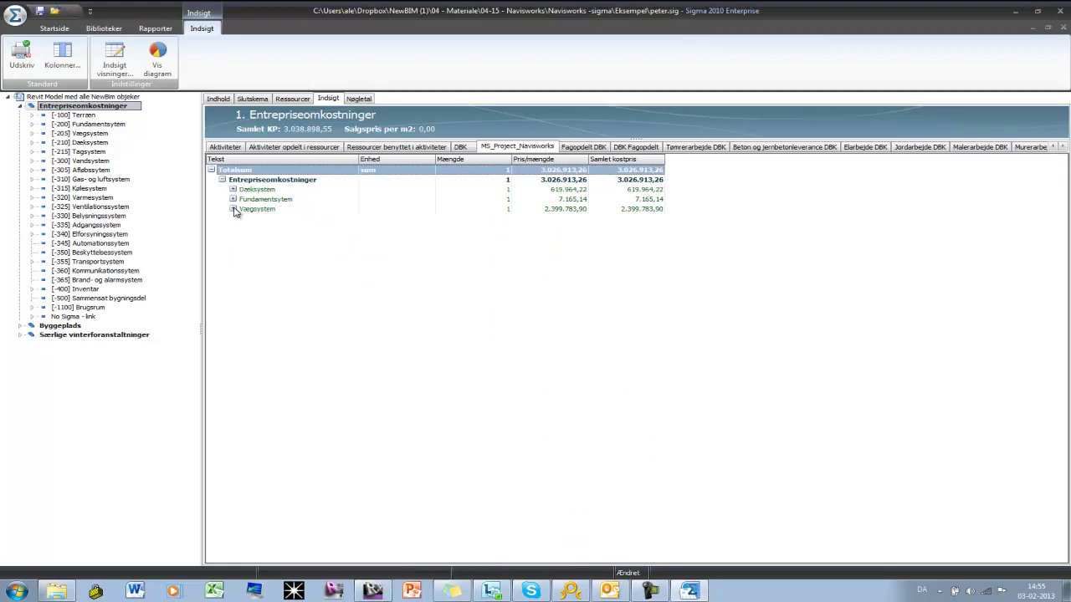
click(234, 210)
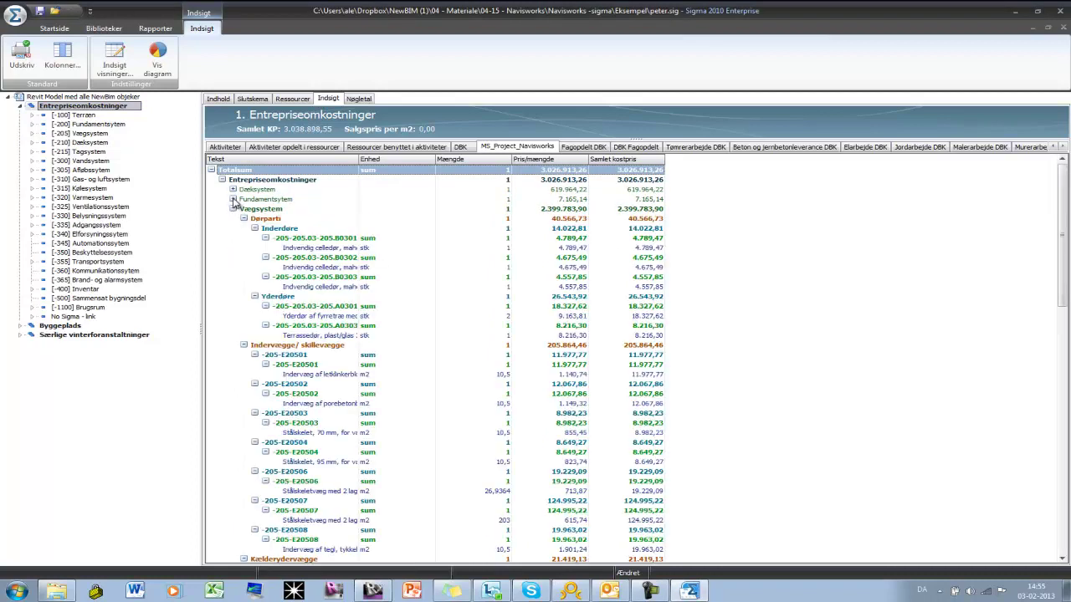
click(234, 199)
click(246, 249)
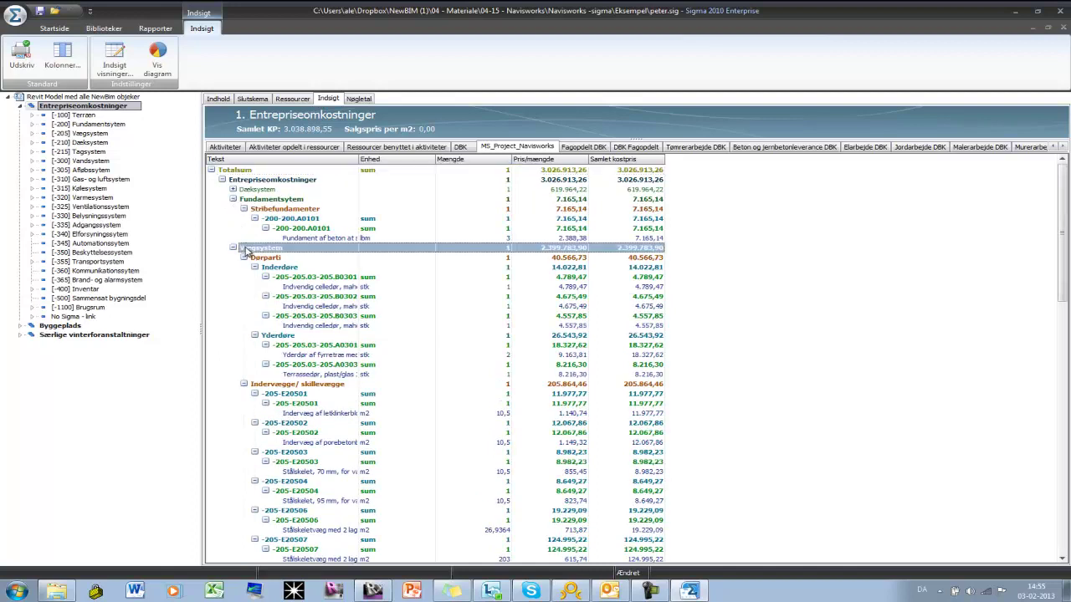
click(157, 63)
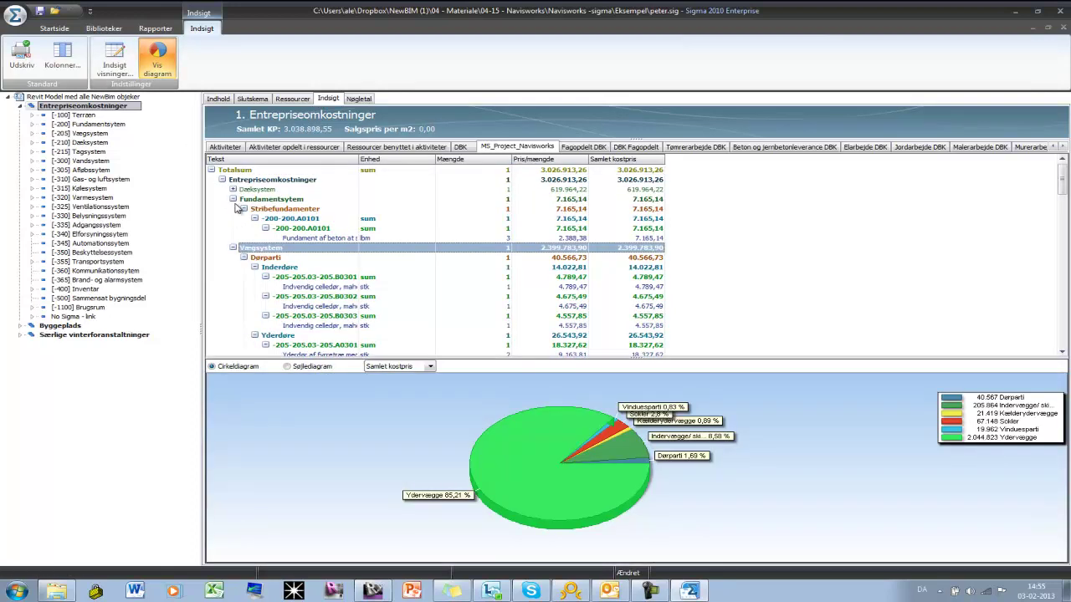
click(157, 60)
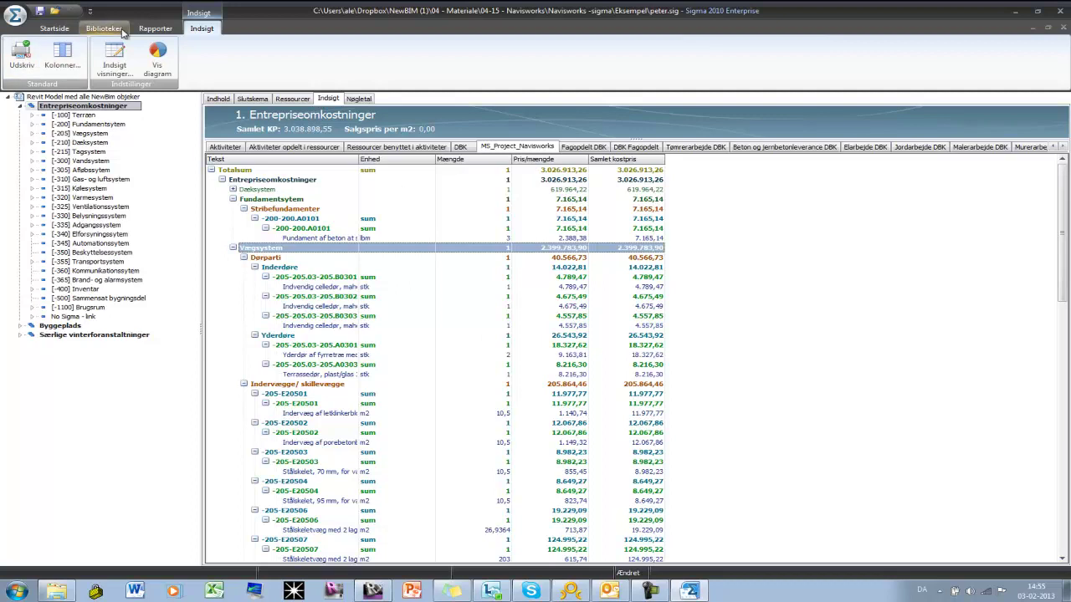
Step: Start the Microsoft Project export with Indsigt as the task basis and open its structure setup
click(19, 19)
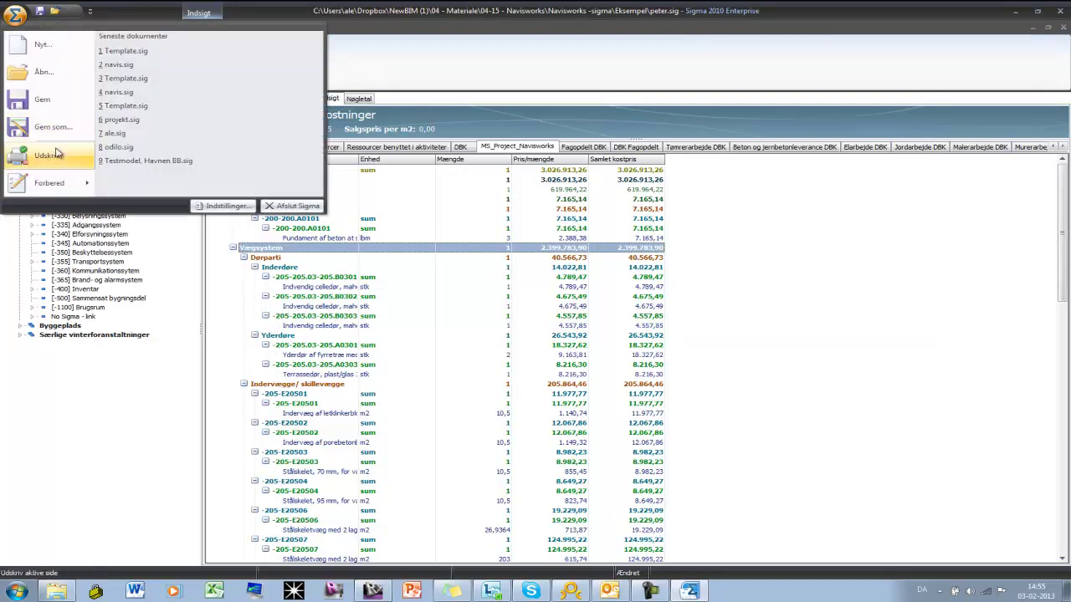
click(86, 429)
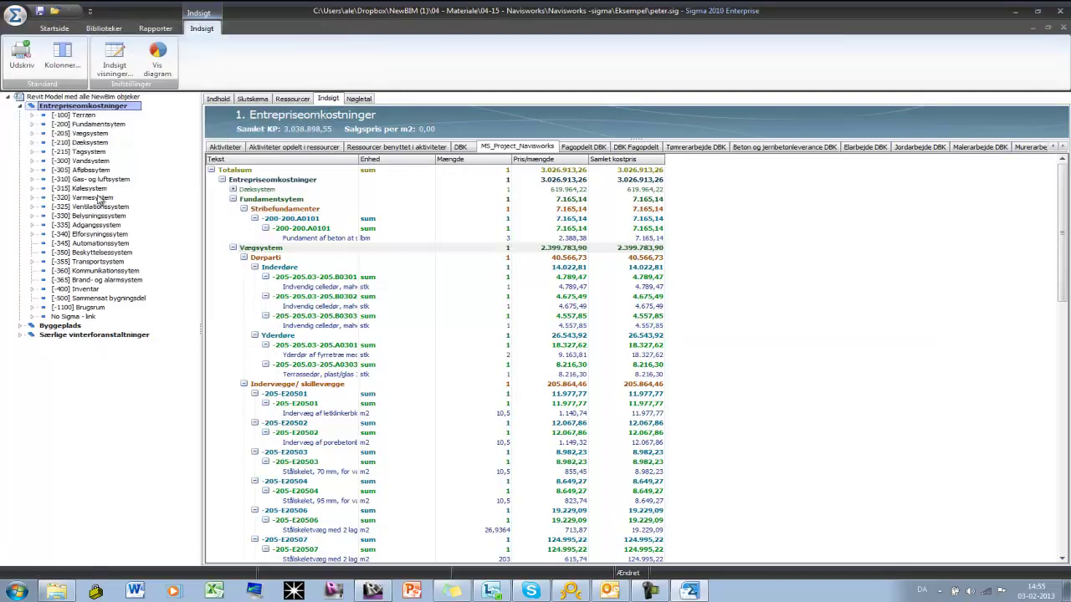
click(55, 27)
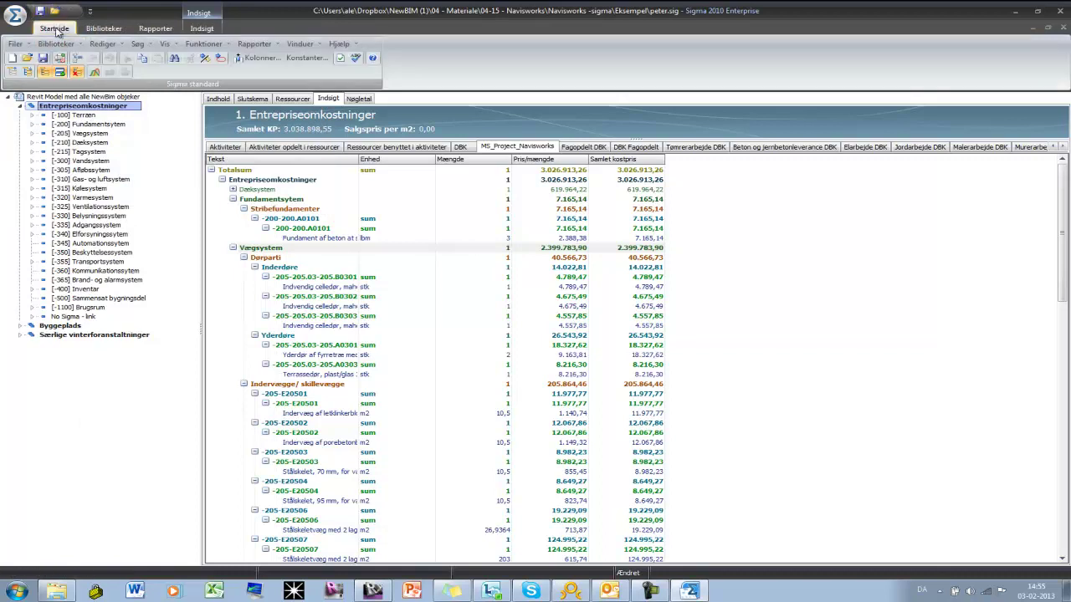
click(15, 44)
mouse_move(50, 171)
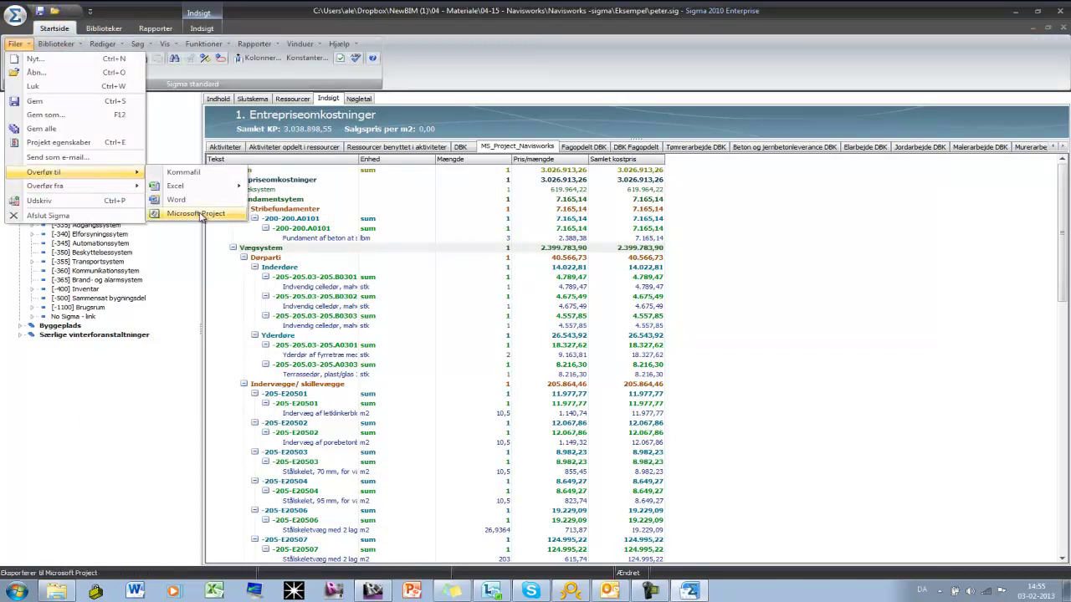
click(201, 215)
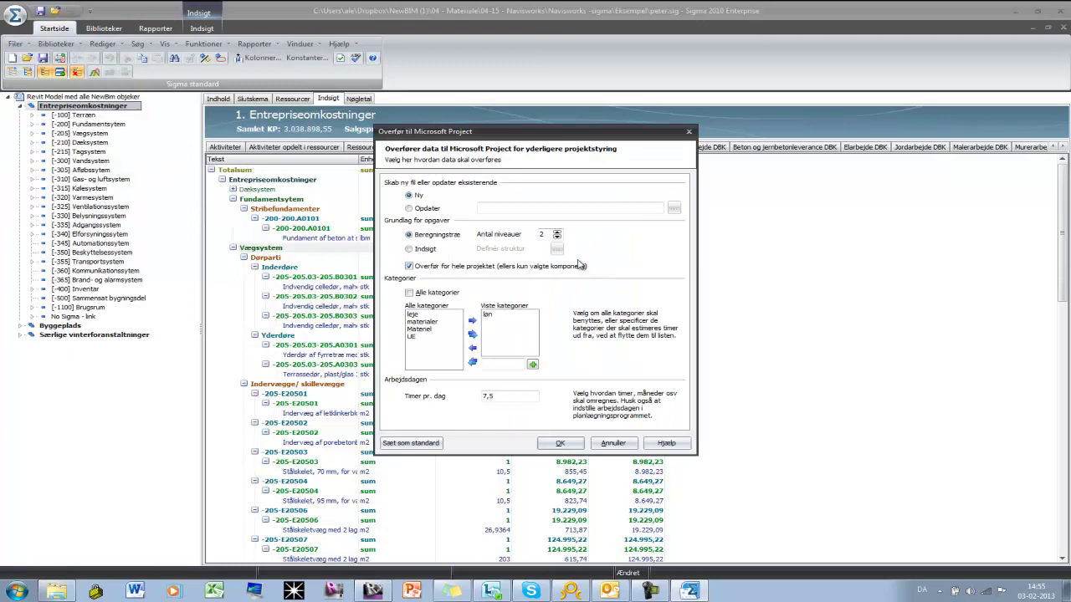
click(409, 249)
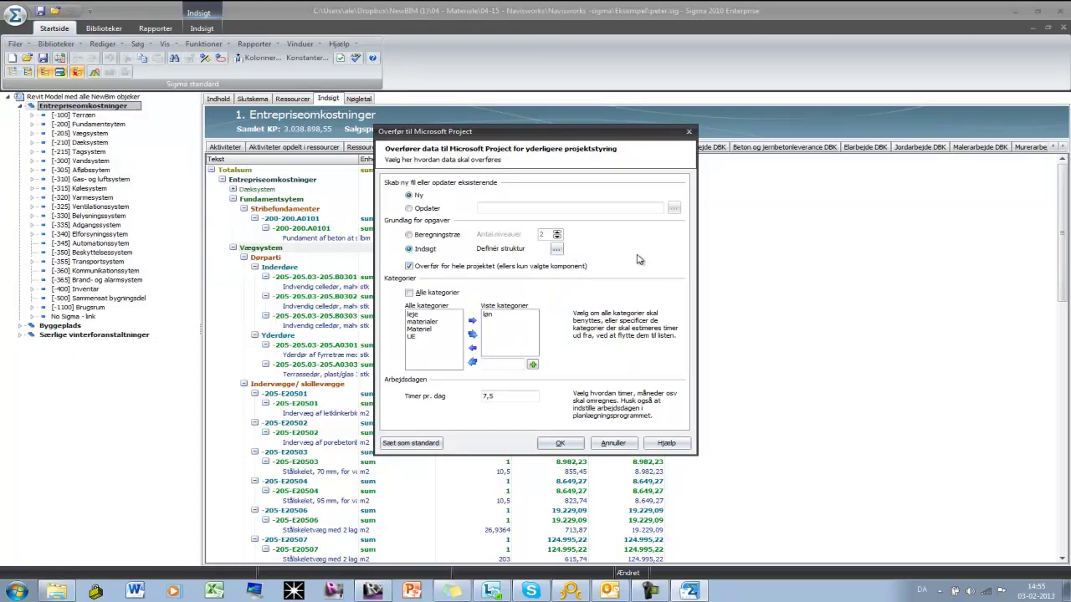
click(556, 248)
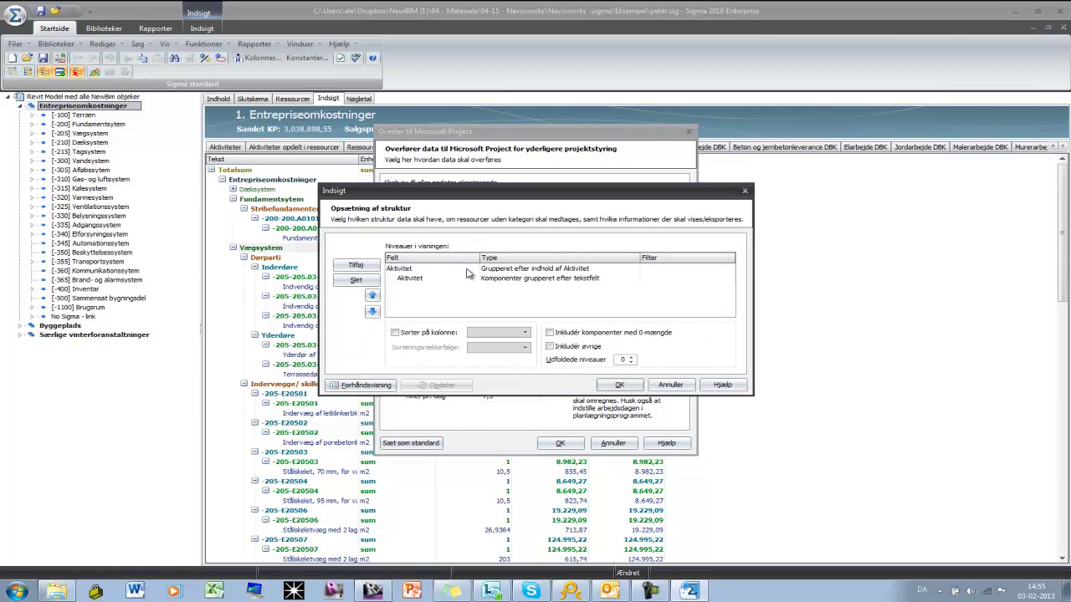
Step: Make the first structure level an Overskrift heading grouped at Niveau 1
click(469, 270)
click(472, 269)
click(422, 277)
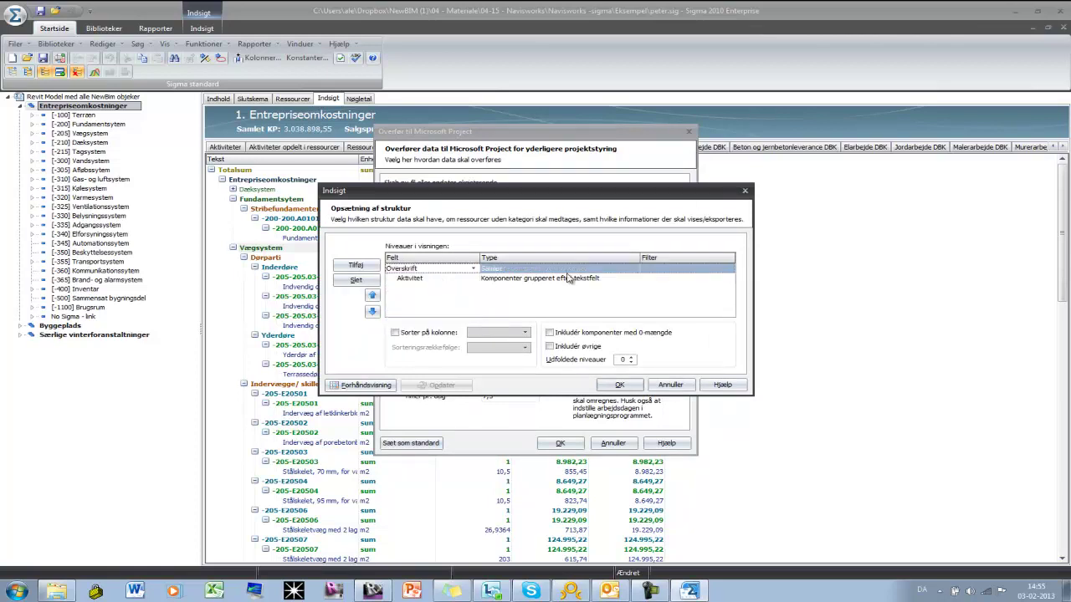
click(607, 269)
click(626, 270)
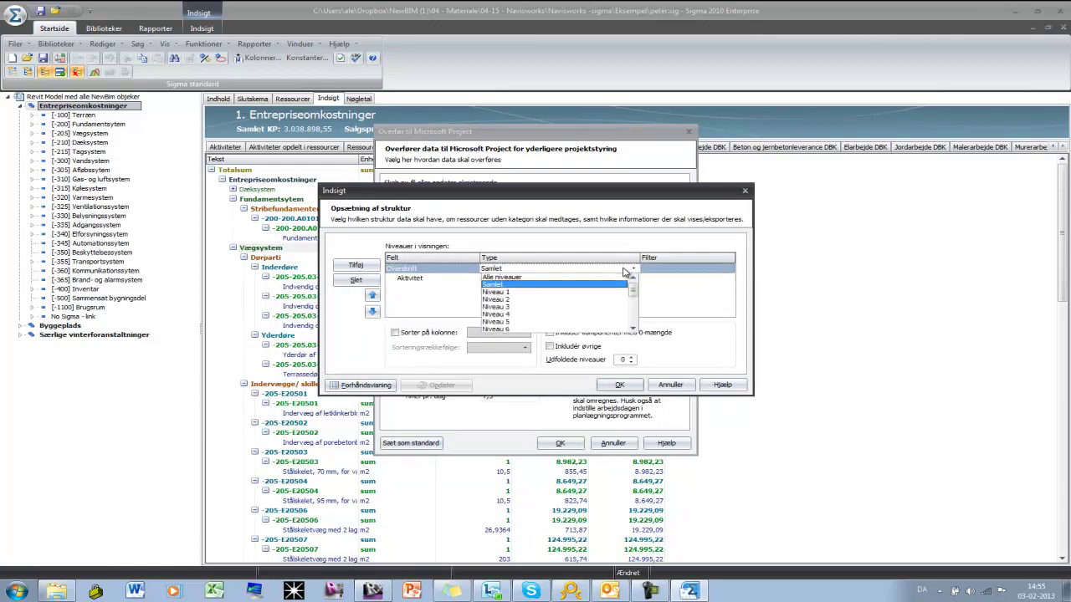
click(532, 292)
Step: Make the second structure level an Overskrift heading grouped at Niveau 2
click(460, 278)
click(452, 279)
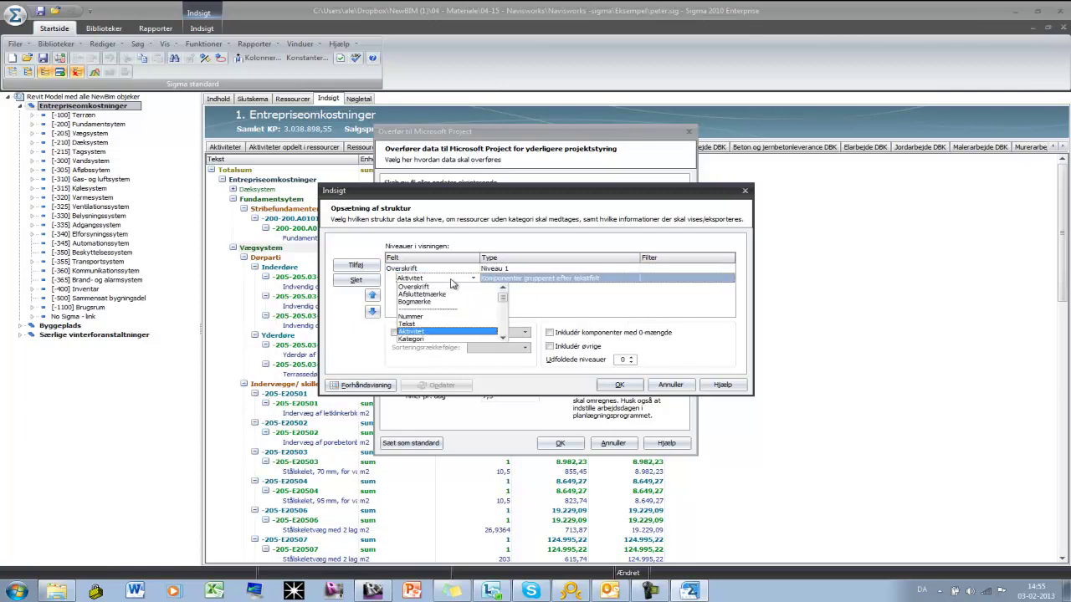
click(415, 287)
click(585, 279)
click(586, 278)
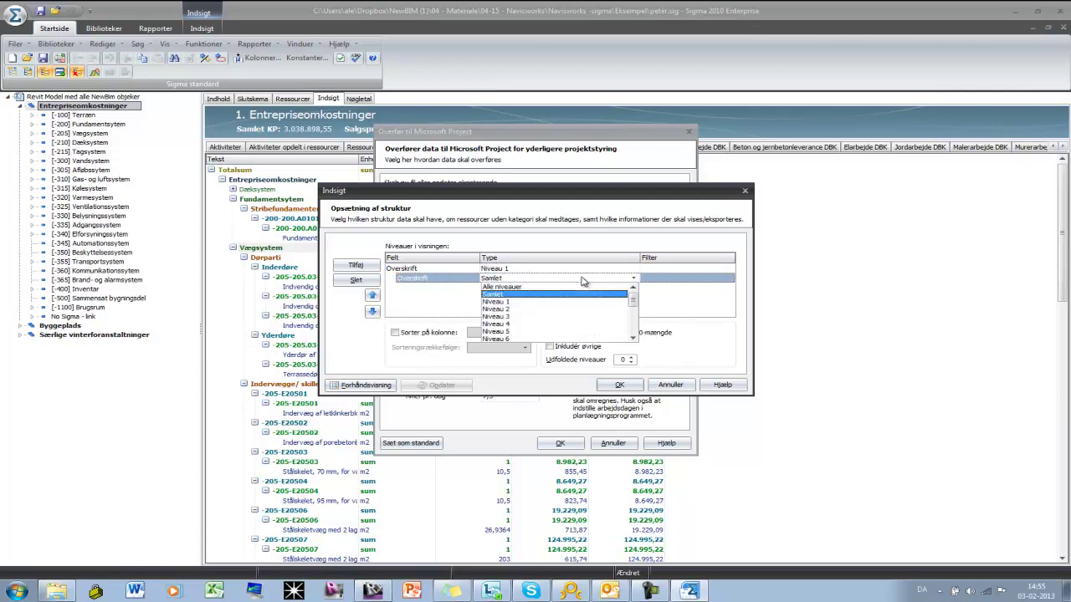
click(536, 309)
drag(617, 202, 573, 70)
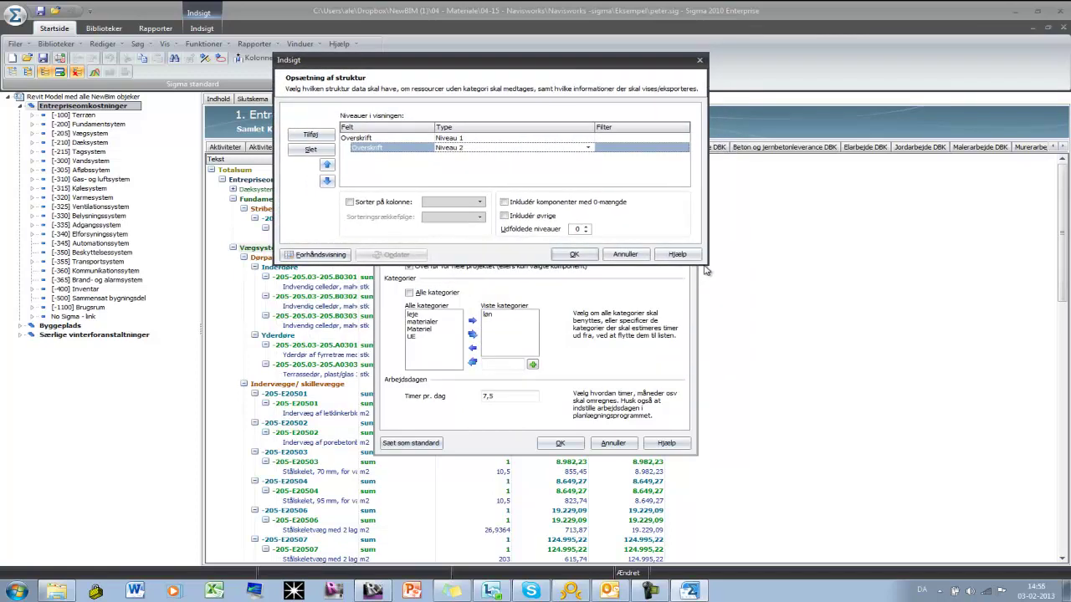
Step: Turn on Forhåndsvisning and expand Totalsum and Entrepriseomkostninger in the preview
click(318, 255)
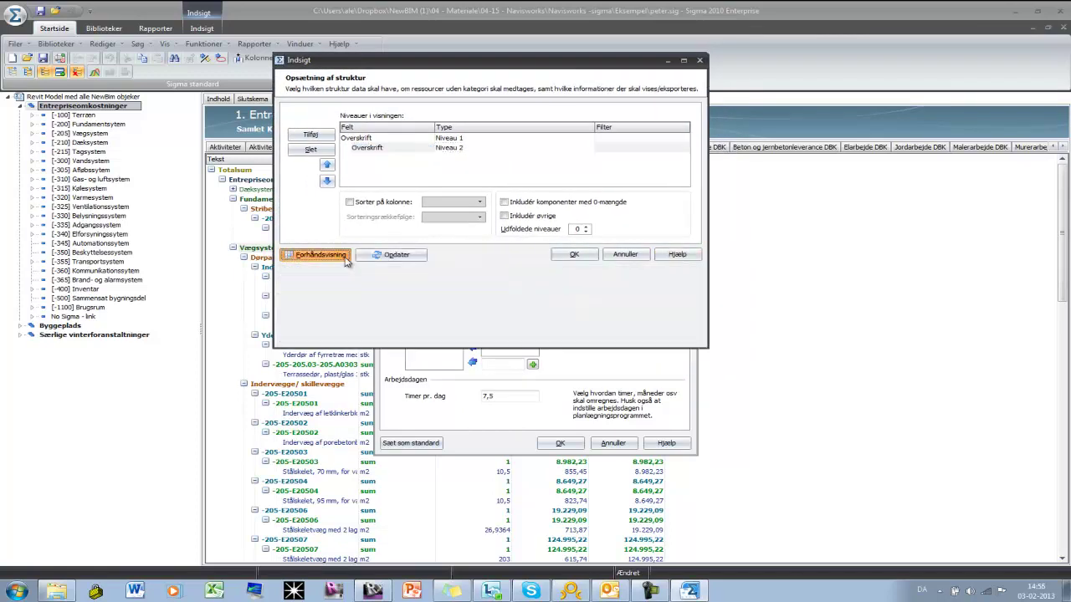
click(285, 283)
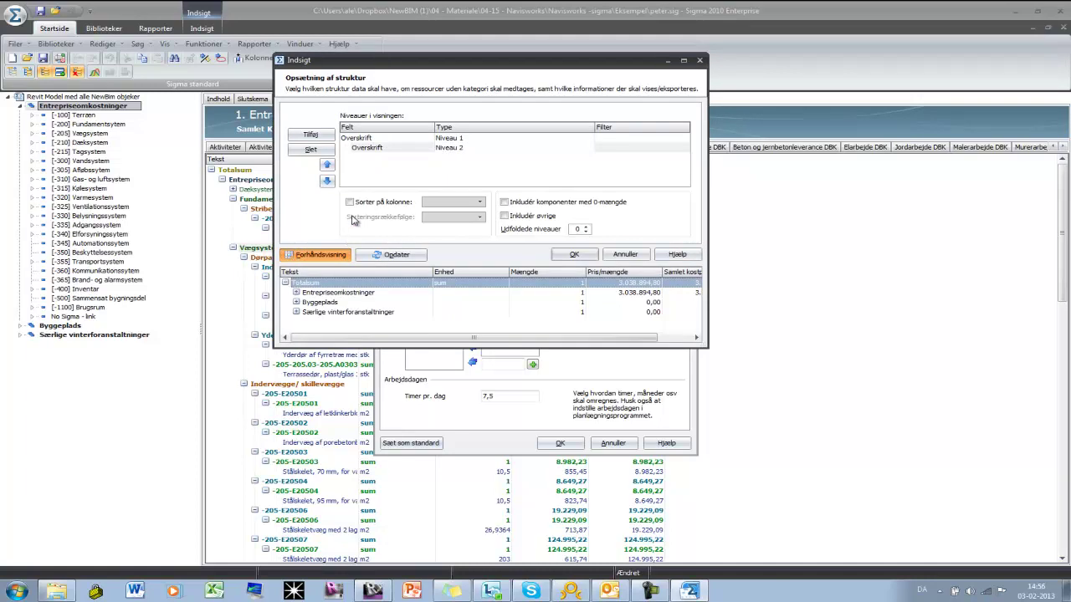
click(296, 293)
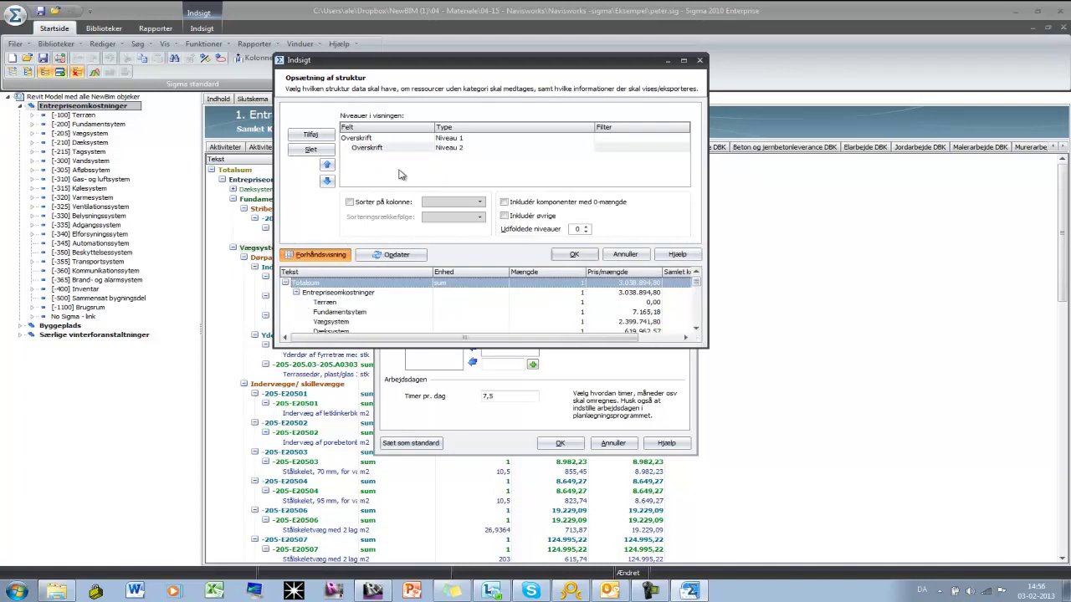
Step: Add three more heading levels grouped at Niveau 3, Niveau 4 and Niveau 5
click(311, 135)
click(471, 157)
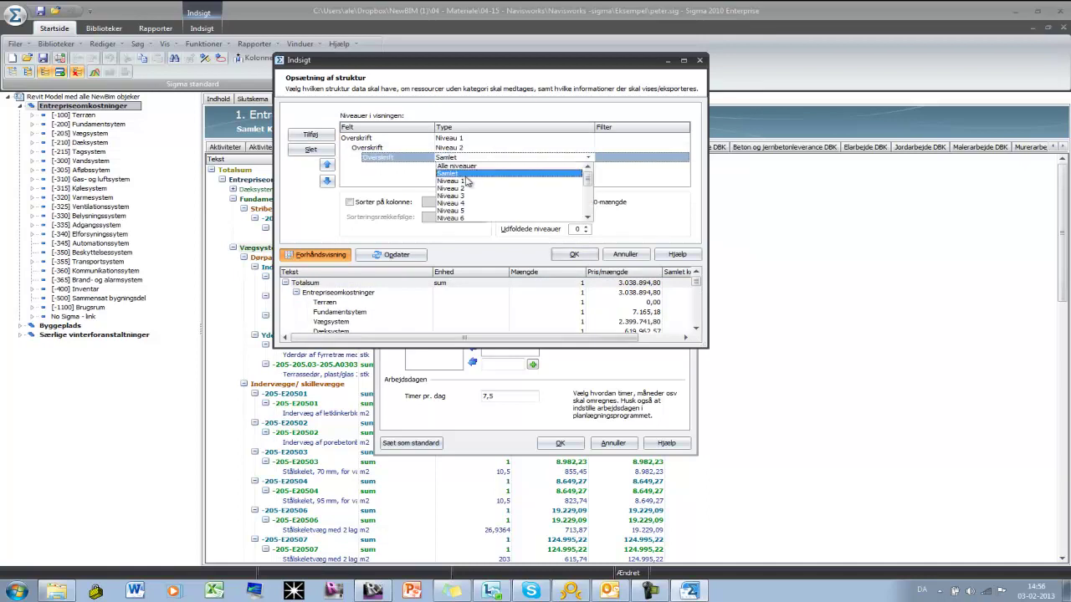
click(466, 197)
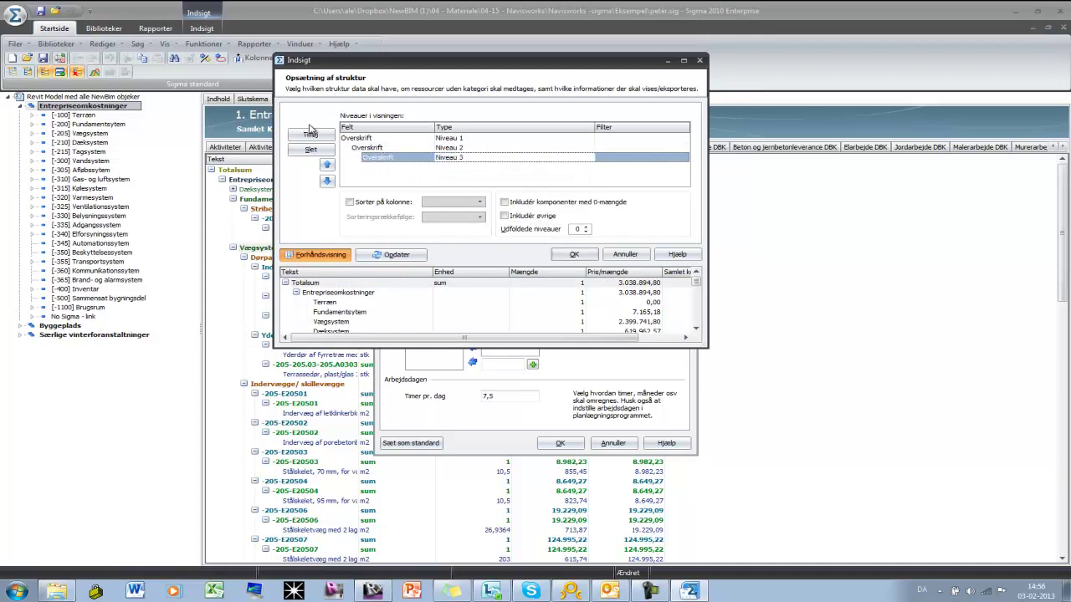
click(310, 135)
click(469, 170)
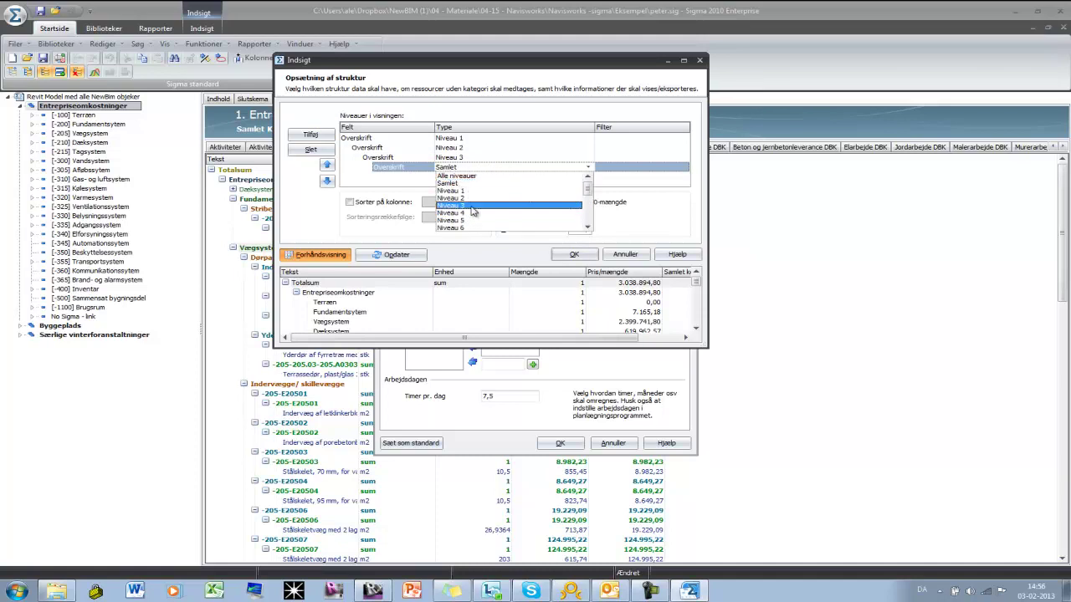
click(468, 212)
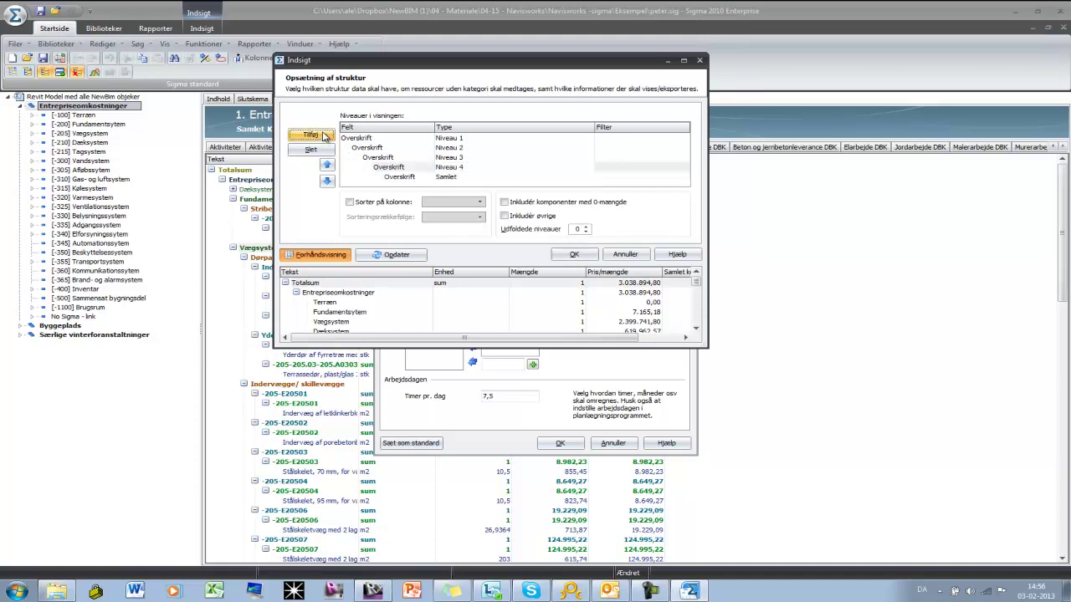
click(310, 134)
click(468, 177)
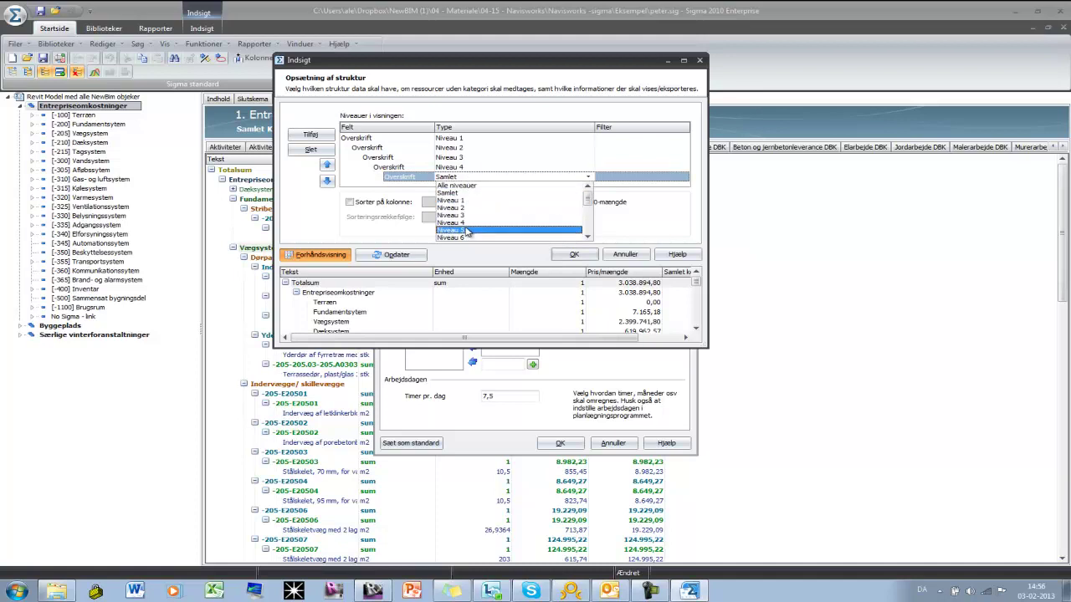
click(468, 230)
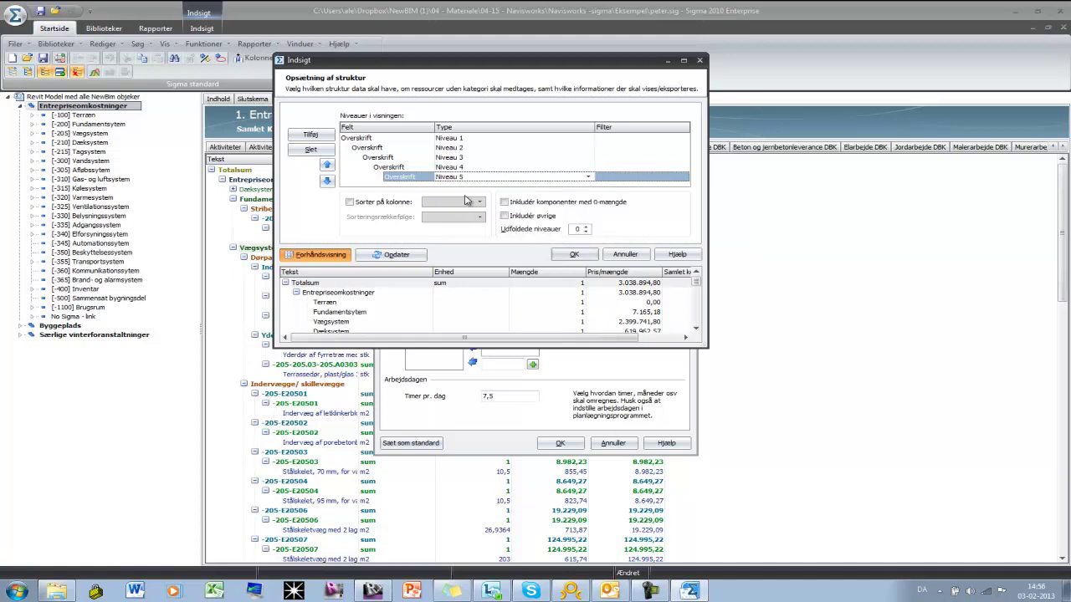
Step: Add a final DBK PROJEKT level typed 'Komponenter grupperet efter tekstfelt' and refresh the preview
click(311, 135)
scroll(678, 167, down, 1)
click(528, 167)
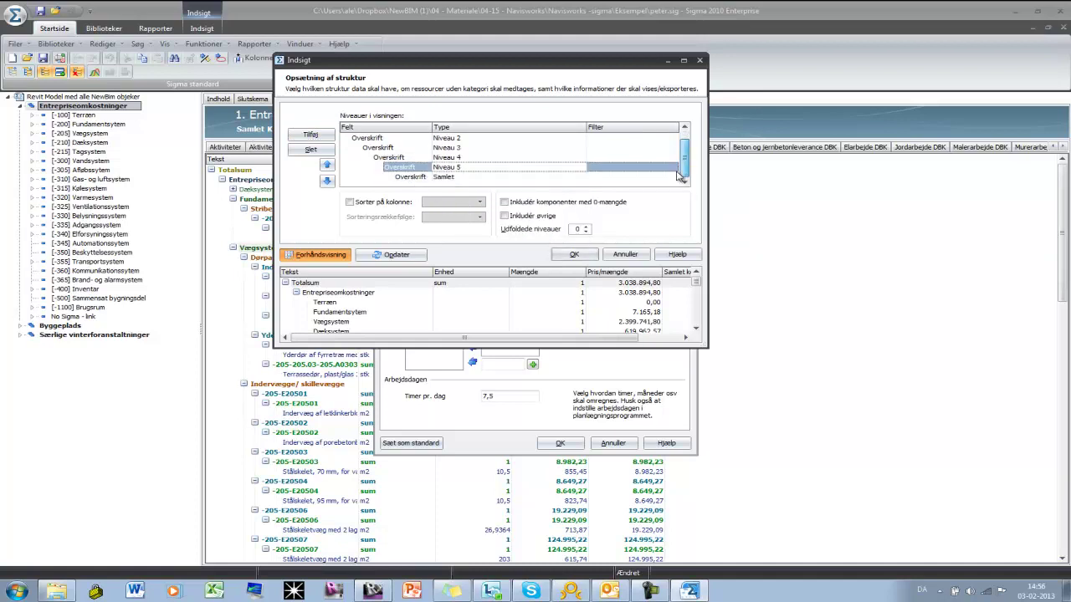
click(503, 178)
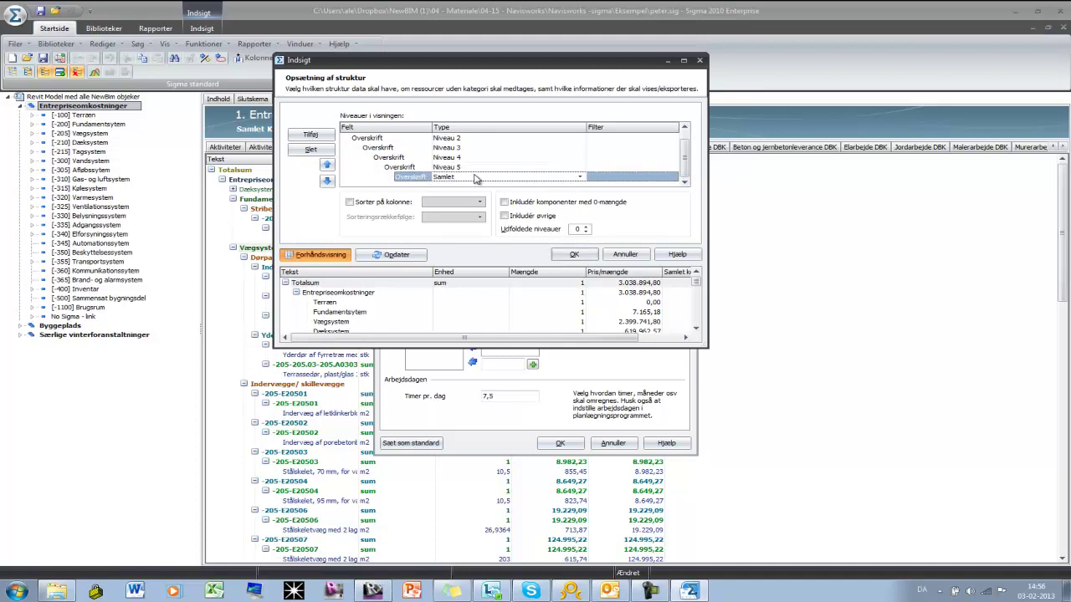
click(399, 178)
click(399, 177)
scroll(427, 201, down, 2)
scroll(431, 203, down, 2)
scroll(434, 203, down, 2)
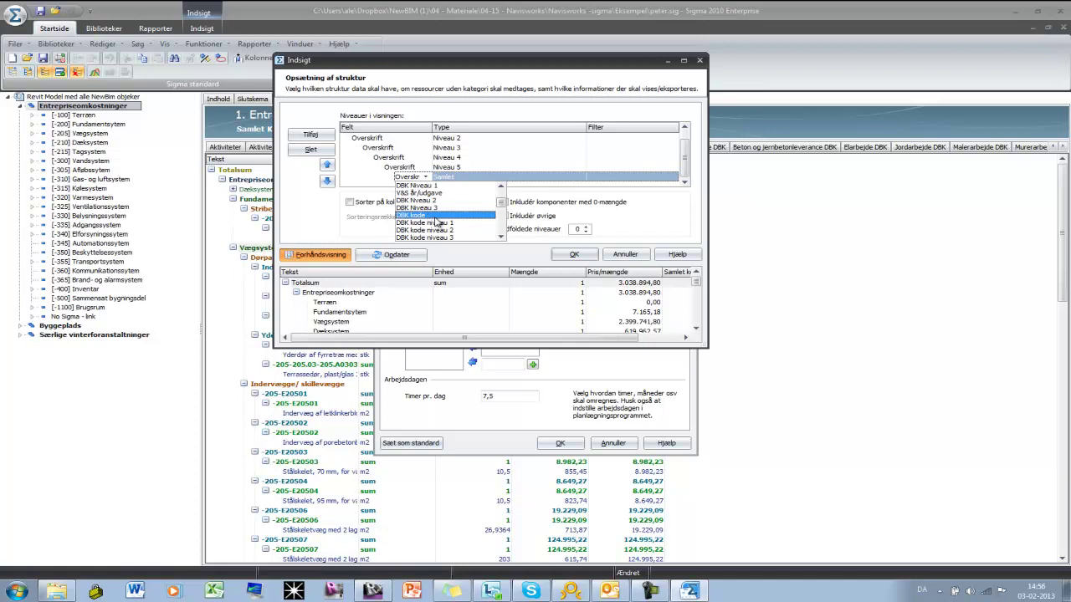
scroll(436, 221, down, 2)
click(469, 189)
click(485, 180)
click(485, 179)
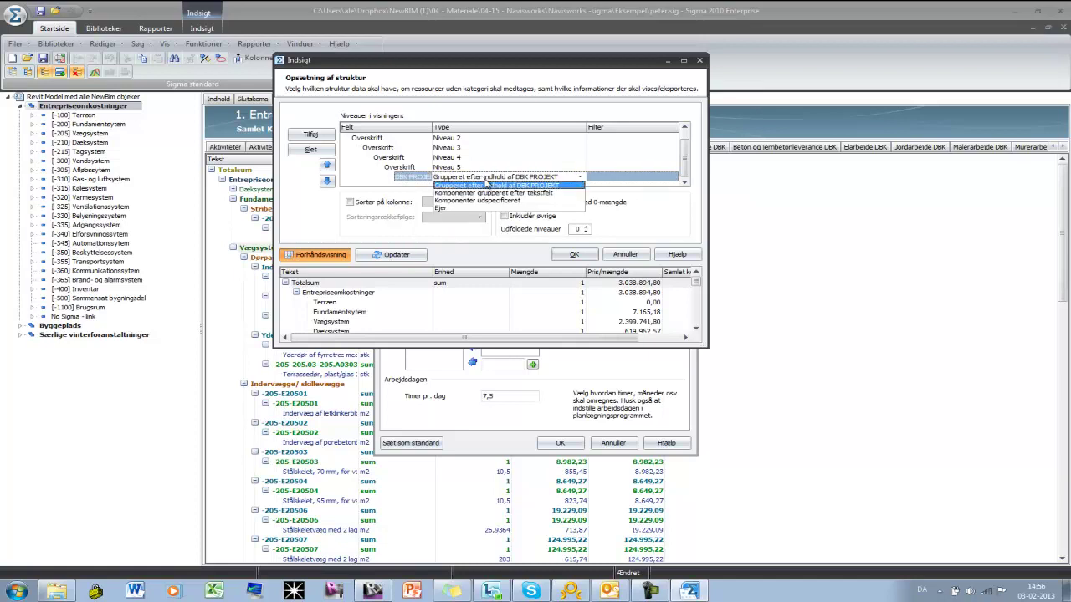
click(493, 192)
click(398, 257)
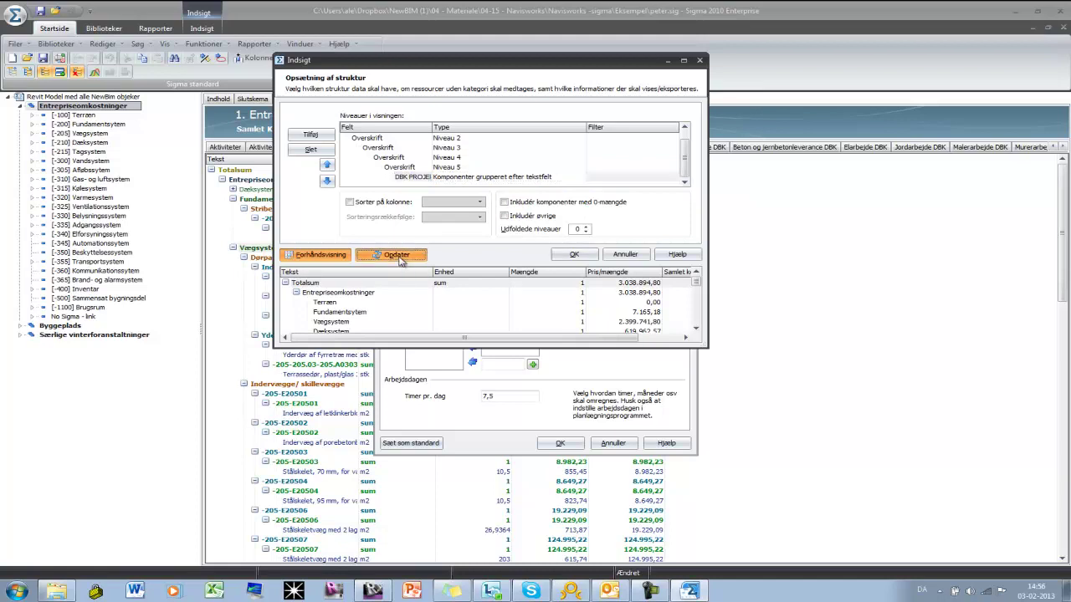
Step: Expand the preview down to Stribefundamenter's -200-200.A0101 component, then close the structure setup
click(285, 283)
click(296, 292)
click(307, 302)
click(318, 312)
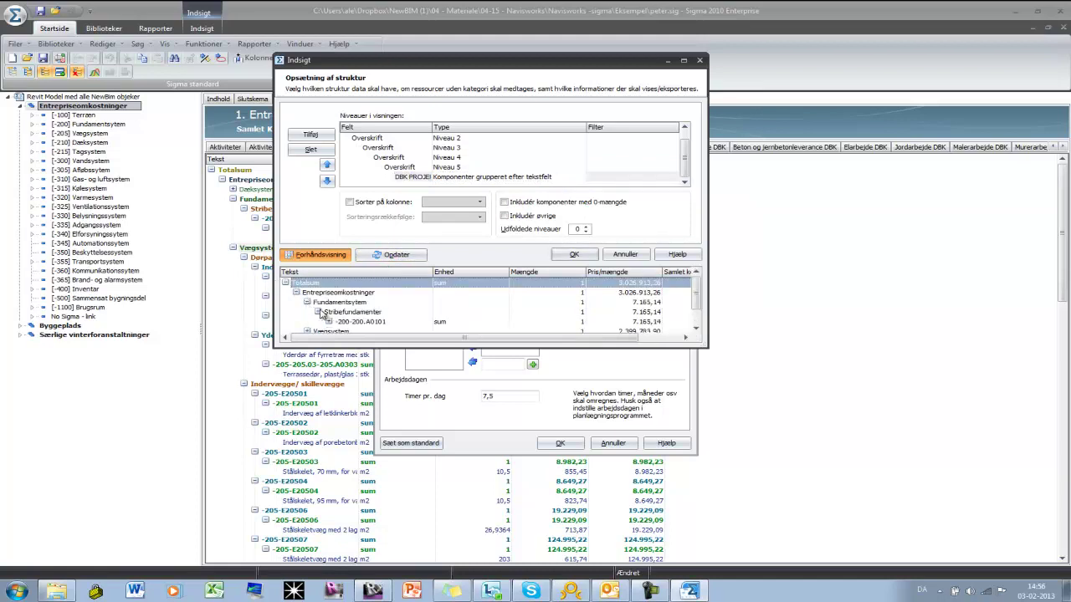
click(329, 321)
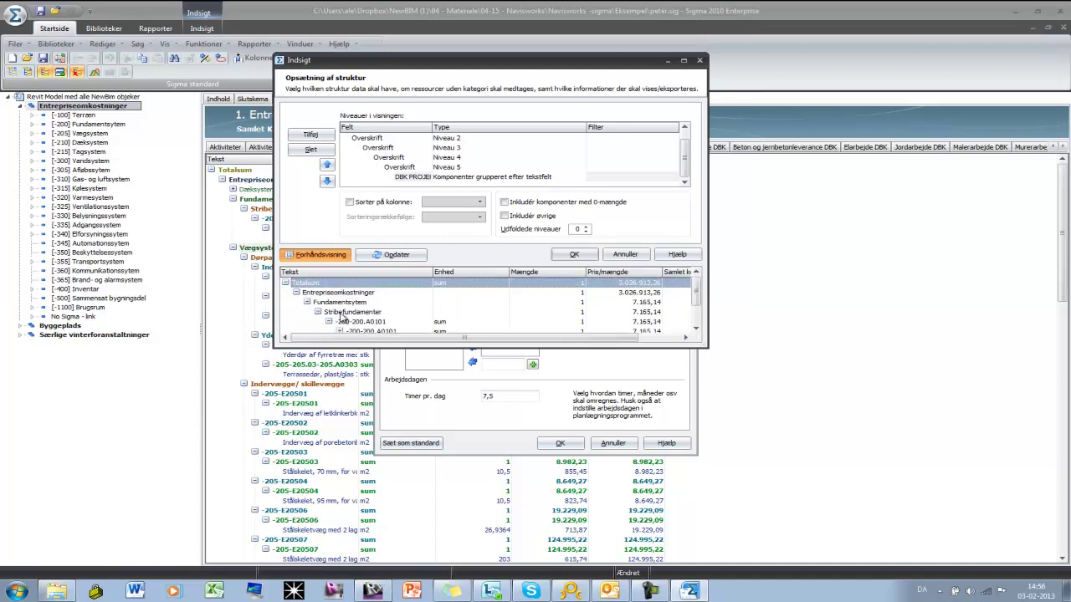
scroll(335, 313, down, 1)
click(339, 302)
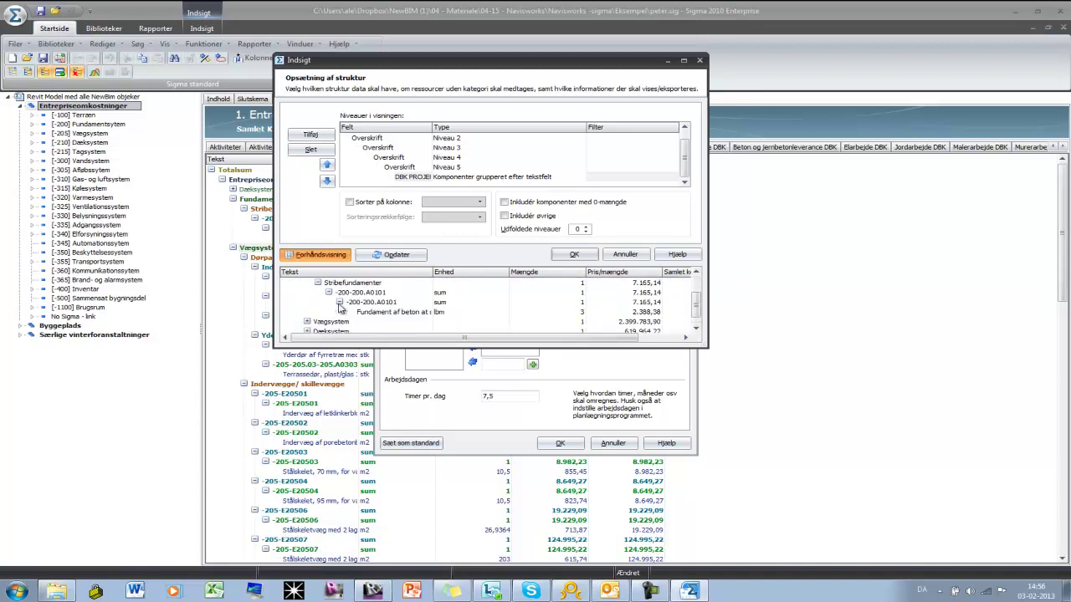
scroll(513, 307, up, 1)
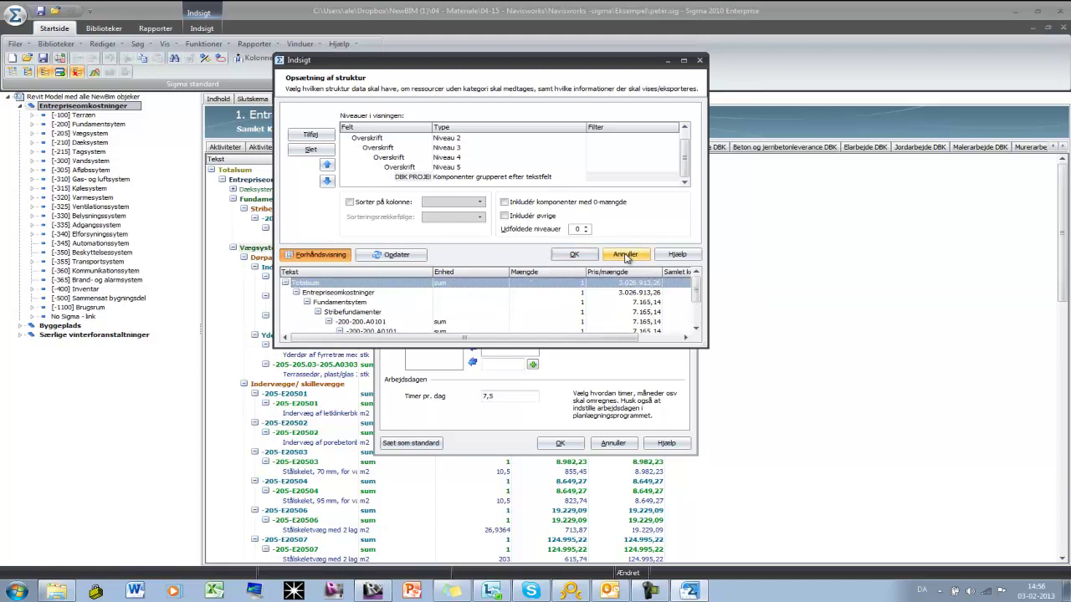
click(626, 256)
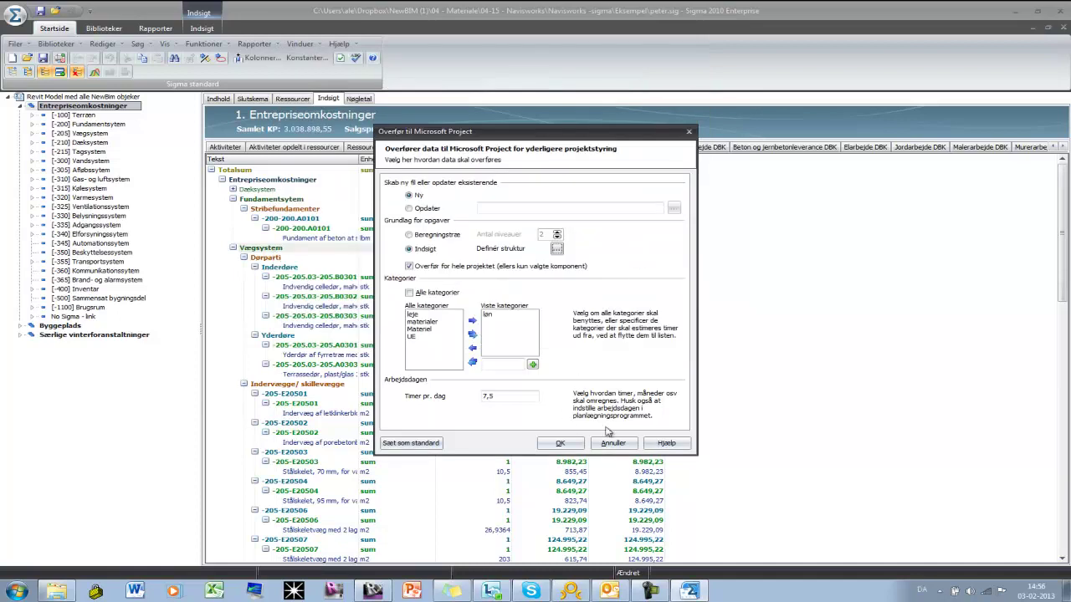
Step: Close the export dialog and open NEWBIM-ALLEOBJEKTER from Microsoft Project 2010's recent list
click(619, 441)
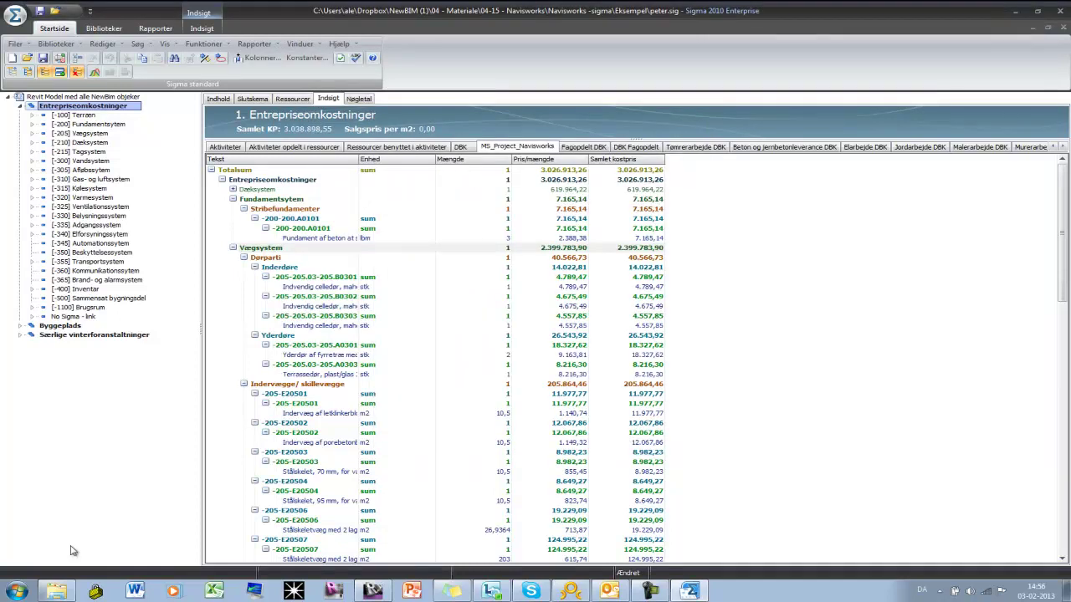
click(16, 591)
mouse_move(71, 390)
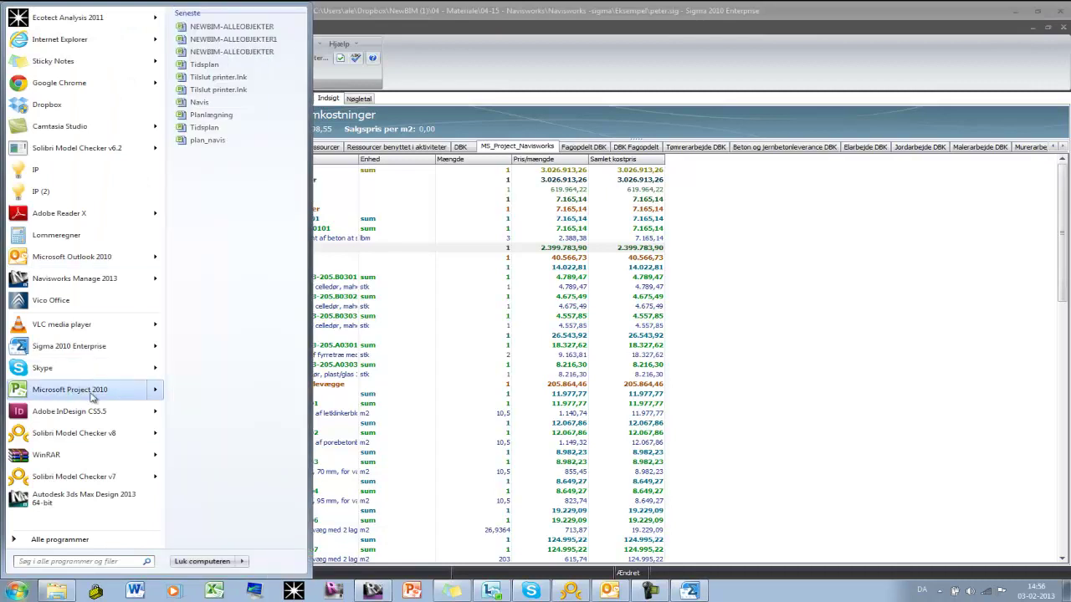
click(237, 34)
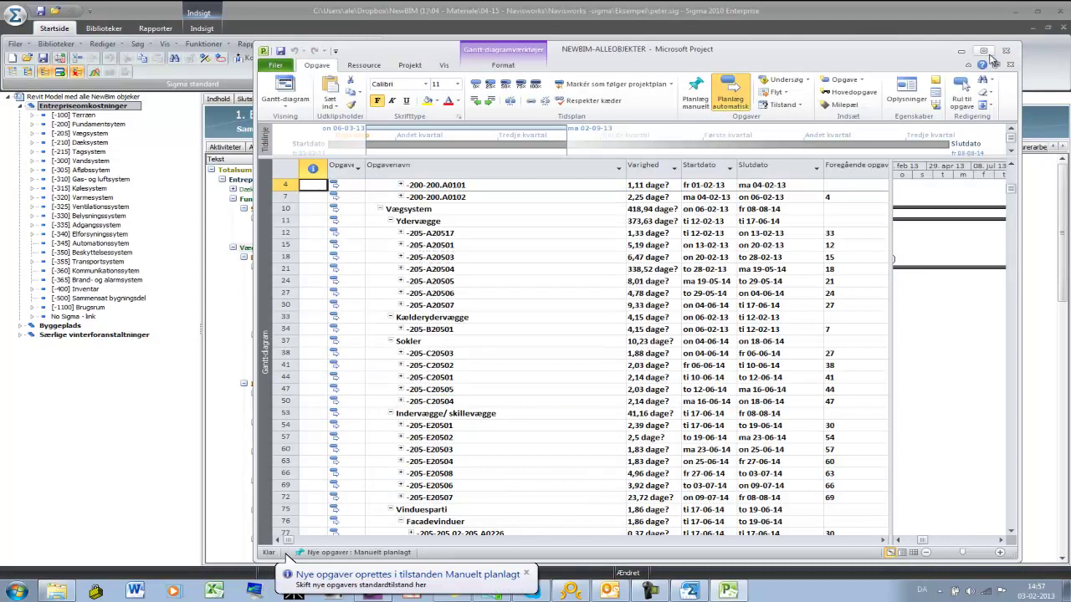
Step: Maximize the NEWBIM-ALLEOBJEKTER schedule, review its Entrepriseomkostninger tasks, then close Microsoft Project
click(983, 51)
scroll(352, 310, up, 1)
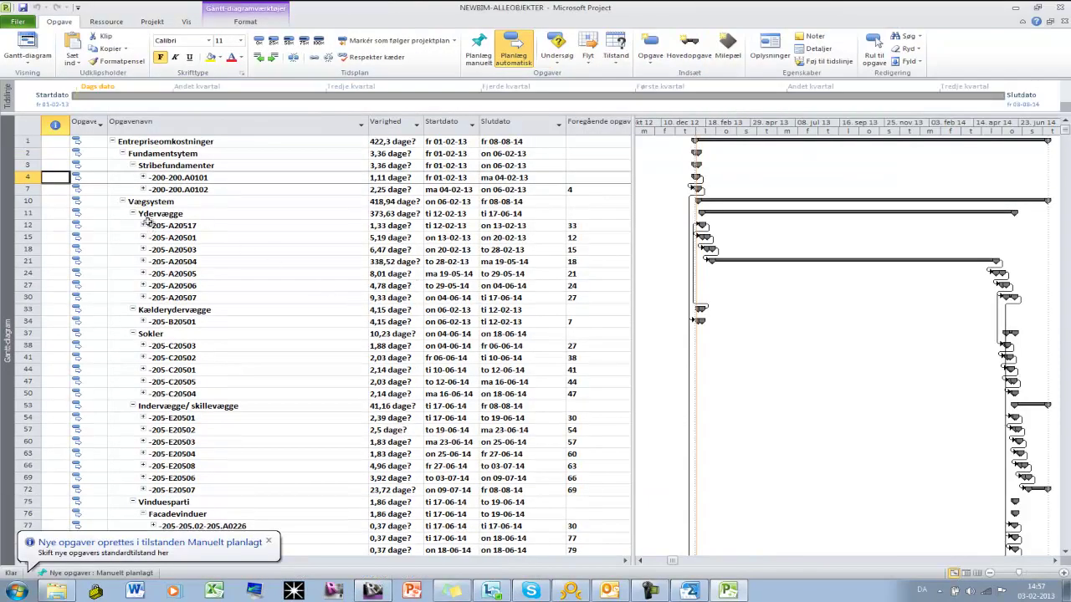
scroll(243, 395, down, 1)
scroll(239, 393, up, 1)
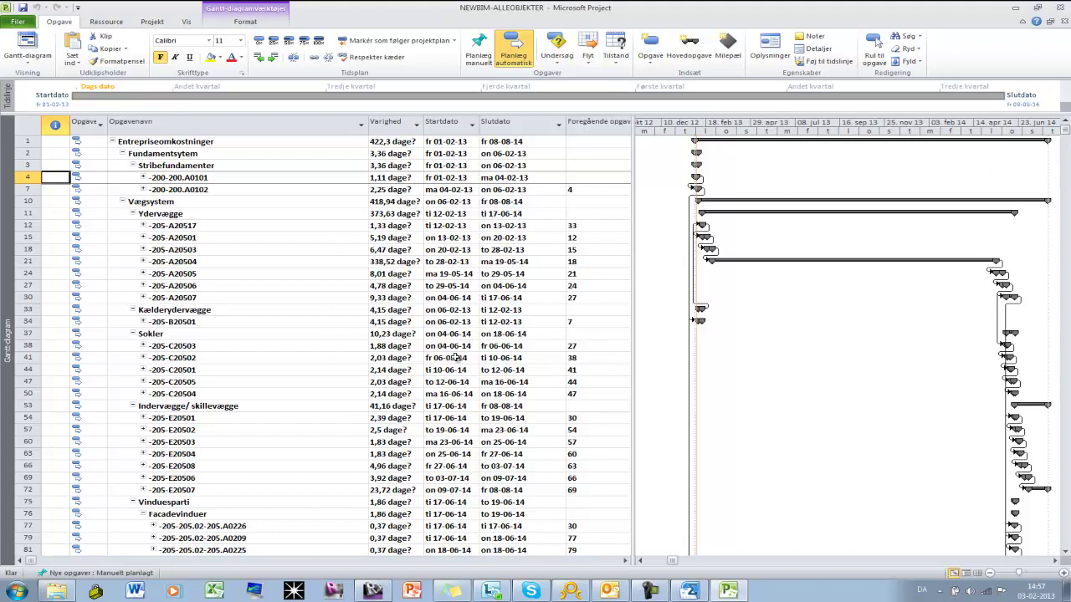
click(1063, 6)
Step: Launch Navisworks Manage 2013 and expand the NEWBIM search sets
click(17, 590)
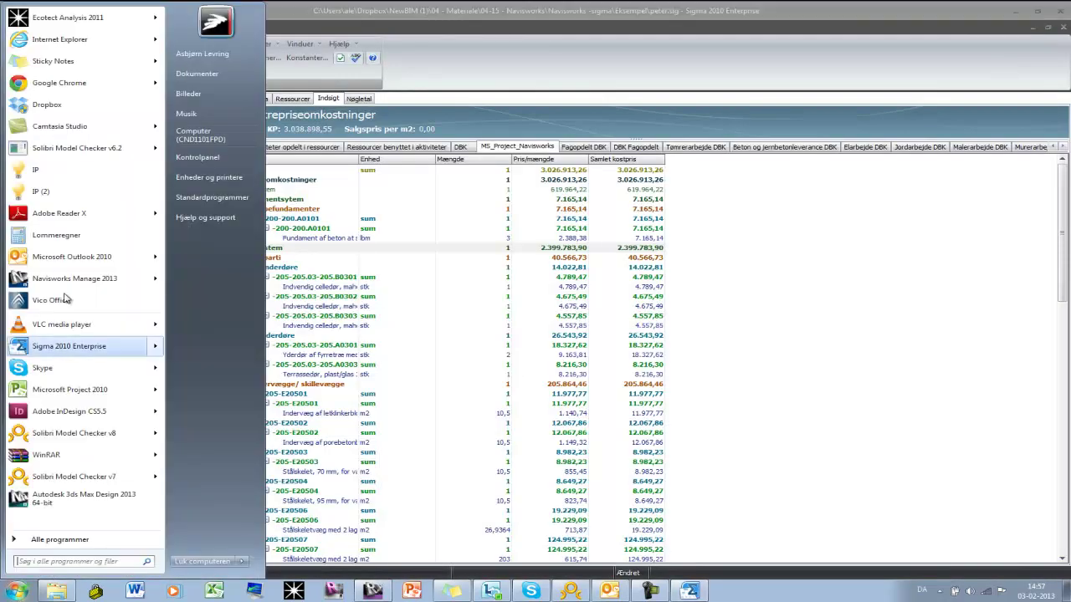
click(44, 286)
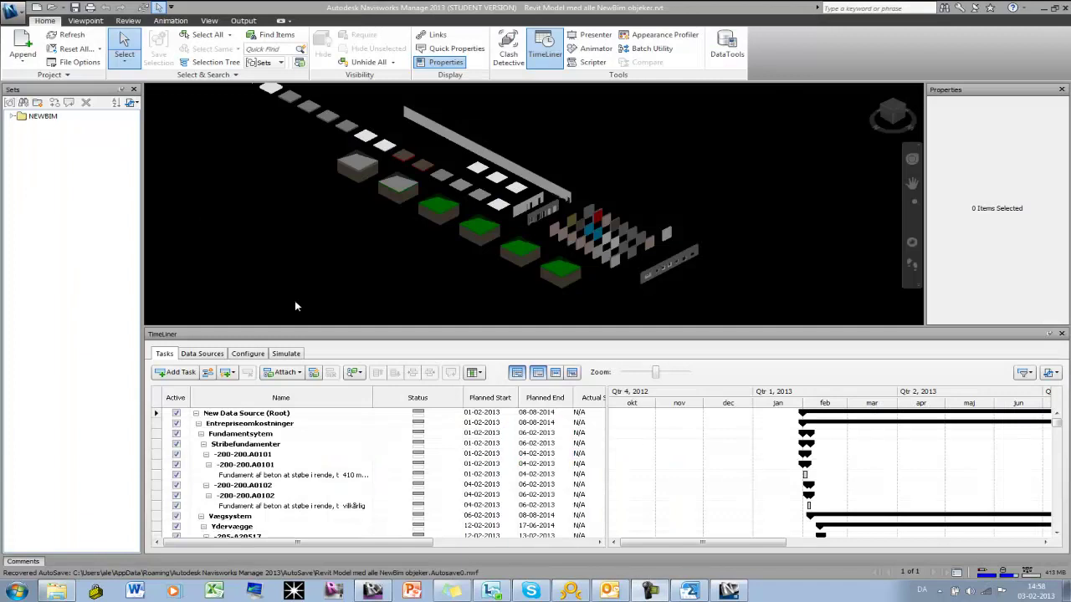
click(13, 117)
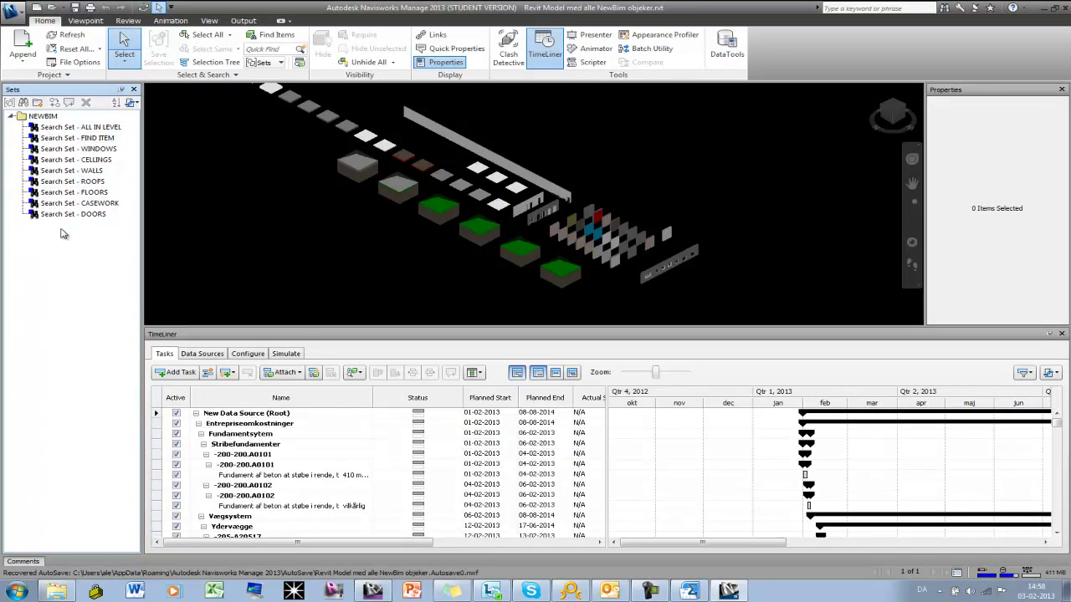
Step: Select the WINDOWS, ROOFS and FLOORS search sets and widen the TimeLiner grid to show Task Type and Attached
click(83, 149)
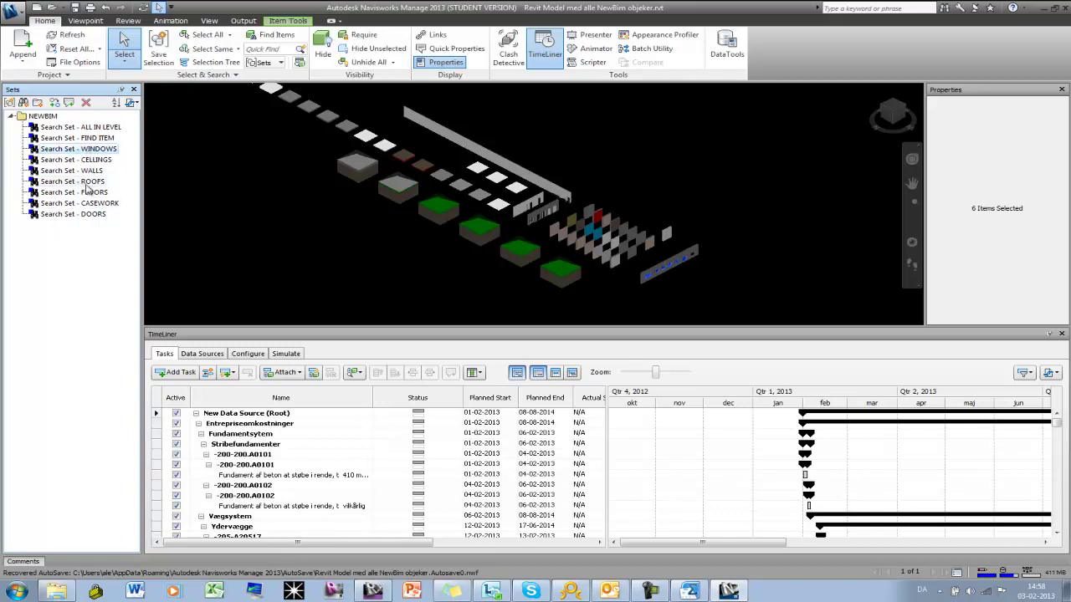
click(84, 182)
click(84, 193)
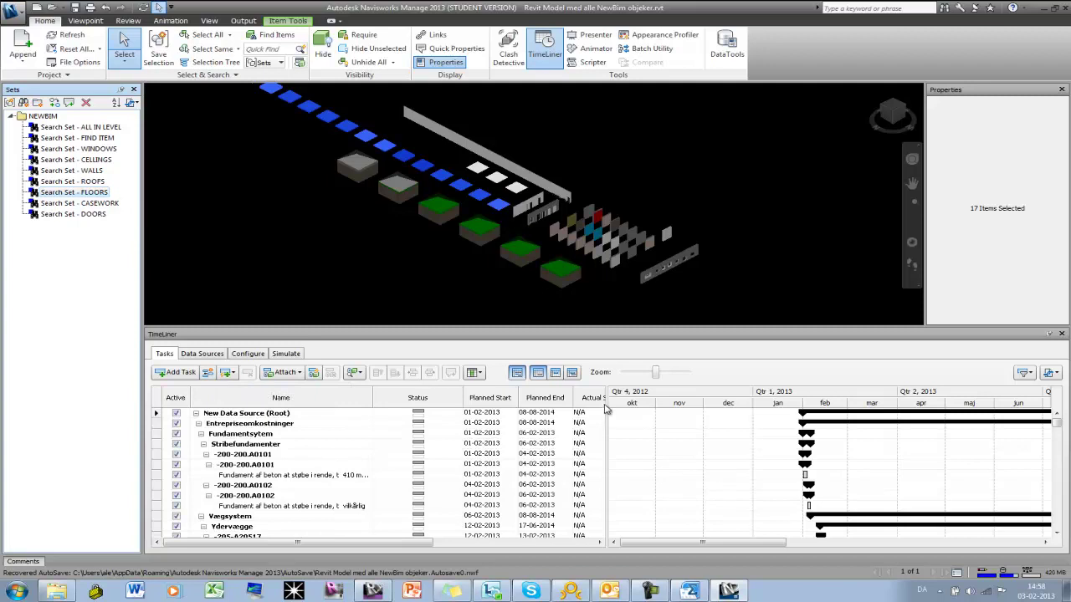
drag(604, 393, 816, 395)
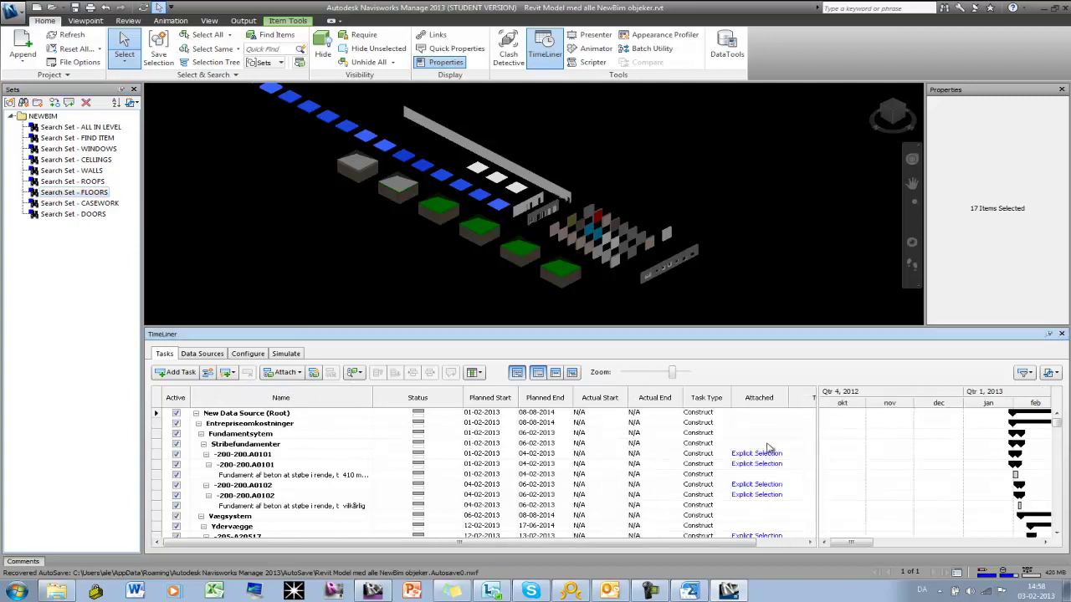
Step: Fill the Construct task type down from the root task to every TimeLiner task
click(713, 415)
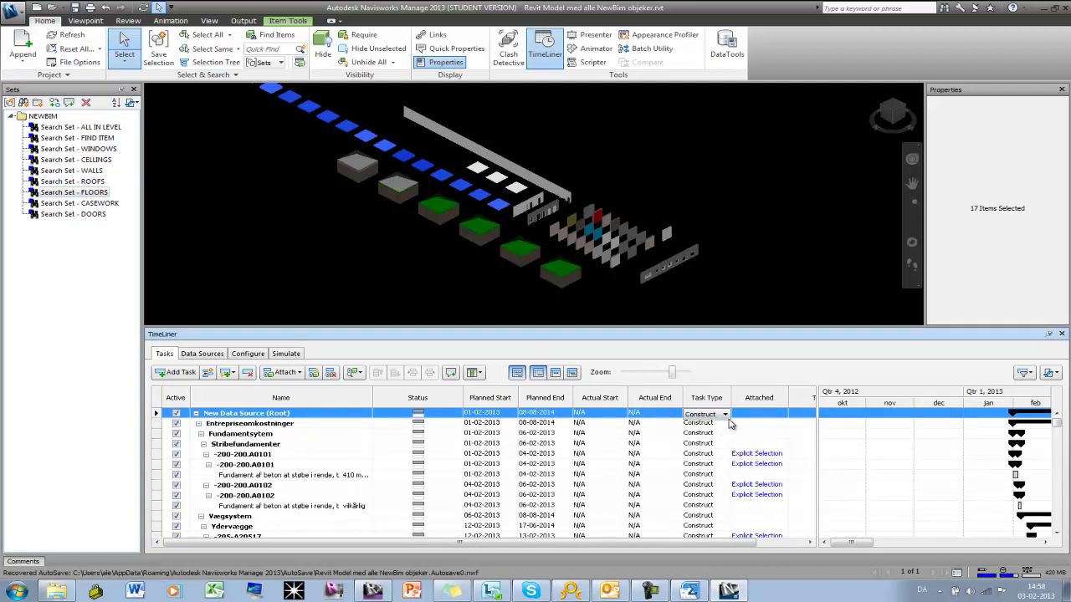
drag(1057, 423, 1057, 529)
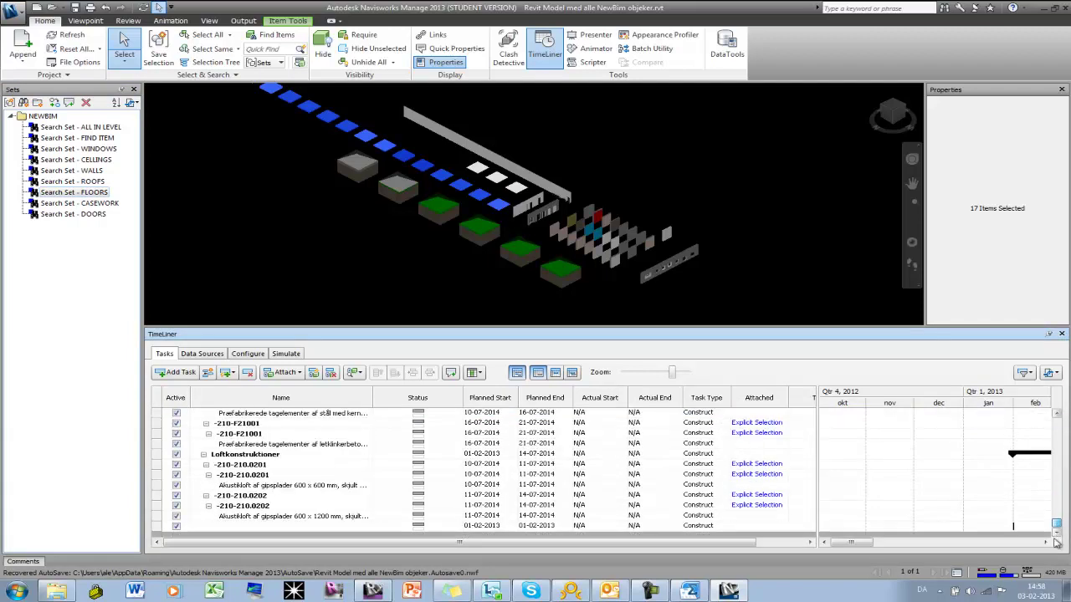
shift+click(707, 525)
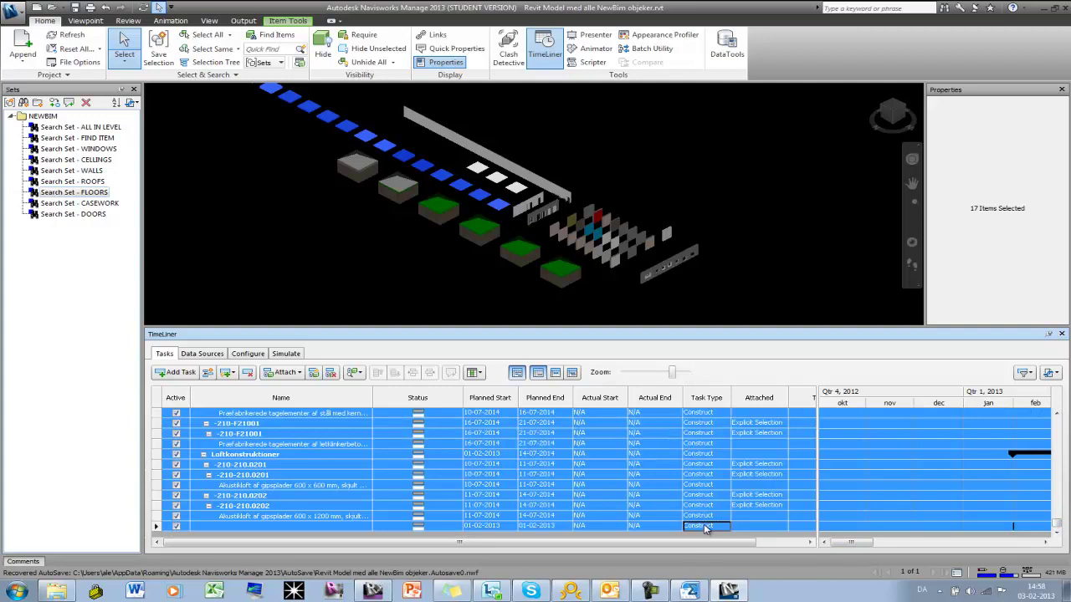
right_click(707, 526)
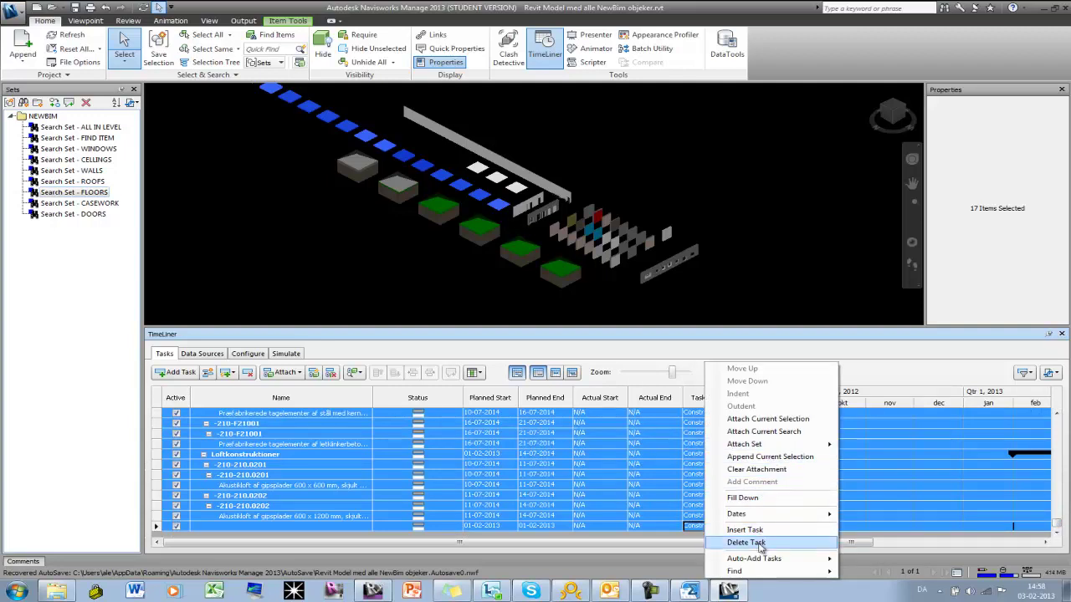
click(742, 498)
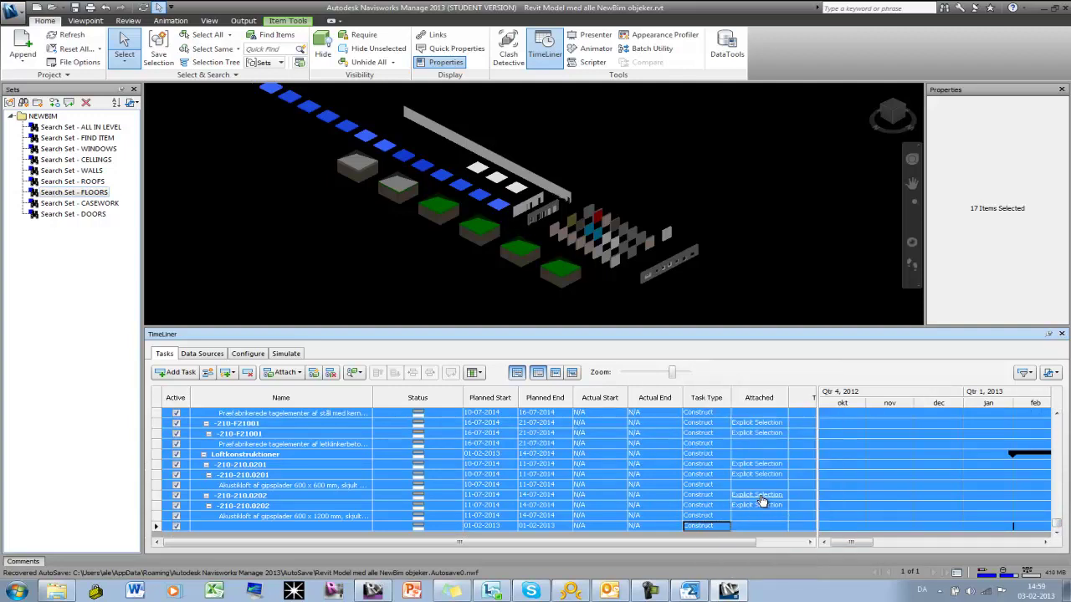
Step: Clear the task selection and deselect the floor slabs in the model view
click(644, 477)
scroll(644, 477, up, 1)
scroll(669, 468, up, 3)
scroll(686, 463, up, 1)
scroll(686, 463, up, 2)
scroll(586, 460, up, 2)
scroll(460, 456, up, 2)
scroll(343, 452, up, 2)
scroll(343, 452, up, 3)
scroll(435, 460, up, 2)
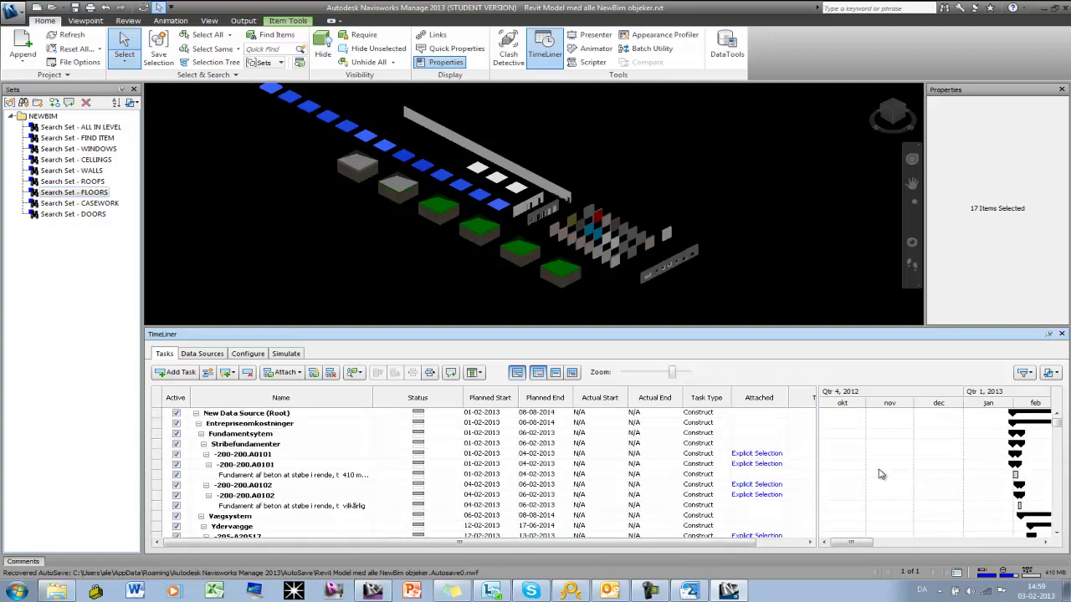
click(361, 273)
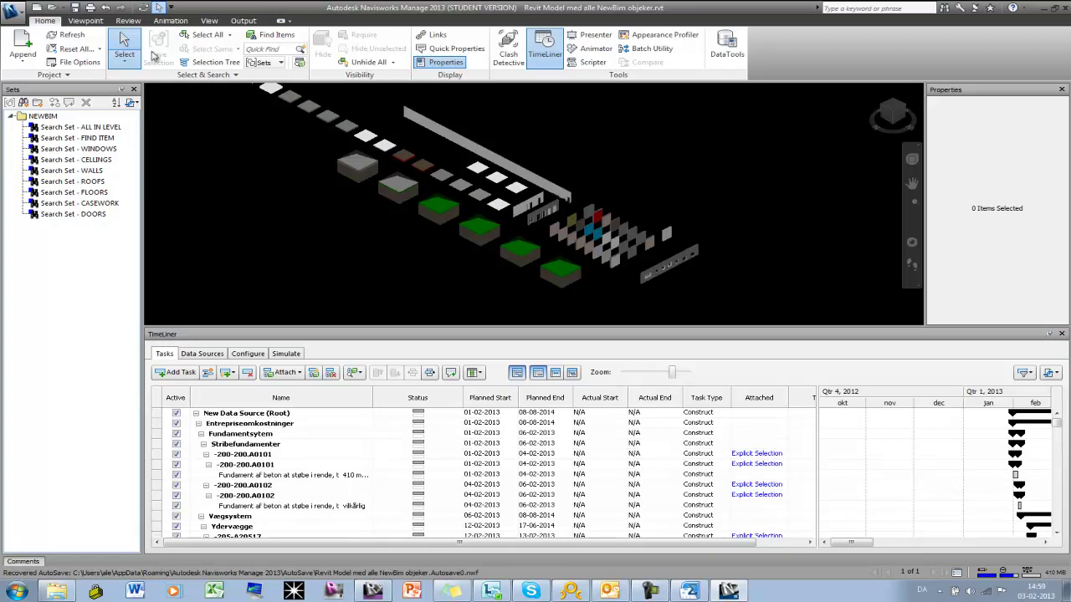
Step: Apply the checked NEWBIM-SIGMALINK rule in the Auto-Attach Using Rules dialog, then close it
click(15, 15)
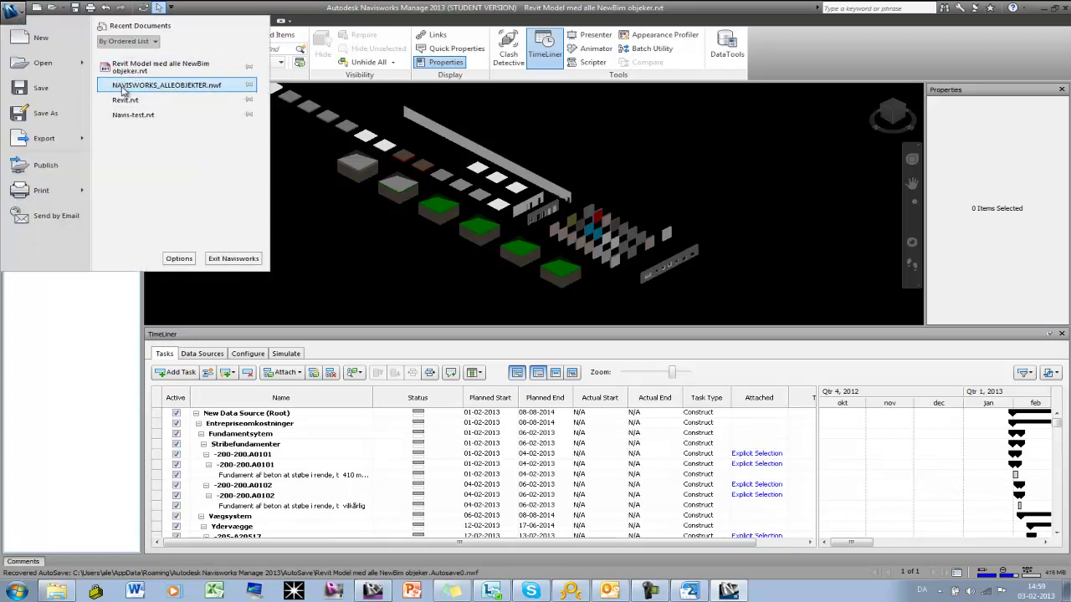
click(468, 275)
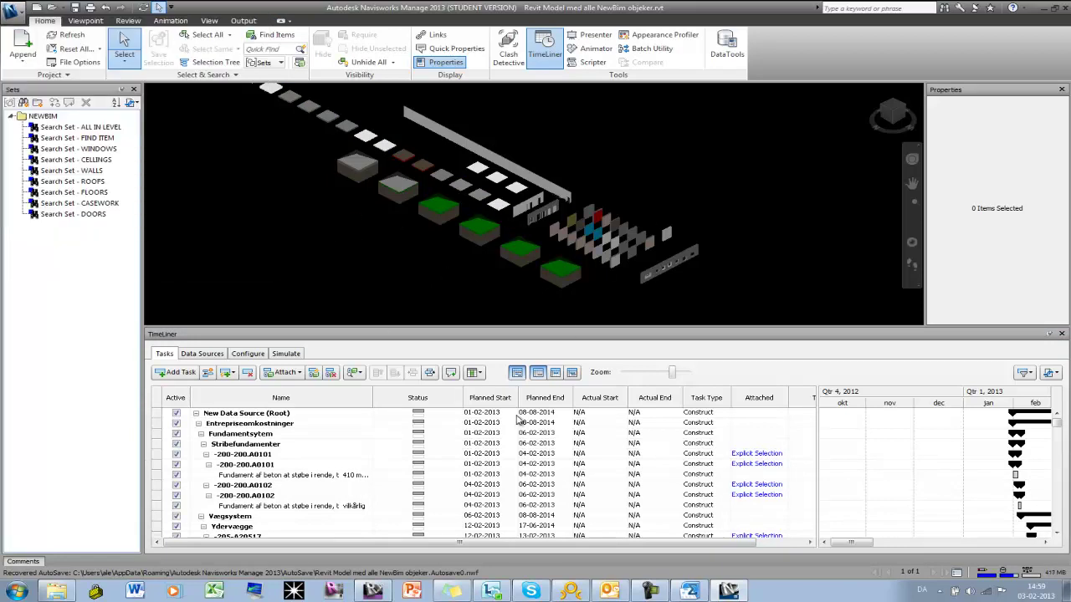
click(314, 377)
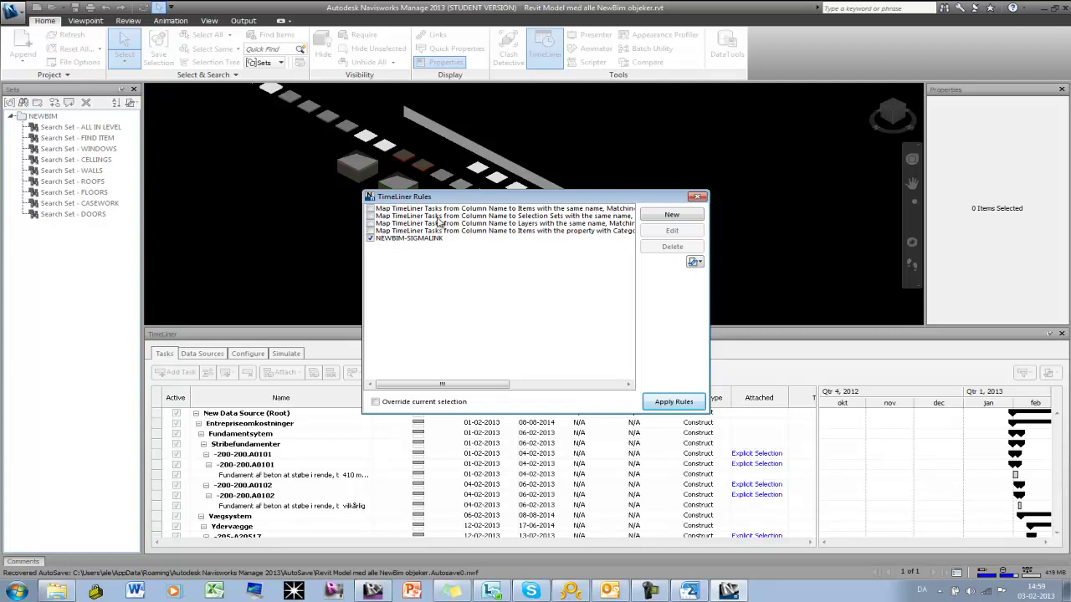
click(695, 266)
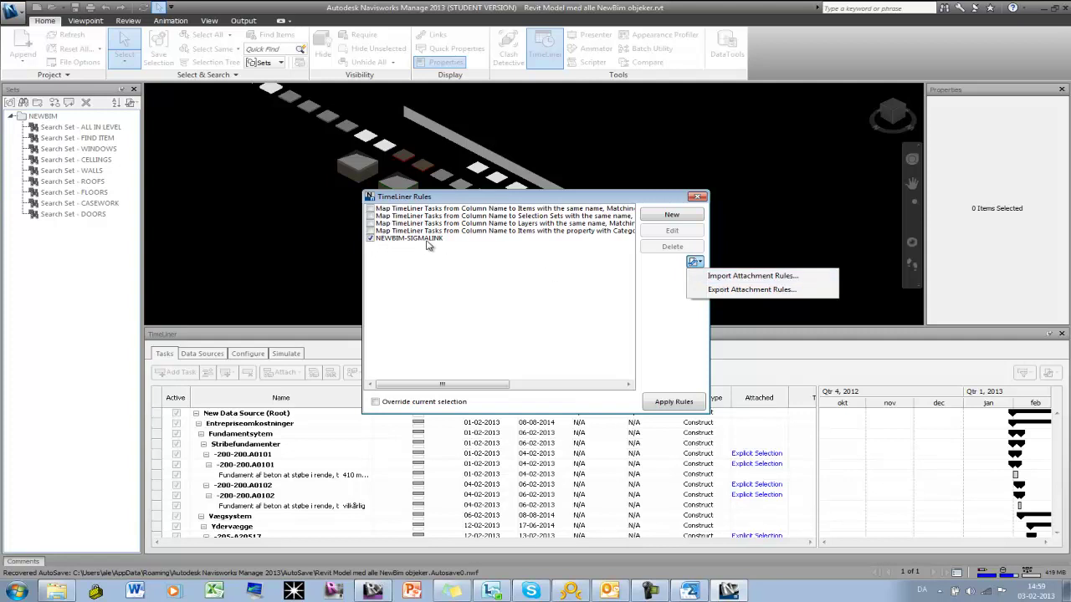
click(443, 288)
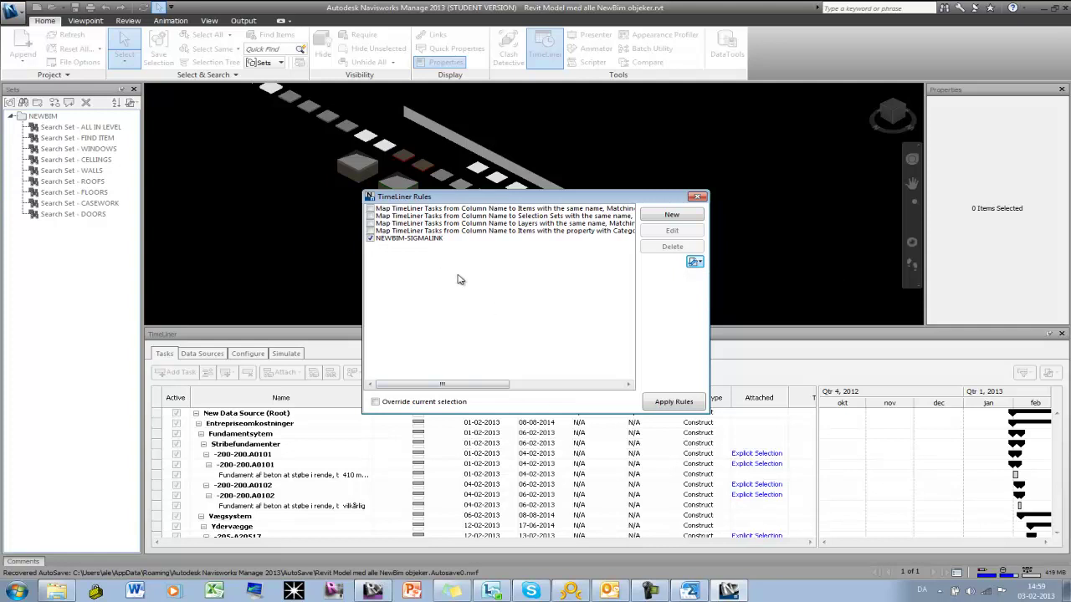
click(674, 403)
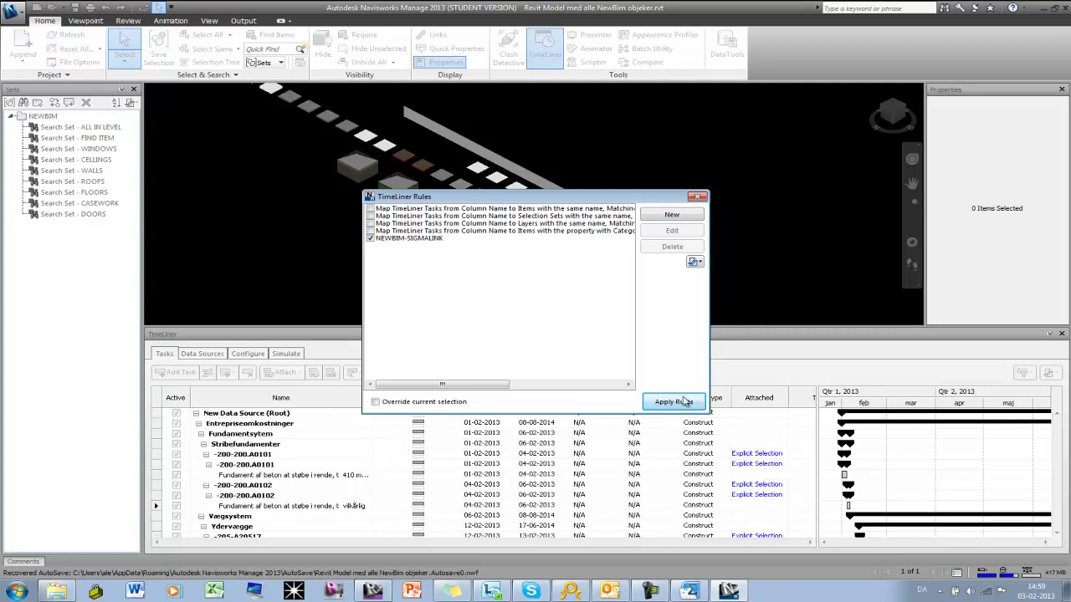
click(699, 197)
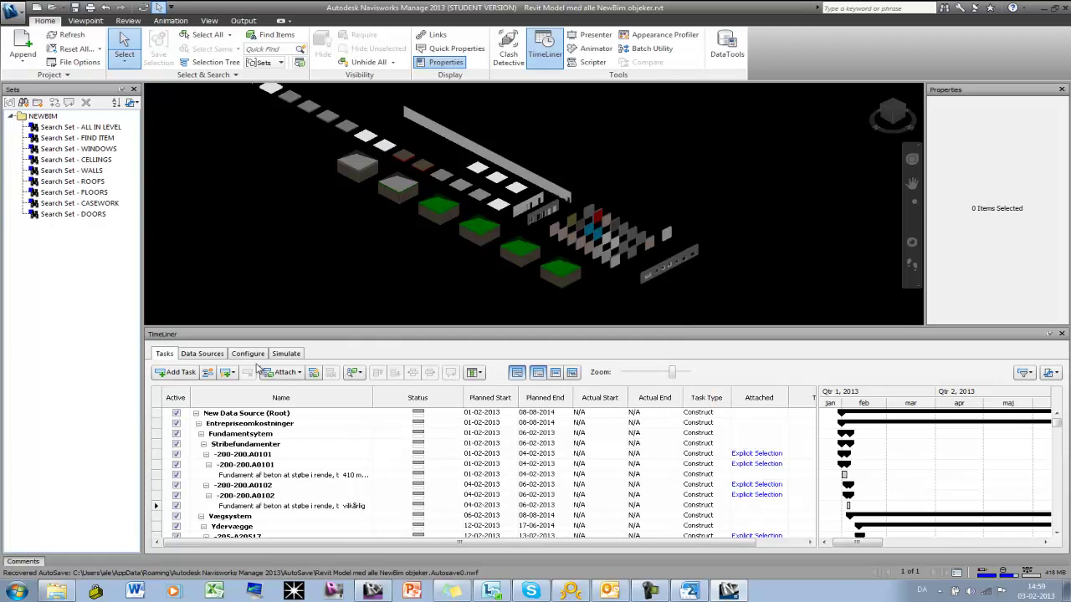
Step: Run the TimeLiner simulation and pause it at 18-03-2014, day 411, week 59
click(286, 354)
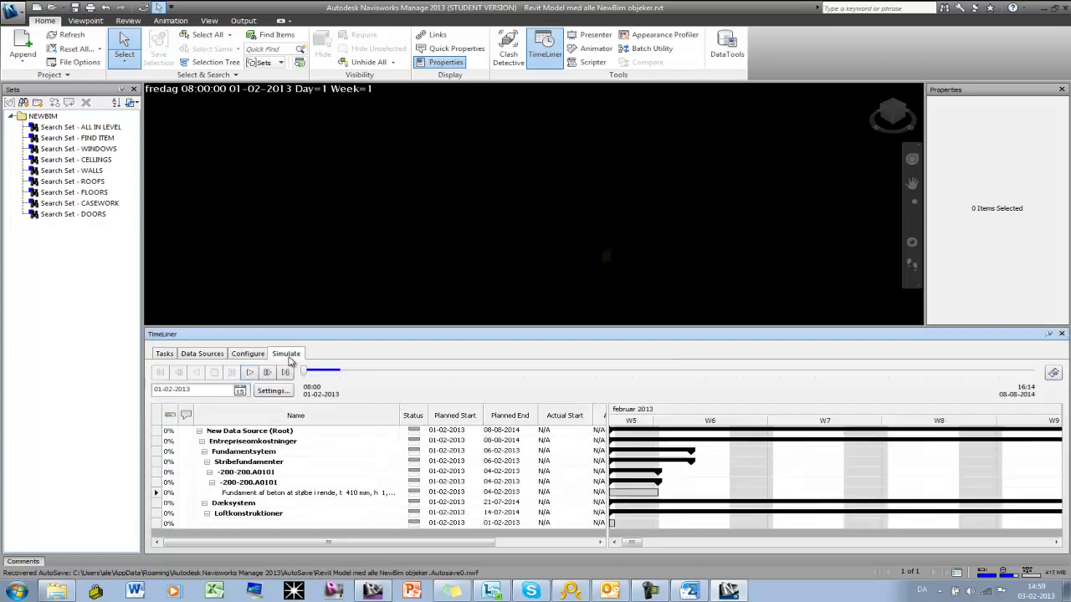
click(250, 374)
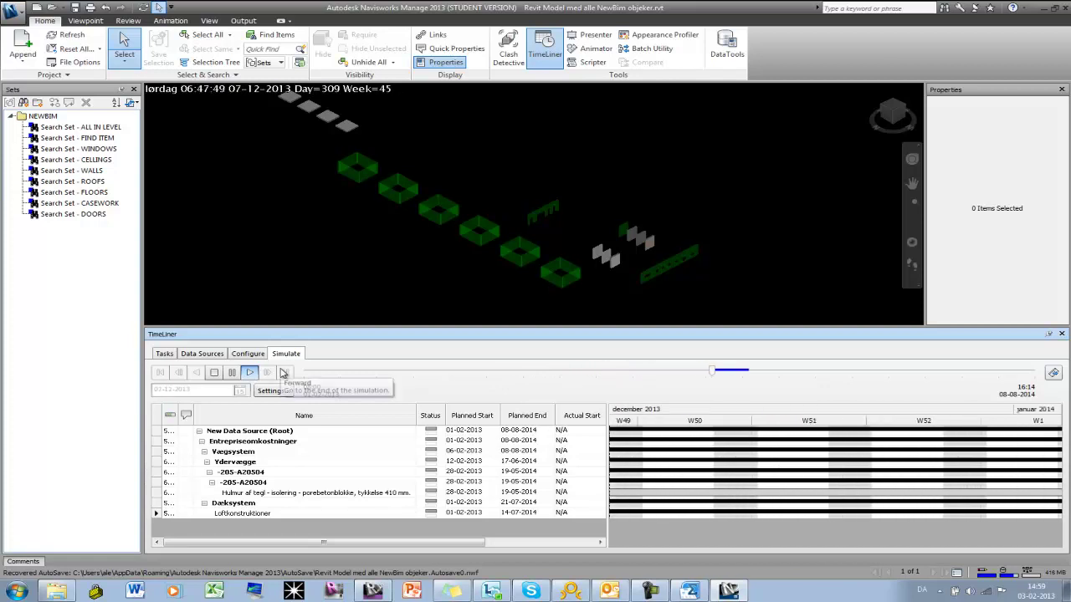
click(233, 374)
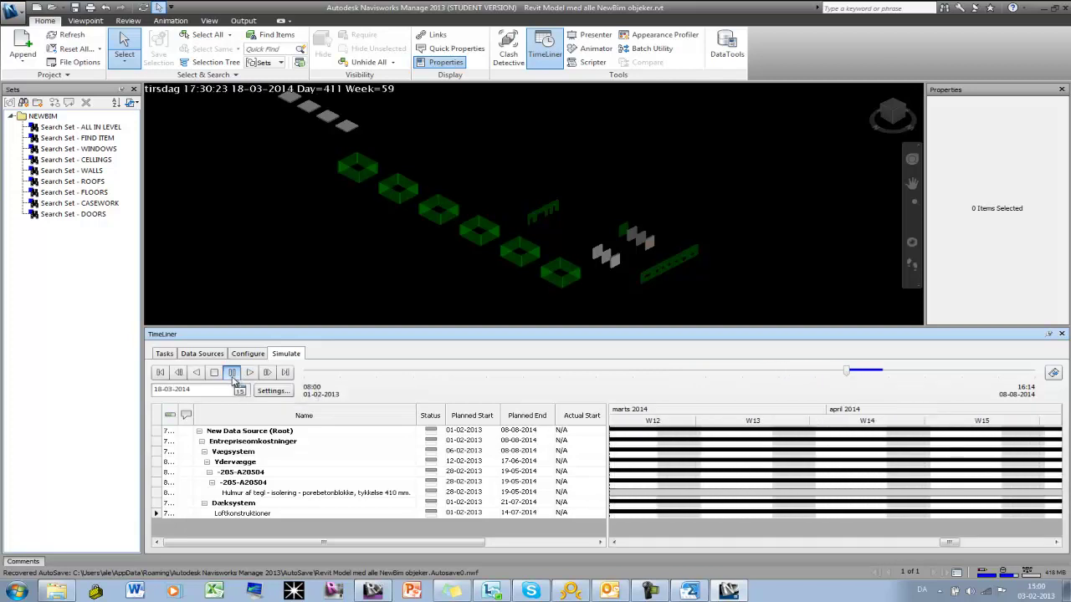